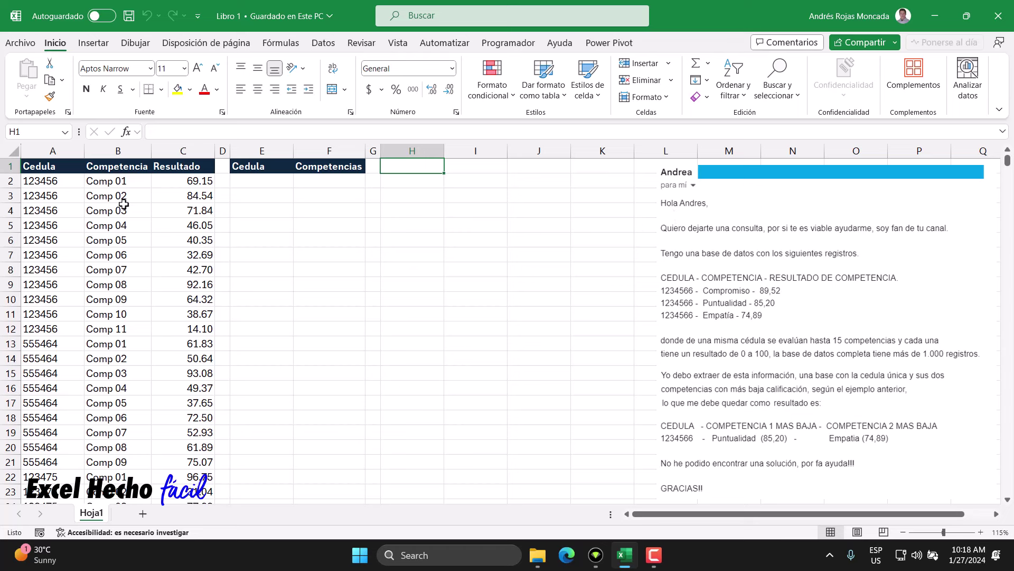
- Check the Cedula column down to the last data row, then return to A1
left_click(56, 182)
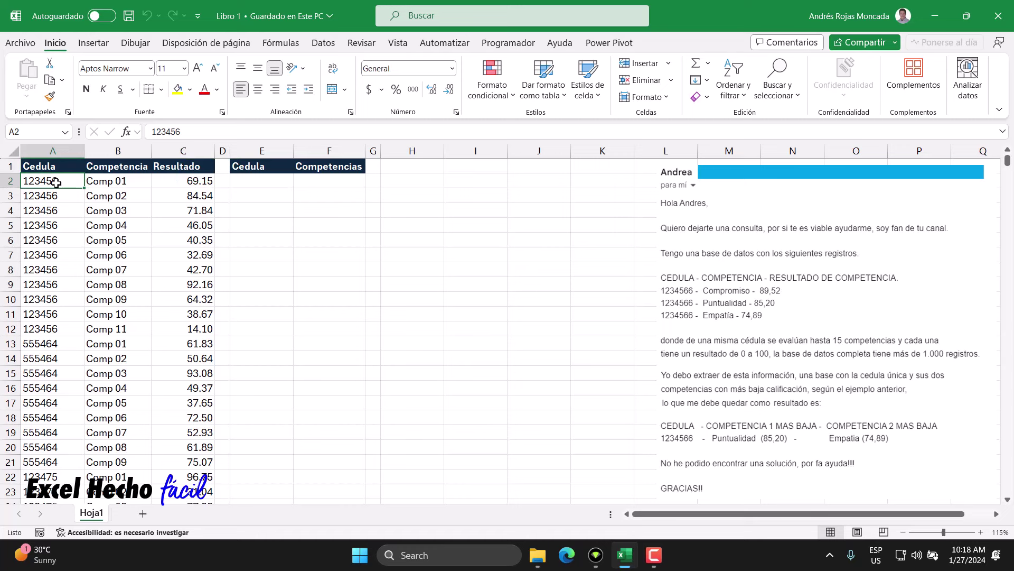
key("ctrl+Down")
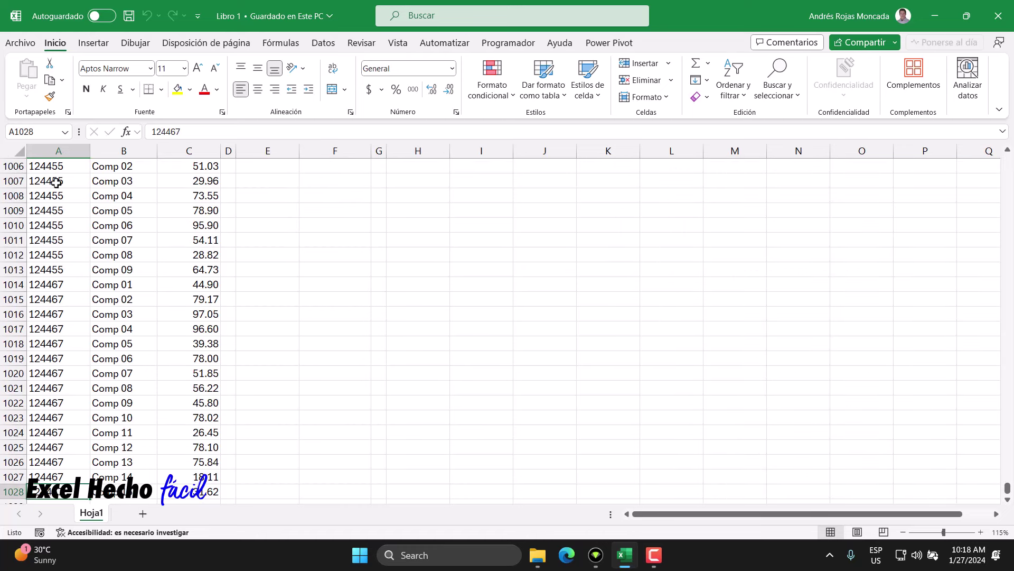
key("ctrl+shift+Up")
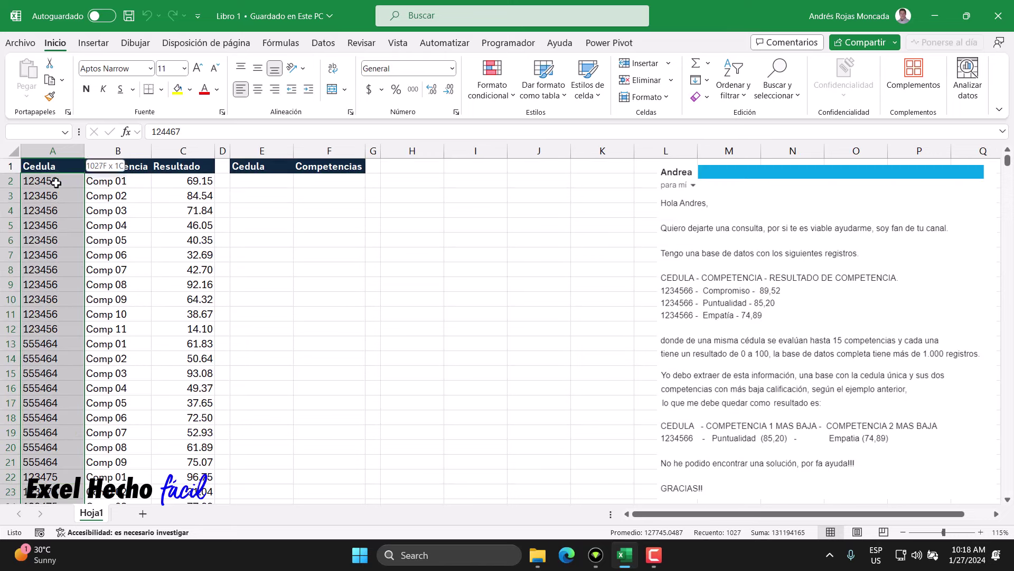
key("shift+Down")
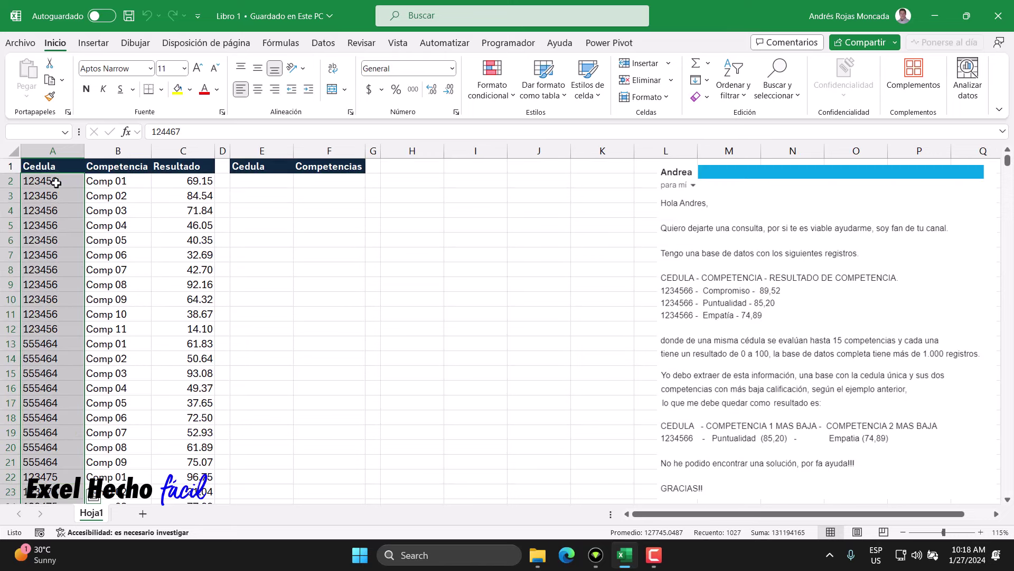
key("ctrl+Home")
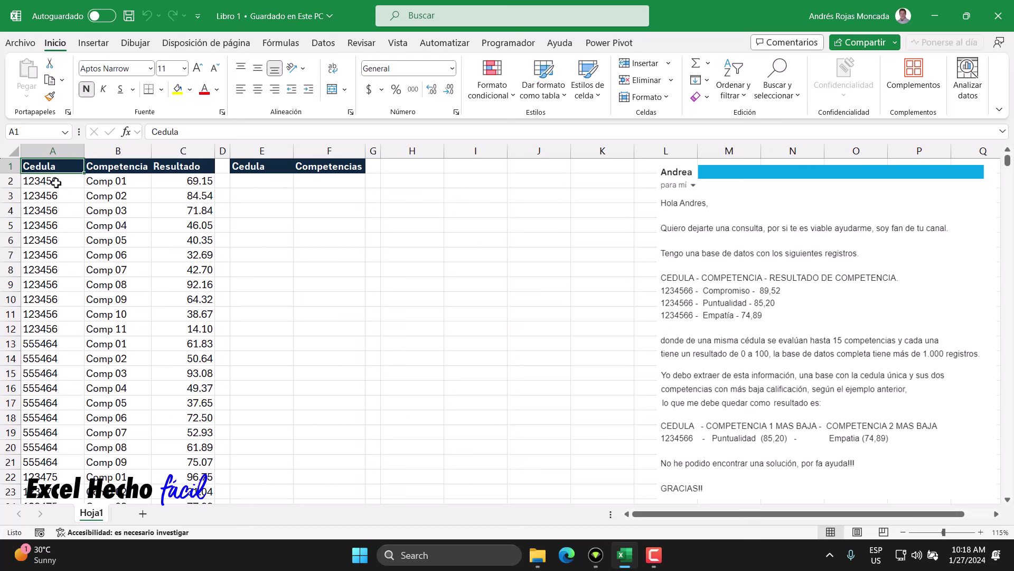
left_click(396, 172)
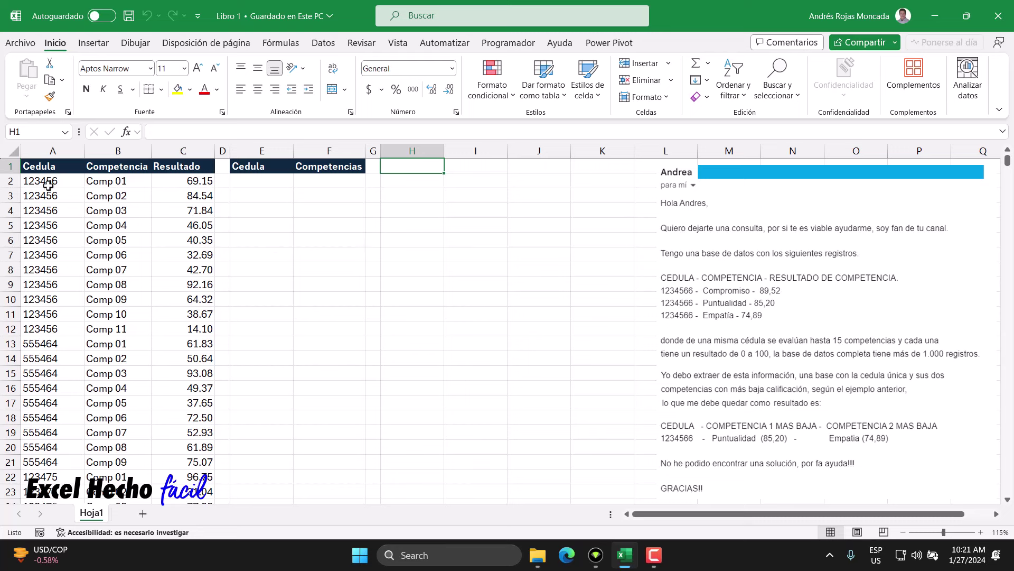
- Select the record blocks of Cedulas 123456 and 555464 to compare them
left_click_drag(48, 185, 185, 327)
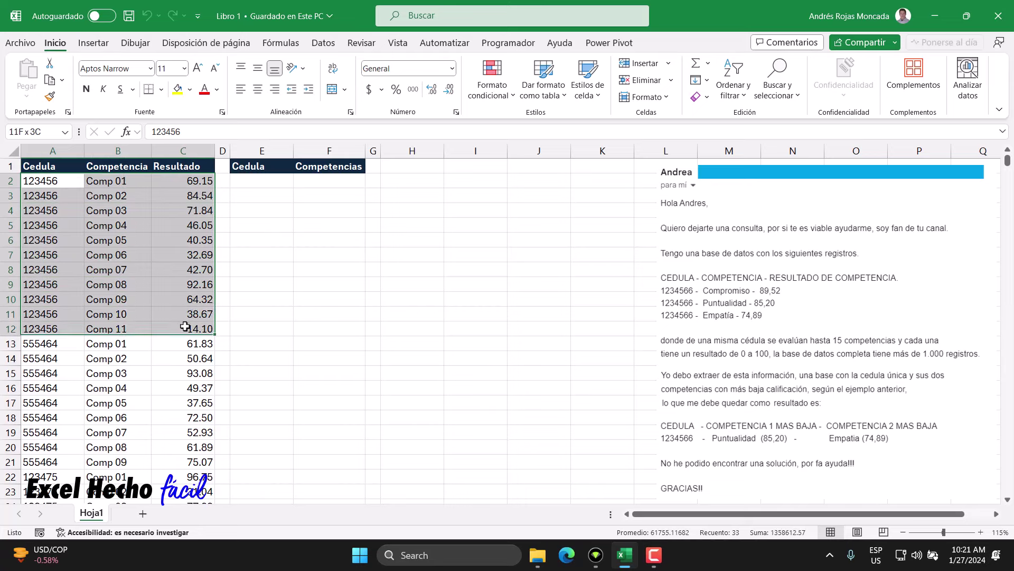
left_click_drag(47, 349, 205, 460)
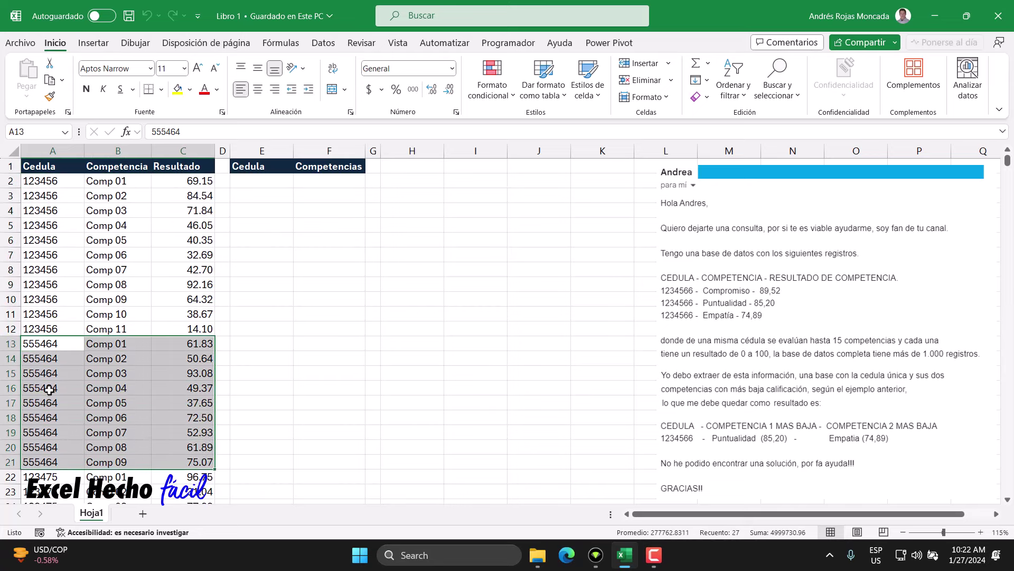
mouse_move(33, 347)
left_mouse_down()
mouse_move(204, 378)
mouse_move(205, 464)
left_mouse_up()
left_click_drag(49, 345, 53, 463)
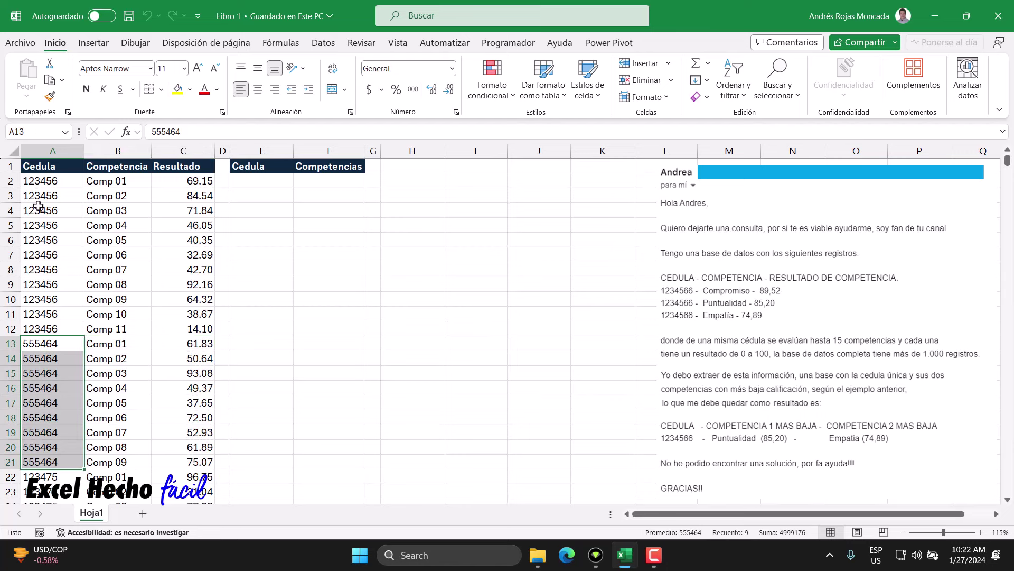
- Select the whole data table from A1:C1 down and open Ordenar y filtrar
left_click_drag(47, 167, 179, 165)
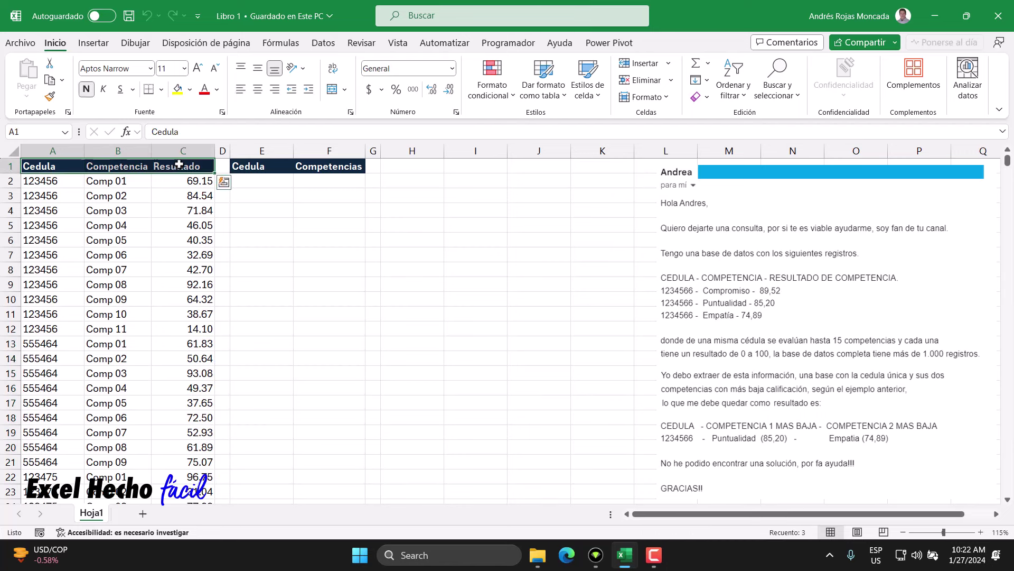
key("ctrl+shift+Down")
key("ctrl+BackSpace")
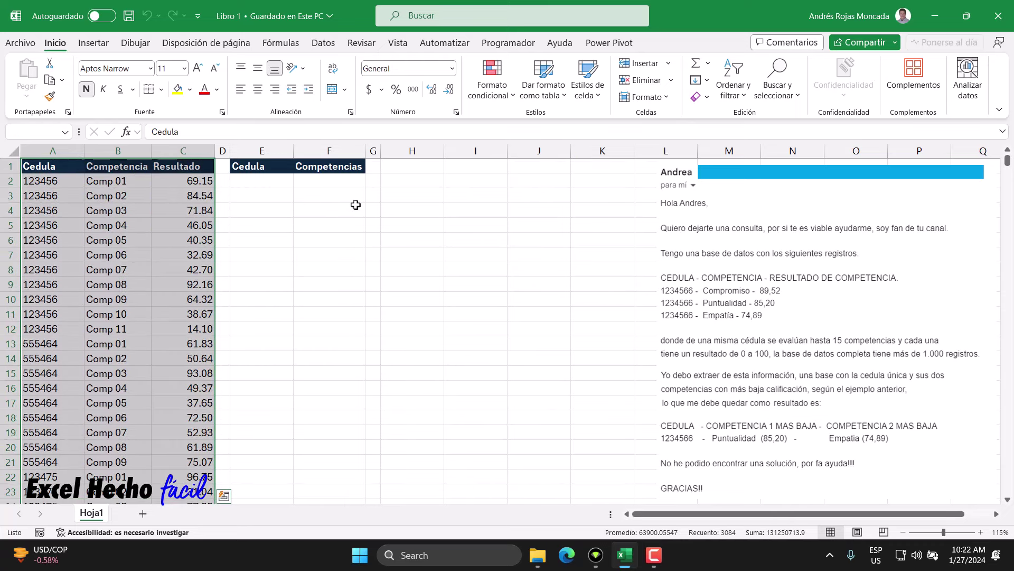
left_click(742, 97)
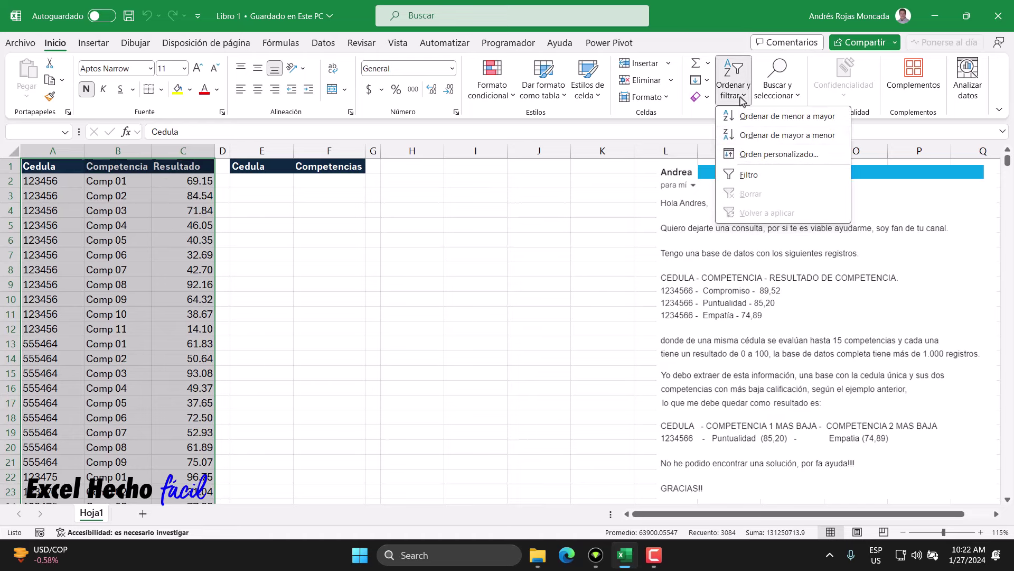
- Custom-sort the table by Cedula, De menor a mayor, then select the first Cedula's records
left_click(756, 155)
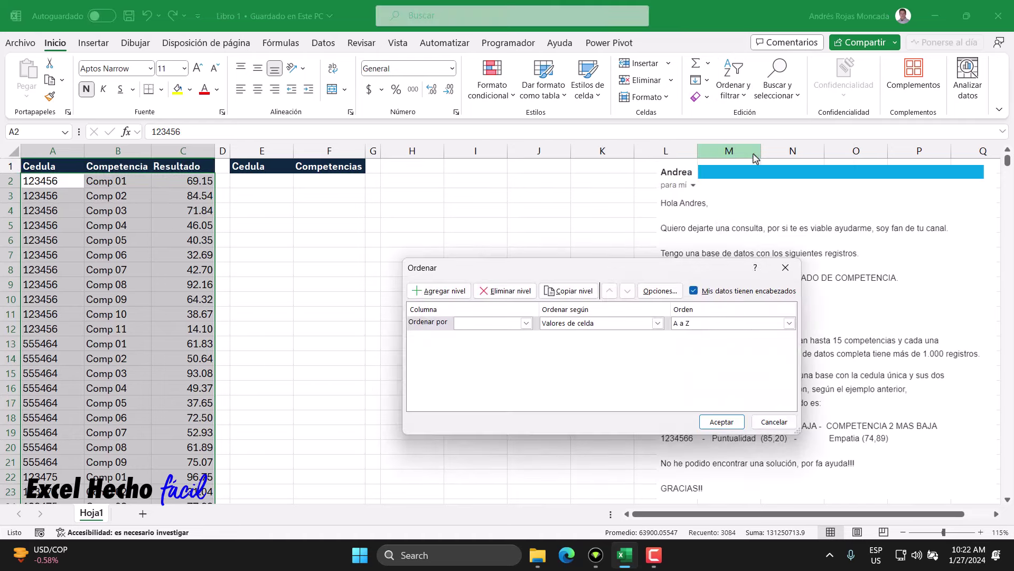
mouse_move(497, 277)
left_mouse_down()
mouse_move(437, 263)
mouse_move(350, 218)
left_mouse_up()
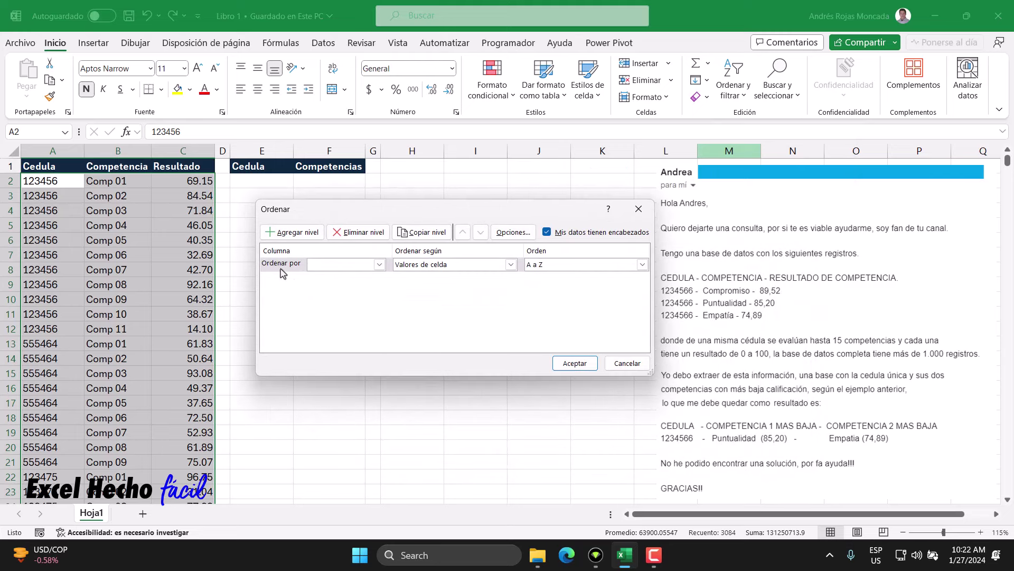
left_click(380, 264)
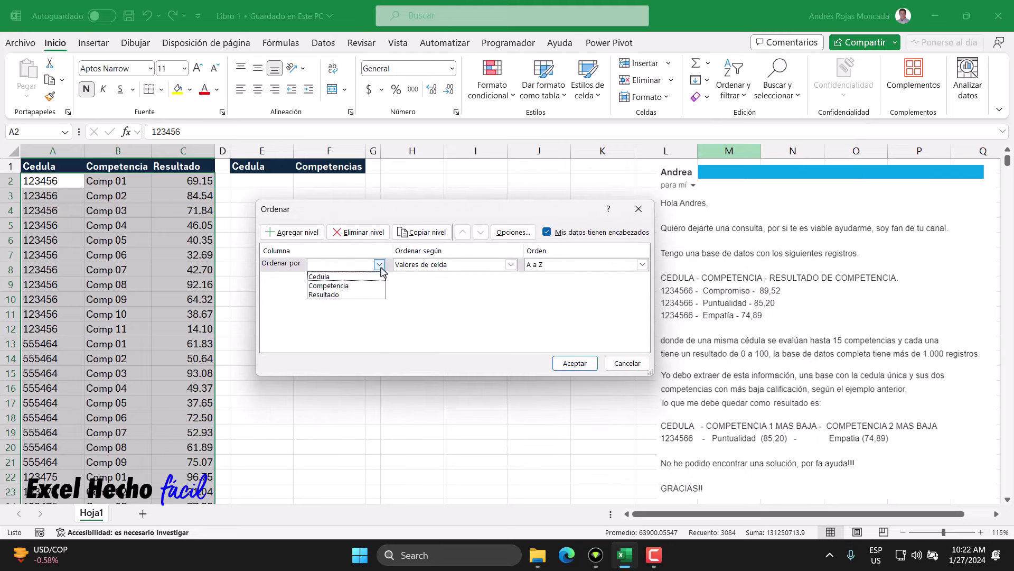
left_click(340, 277)
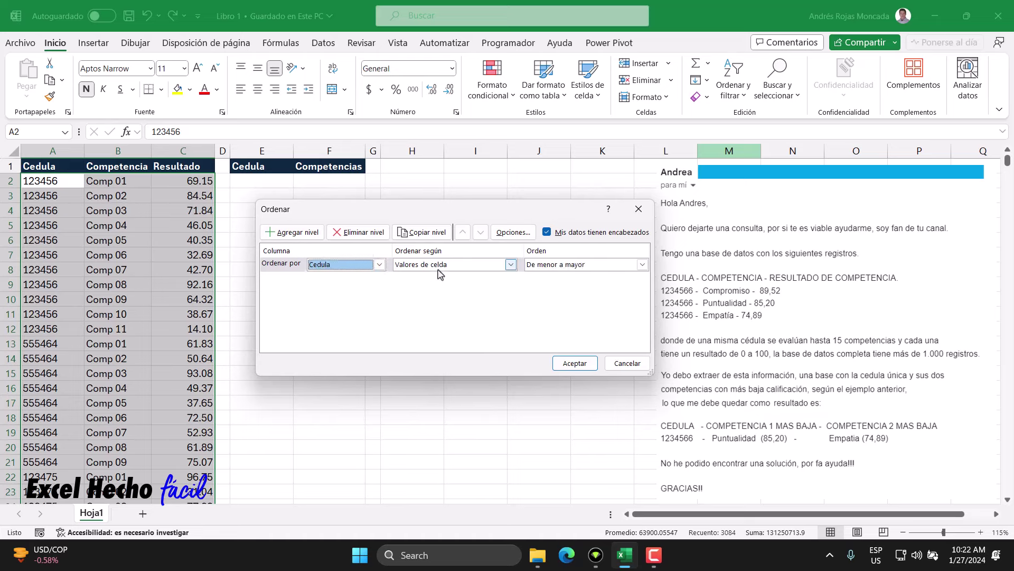
key("Return")
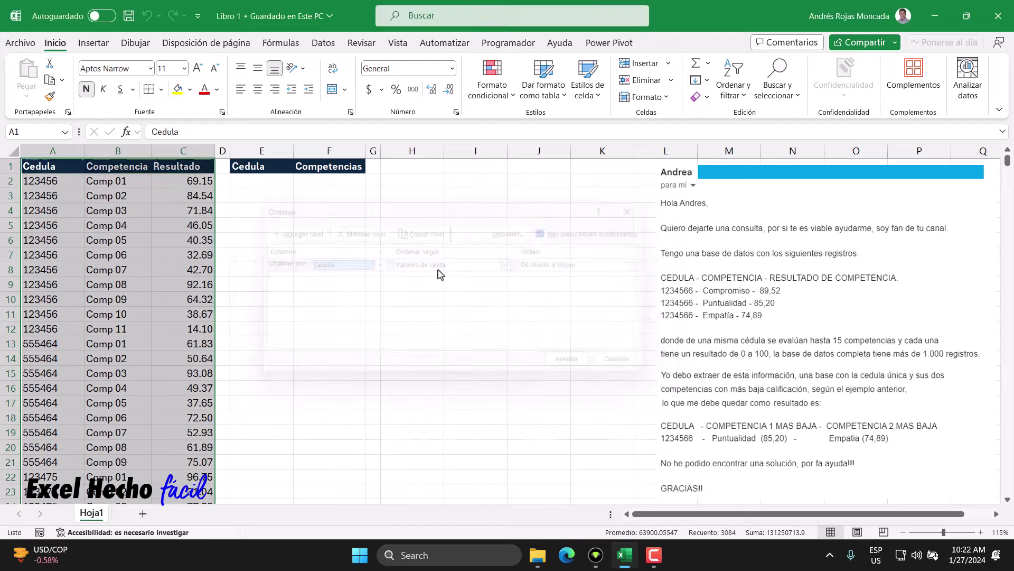
mouse_move(45, 181)
left_mouse_down()
mouse_move(190, 185)
mouse_move(206, 328)
left_mouse_up()
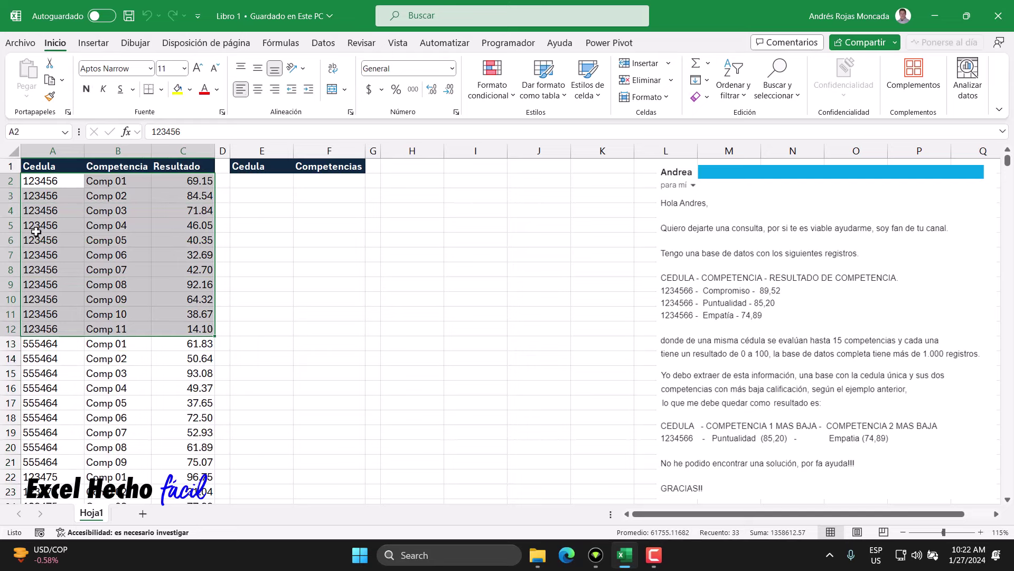
- Select Cedula 123456's records, then the nine Cedula 555464 records in A13:C21
left_click(34, 181)
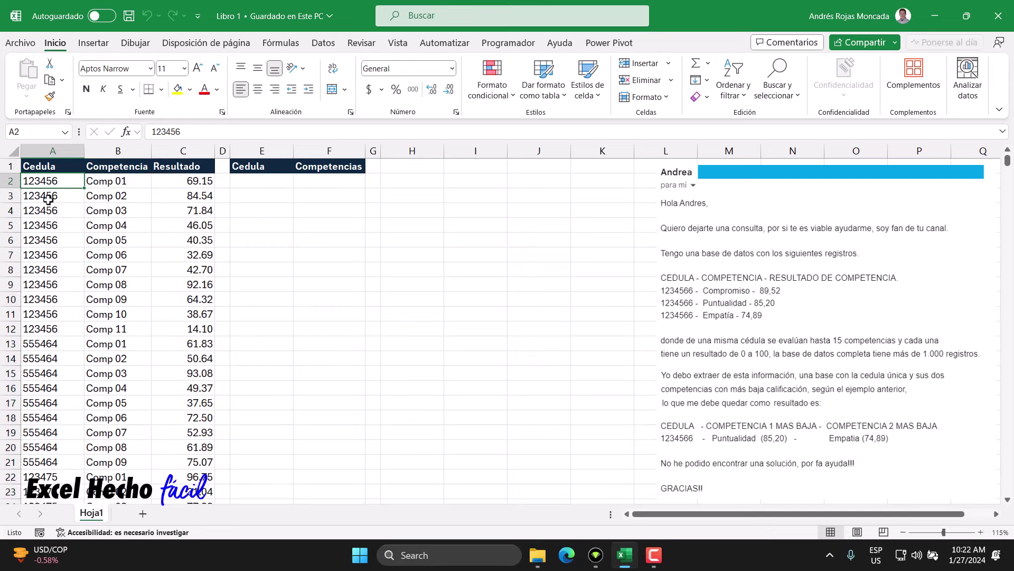
mouse_move(57, 185)
left_mouse_down()
mouse_move(67, 326)
mouse_move(184, 334)
left_mouse_up()
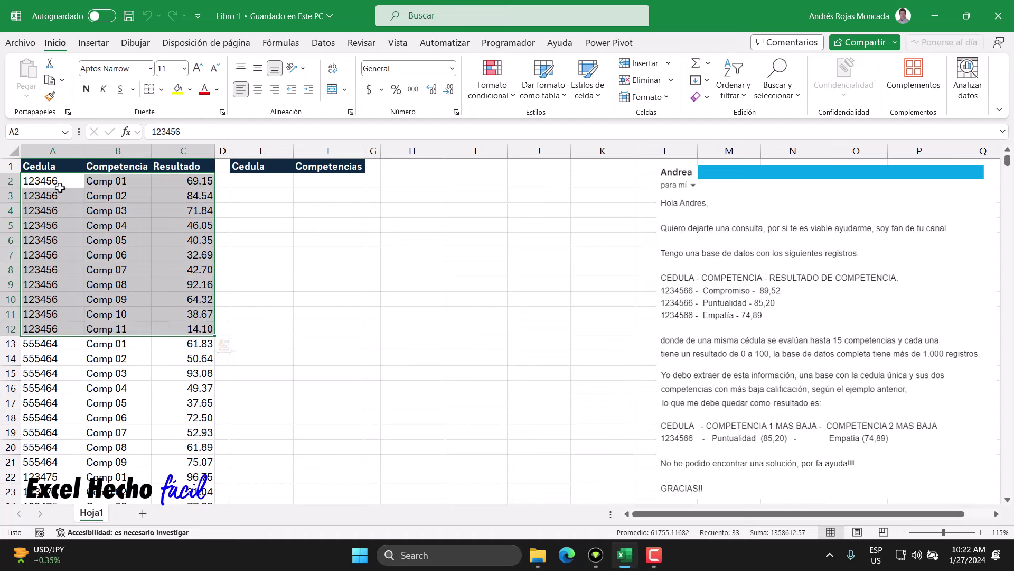
mouse_move(73, 181)
left_mouse_down()
mouse_move(73, 334)
mouse_move(203, 334)
left_mouse_up()
left_click_drag(54, 342, 201, 460)
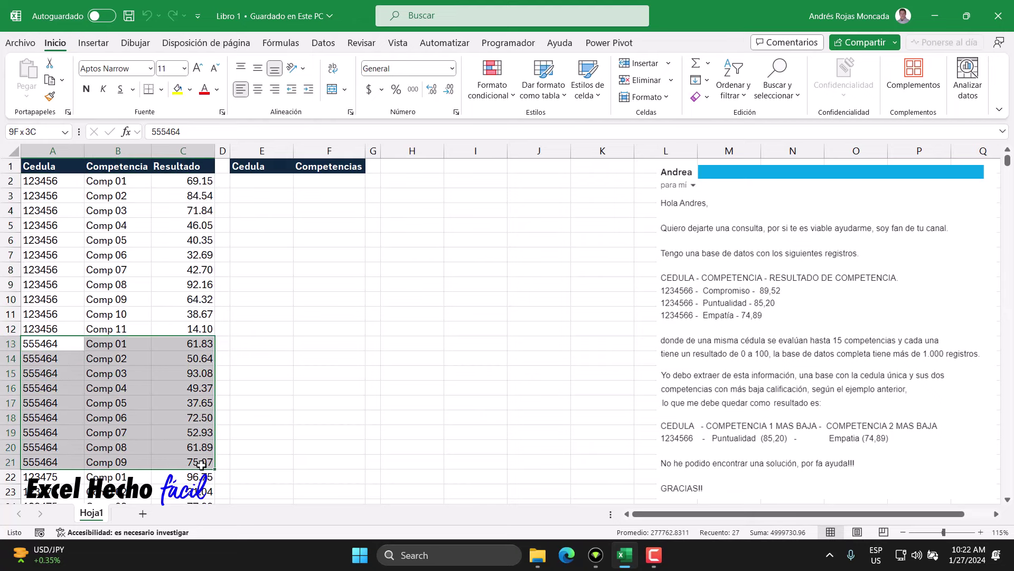
left_click_drag(202, 463, 202, 464)
left_click_drag(65, 344, 69, 462)
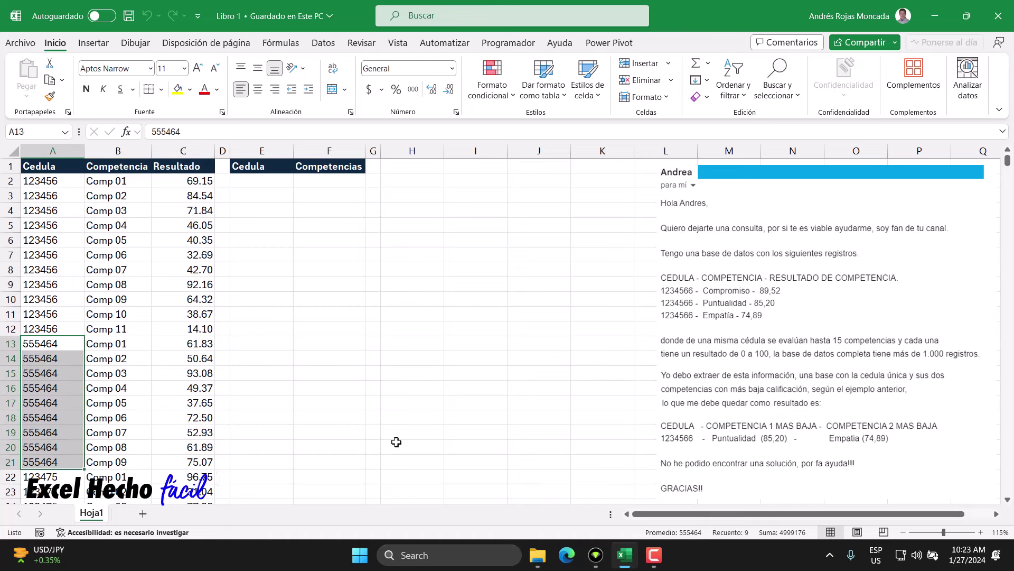
left_click(69, 345)
left_click_drag(82, 346, 204, 457)
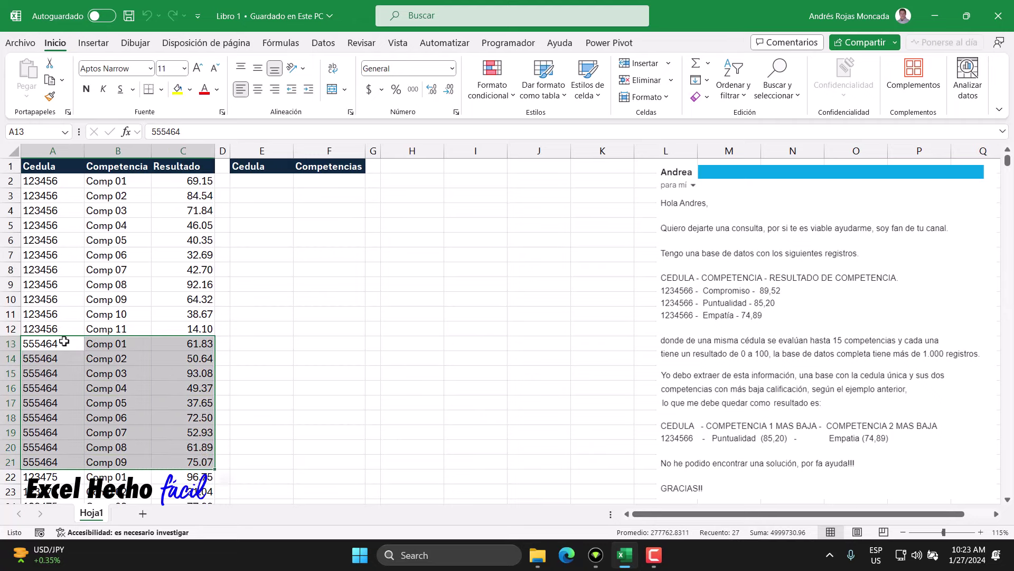
- Shade the 555464 records light green and enter the heading 'Paso 1' in H1
left_click(190, 89)
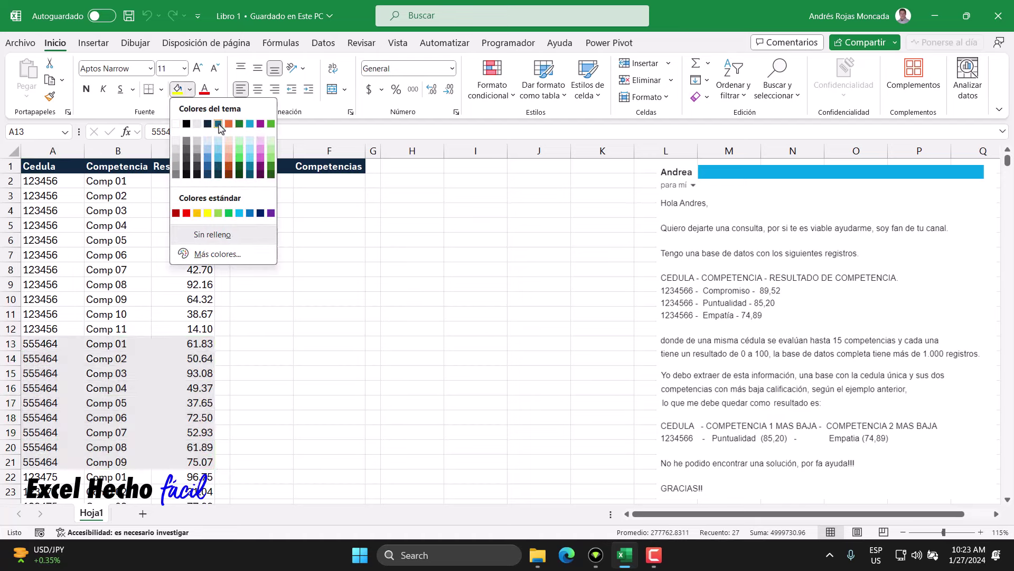
left_click(240, 141)
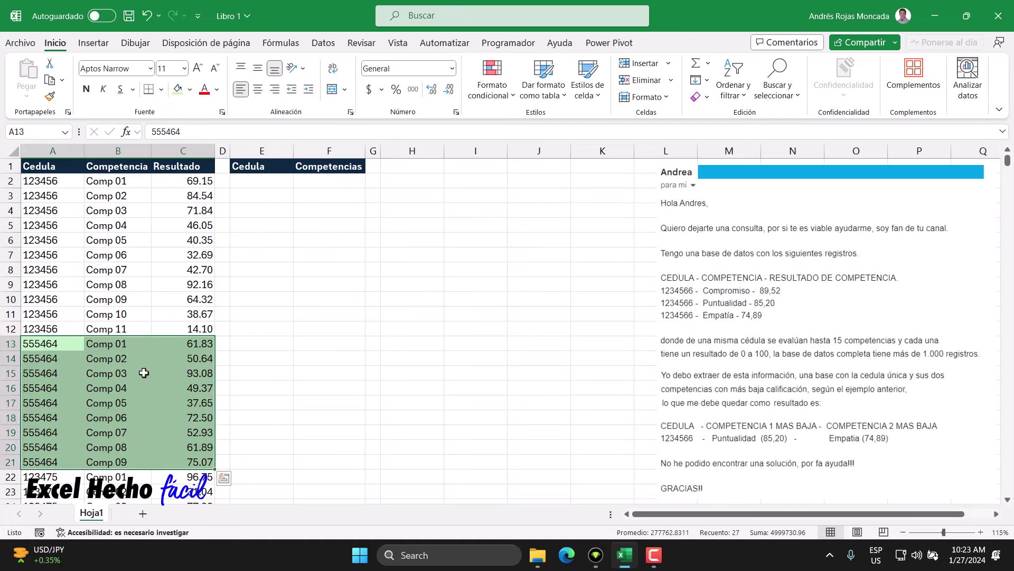
left_click(415, 167)
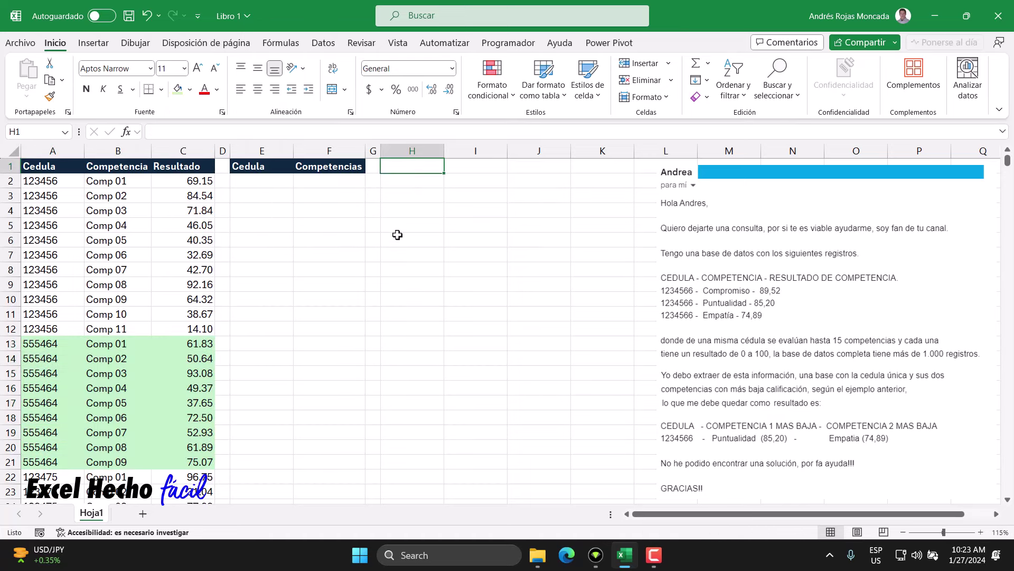
type("Paso 1")
key("Return")
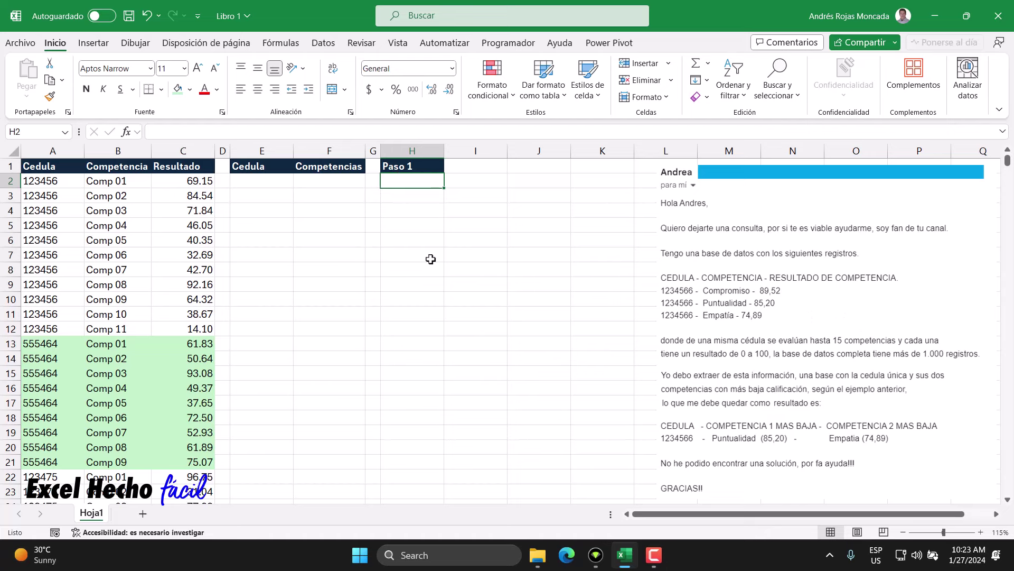
left_click(59, 347)
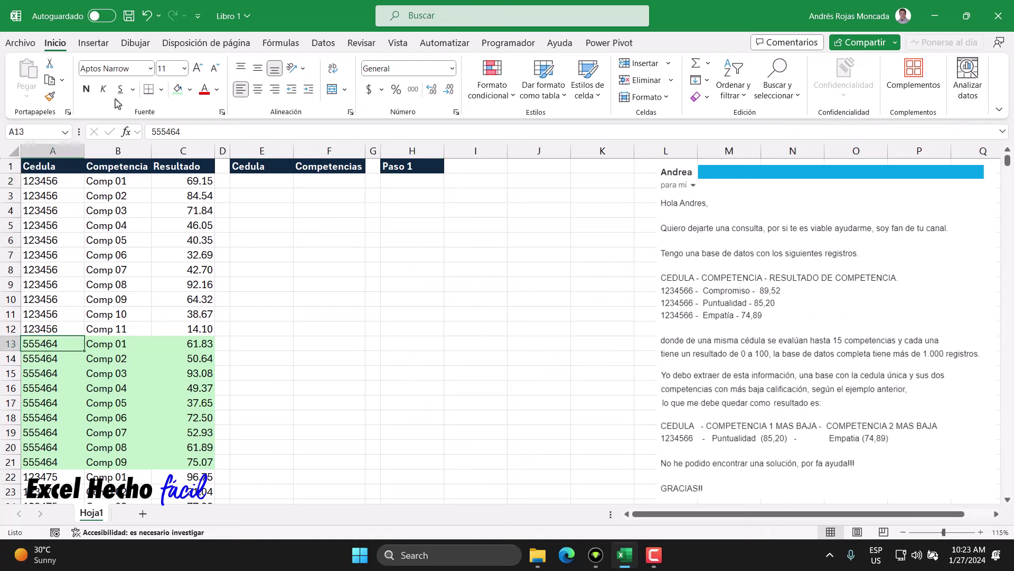
left_click(87, 90)
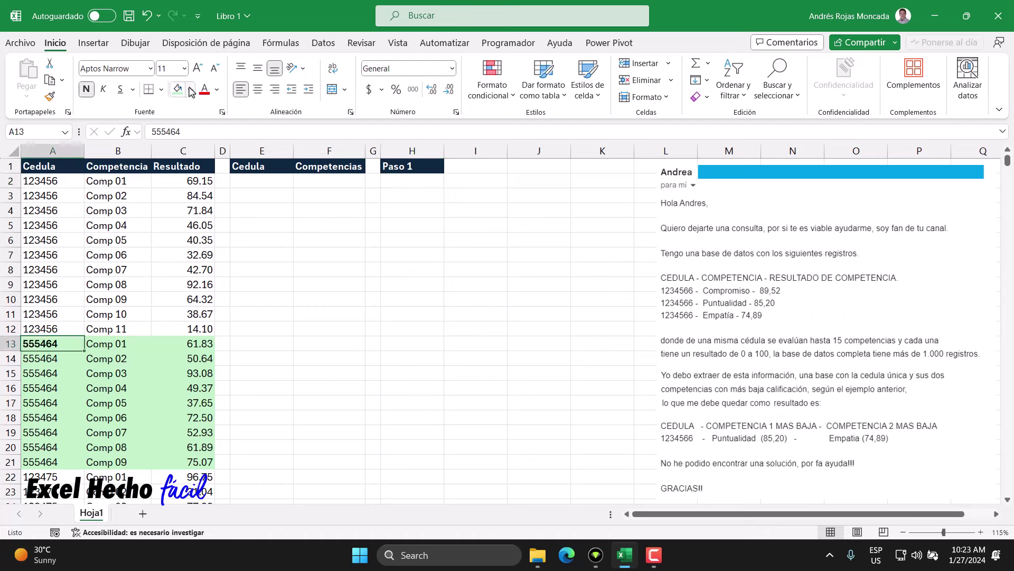
left_click(217, 89)
left_click(280, 234)
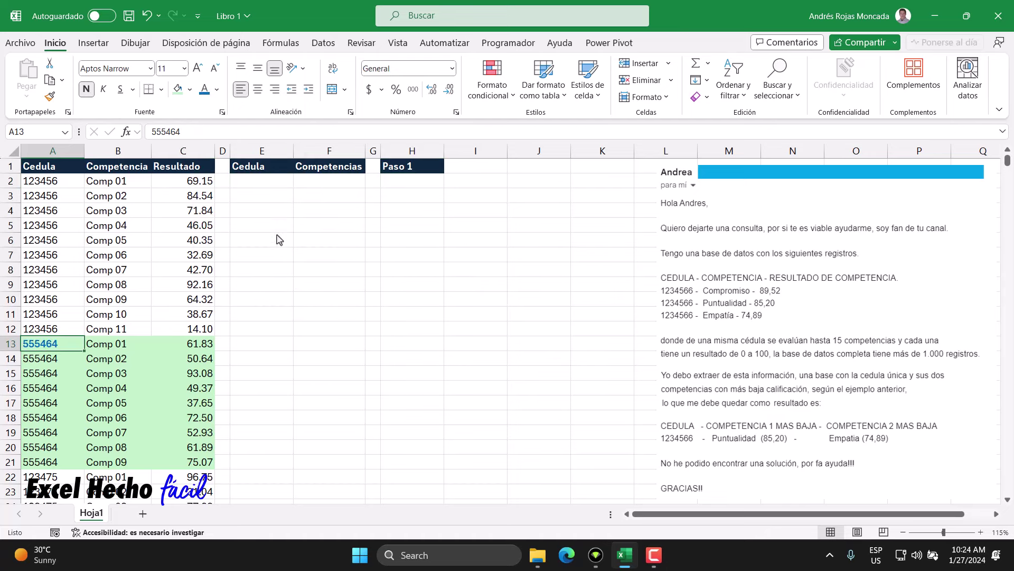
left_click(423, 182)
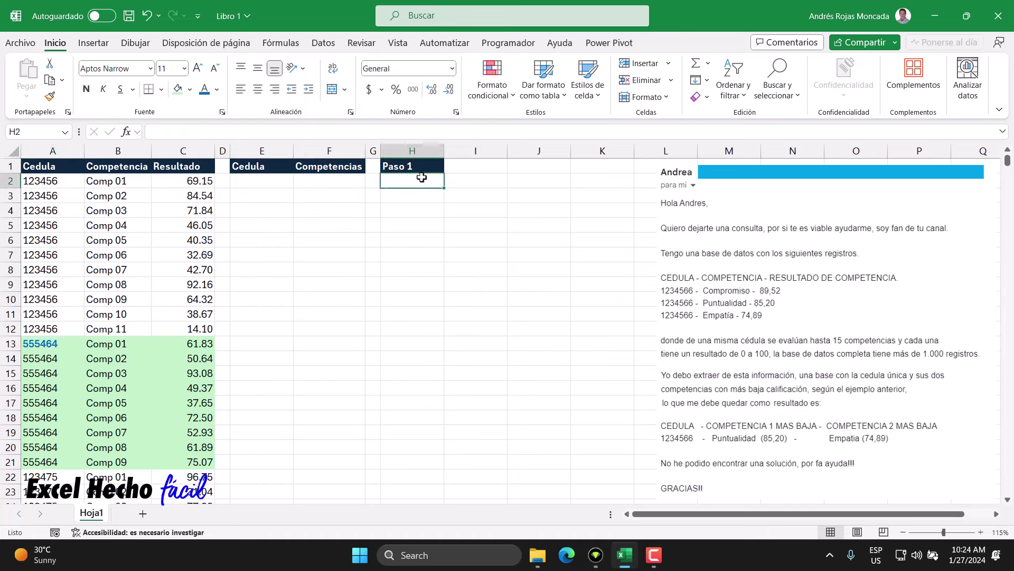
type("=")
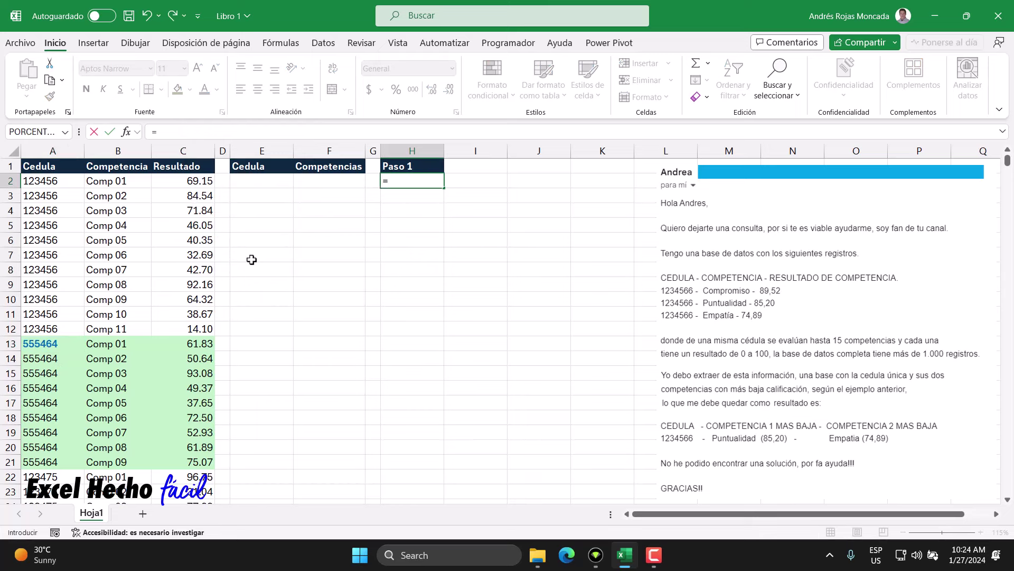
left_click(59, 180)
key("ctrl+shift+Down")
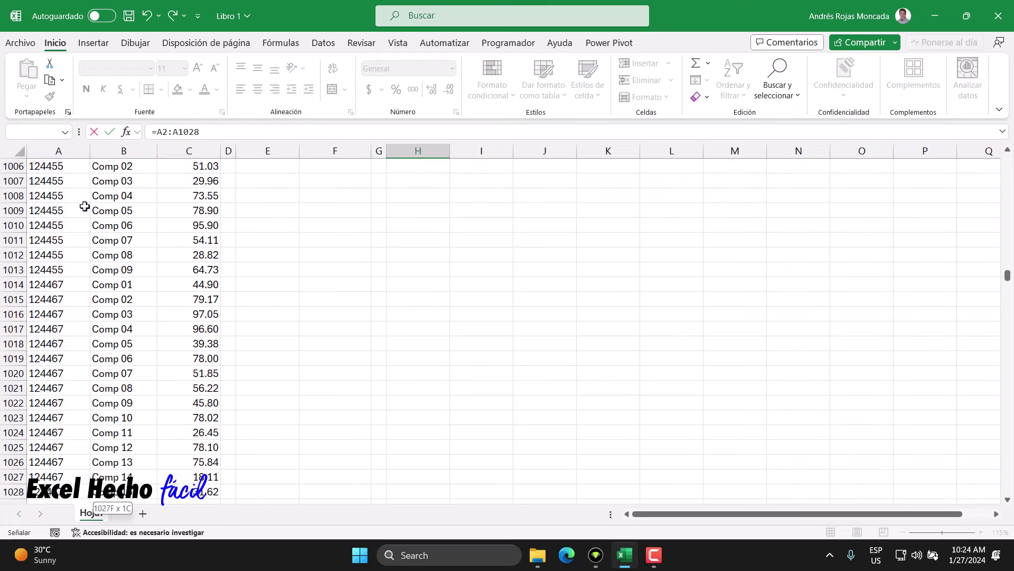
key("ctrl+BackSpace")
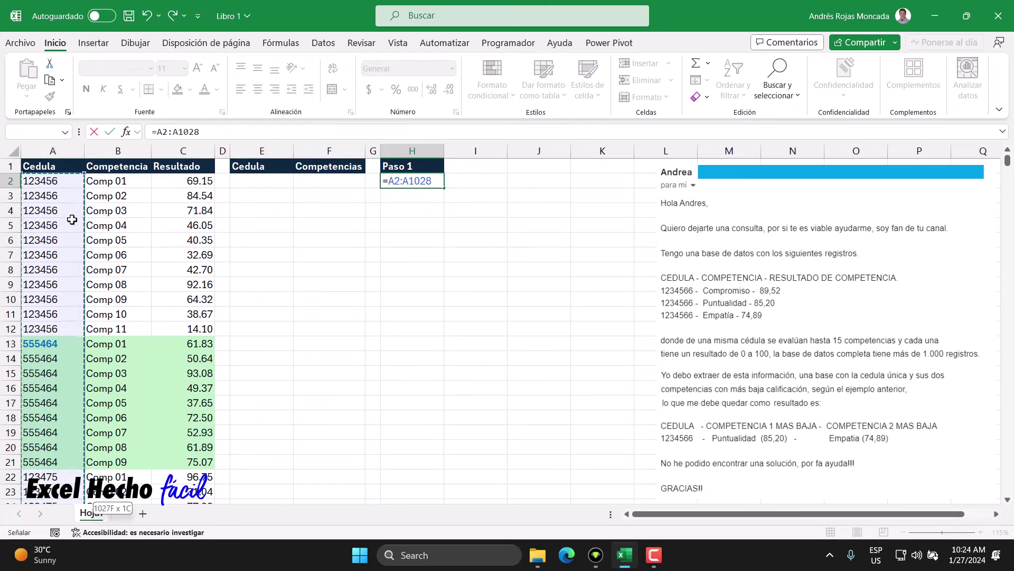
type("=")
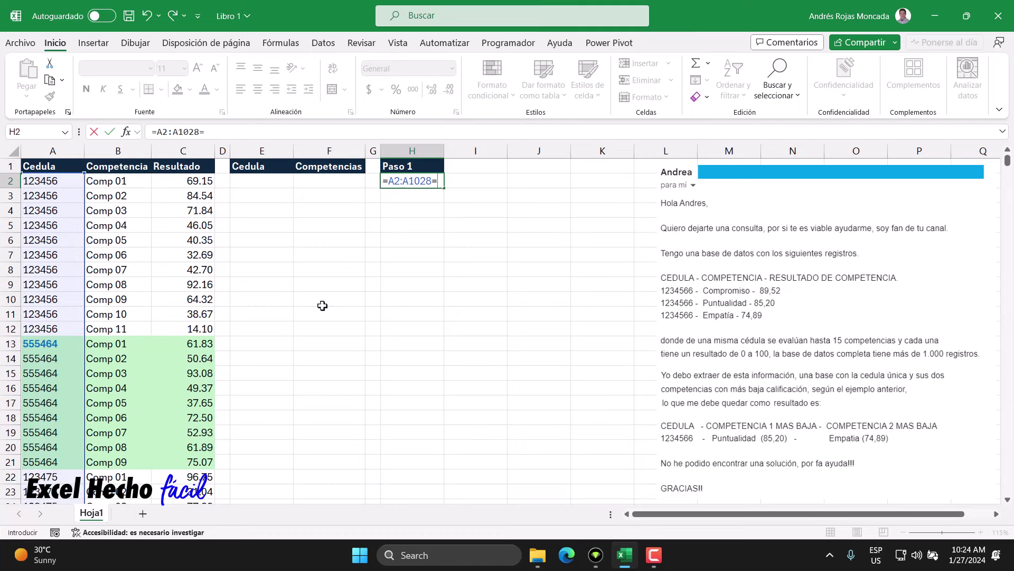
left_click(53, 341)
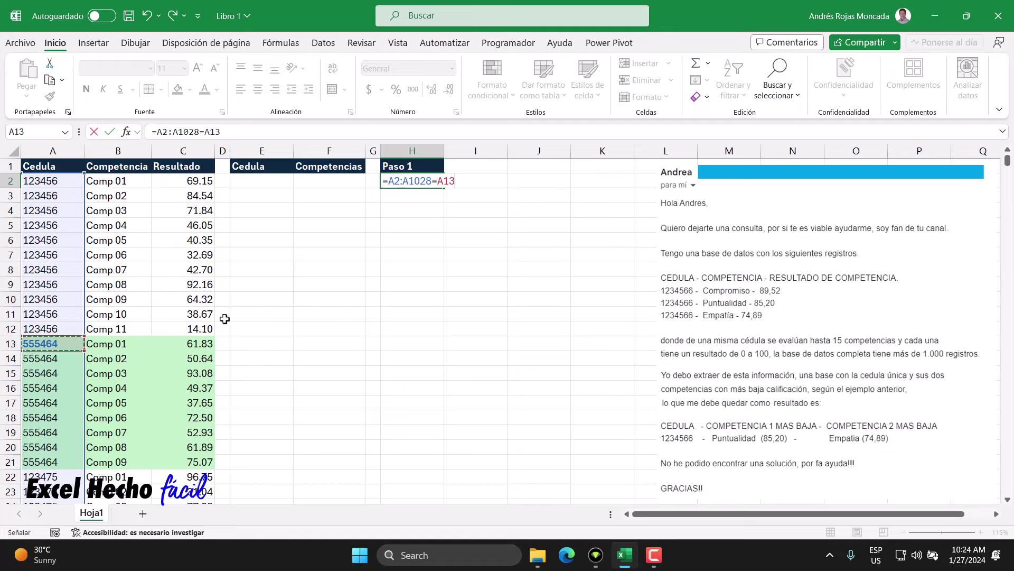
key("Return")
- Compare the FALSO and VERDADERO results with the data and preview A13's value
left_click(396, 181)
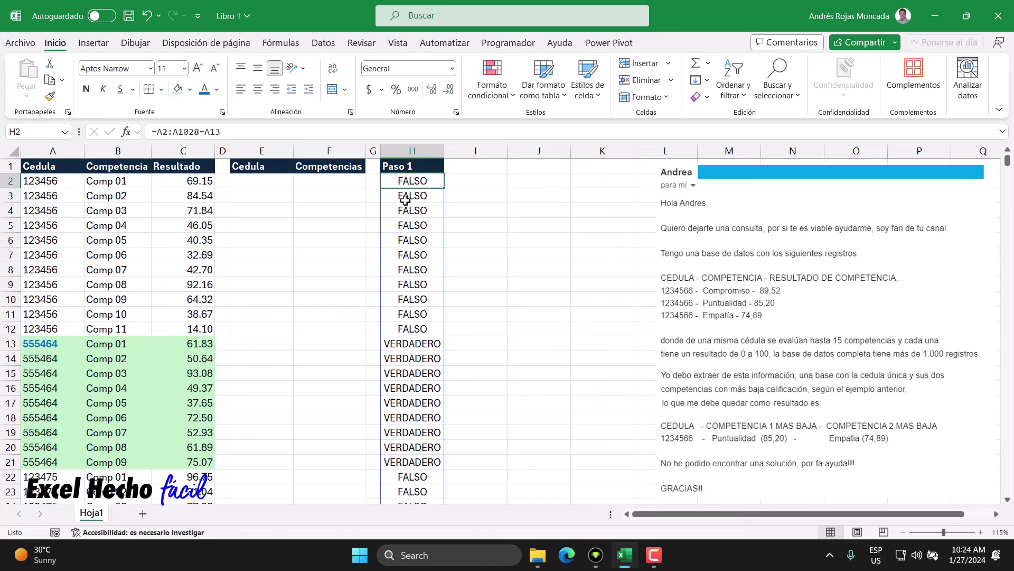
left_click_drag(410, 180, 412, 327)
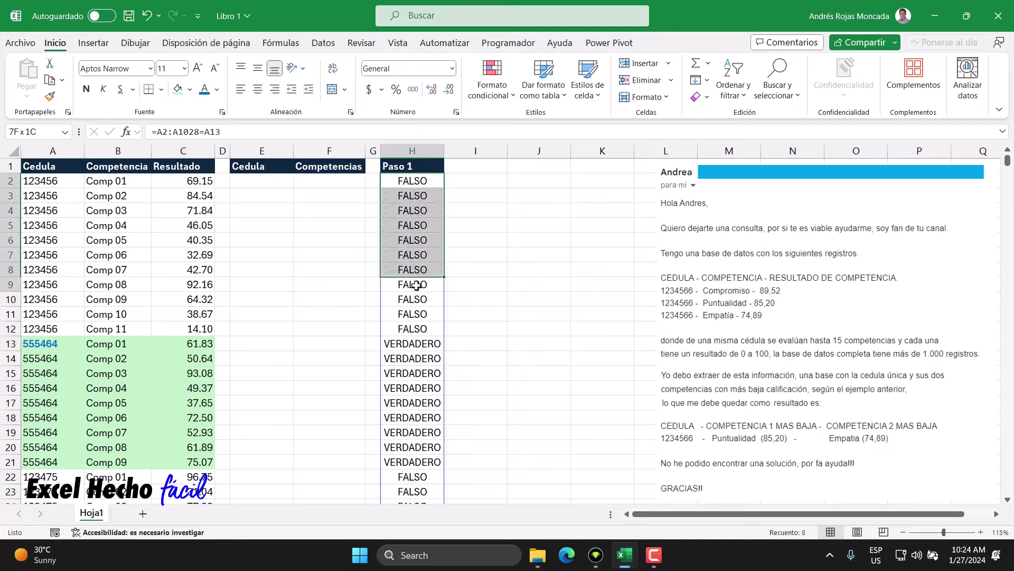
left_click_drag(27, 181, 414, 327)
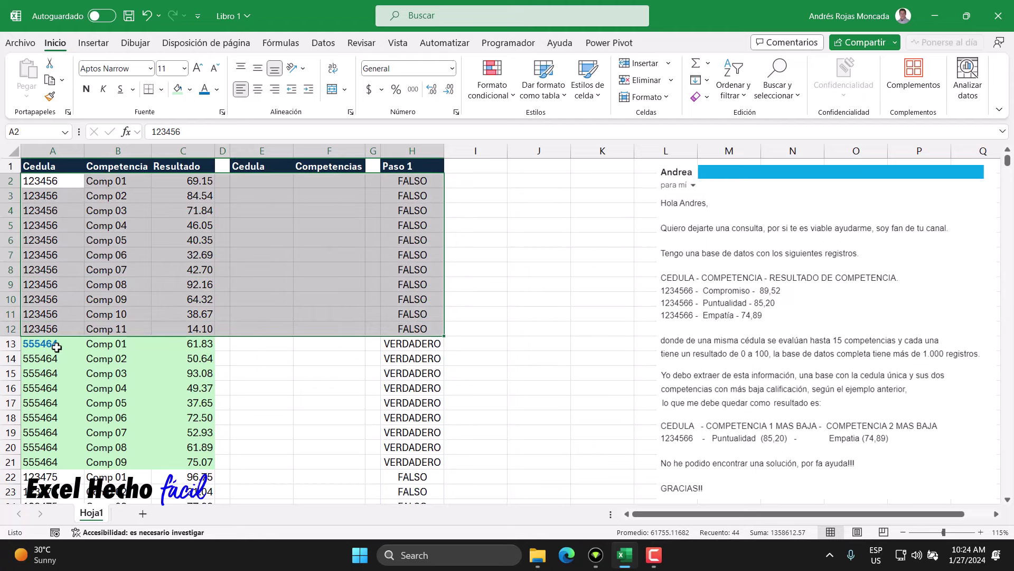
mouse_move(52, 344)
left_mouse_down()
mouse_move(453, 346)
mouse_move(414, 461)
left_mouse_up()
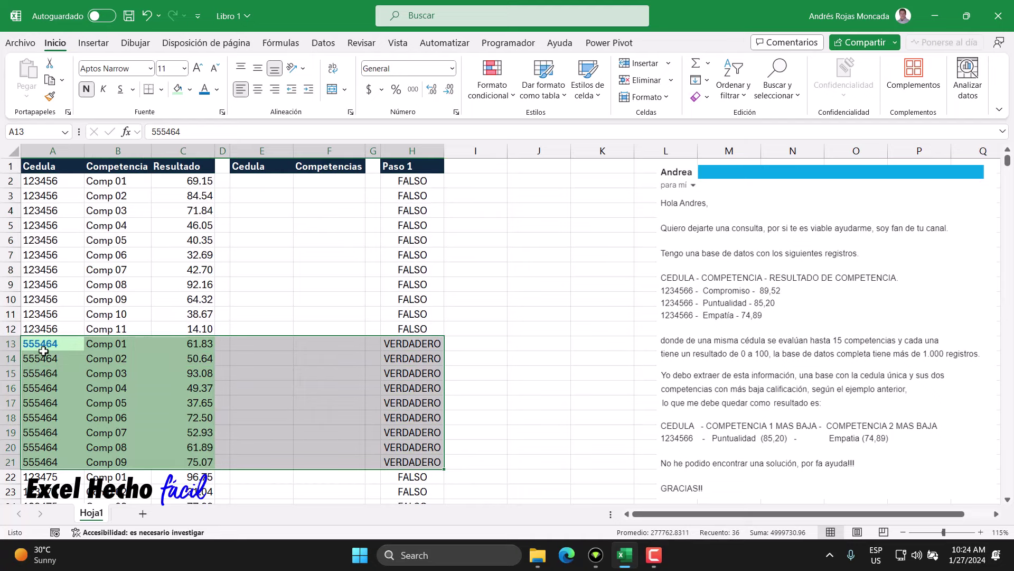
left_click(420, 180)
key("F2")
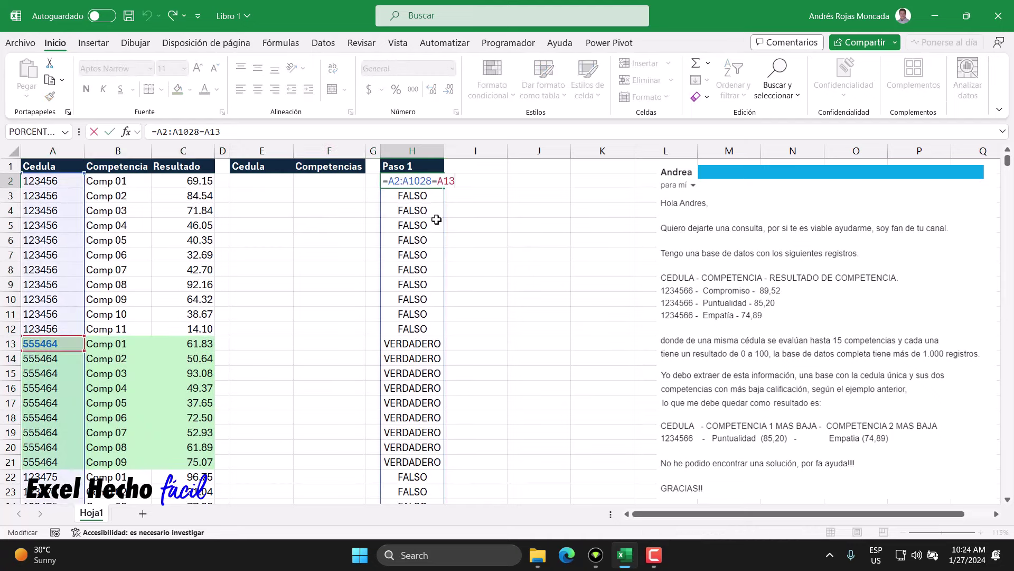
left_click_drag(436, 183, 457, 182)
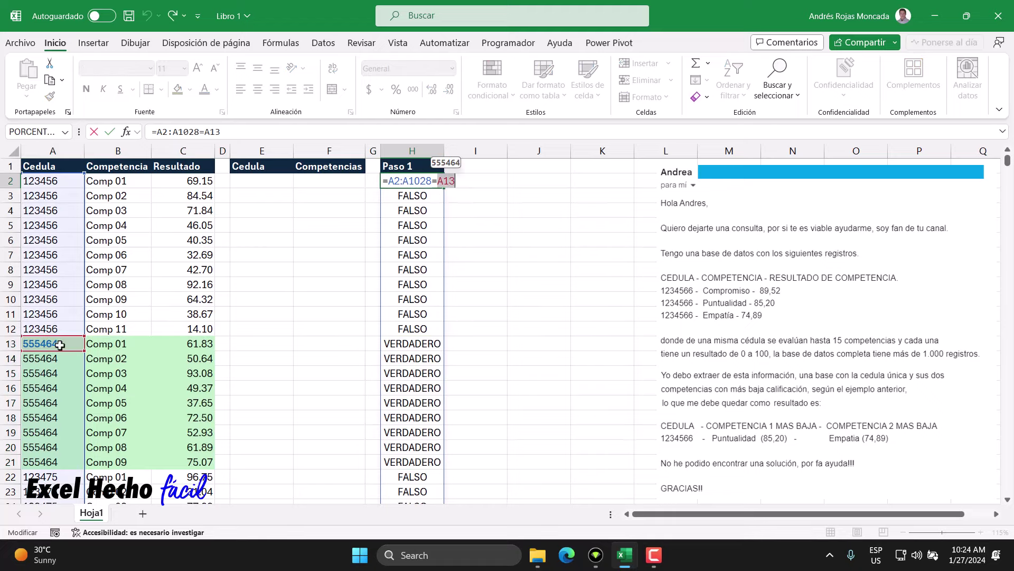
key("Escape")
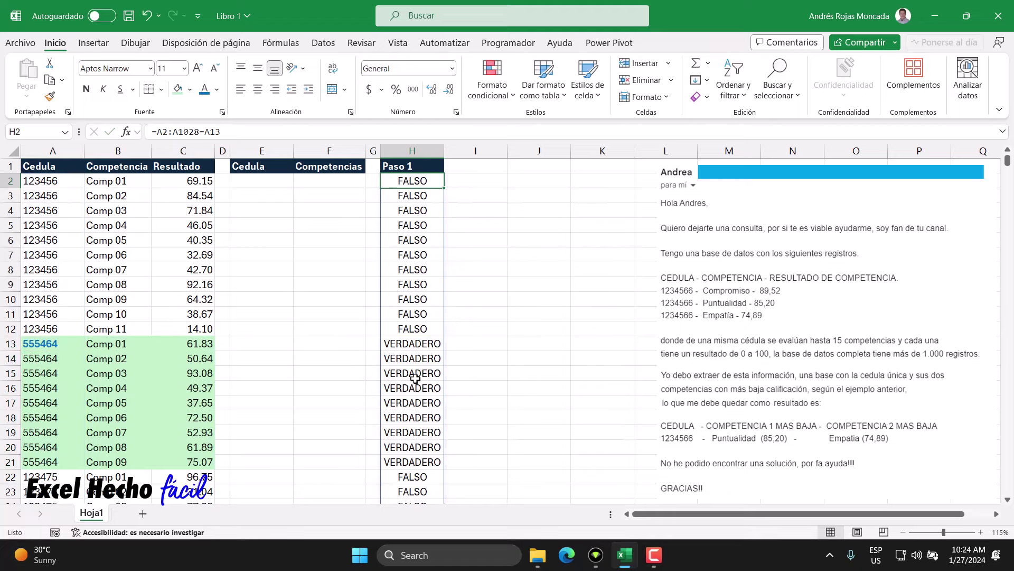
- Scroll the spilled results to row 1028, then return and check the 555464 VERDADERO rows
scroll(417, 379, "down", 4)
scroll(417, 379, "down", 1)
scroll(417, 378, "down", 7)
scroll(418, 379, "down", 7)
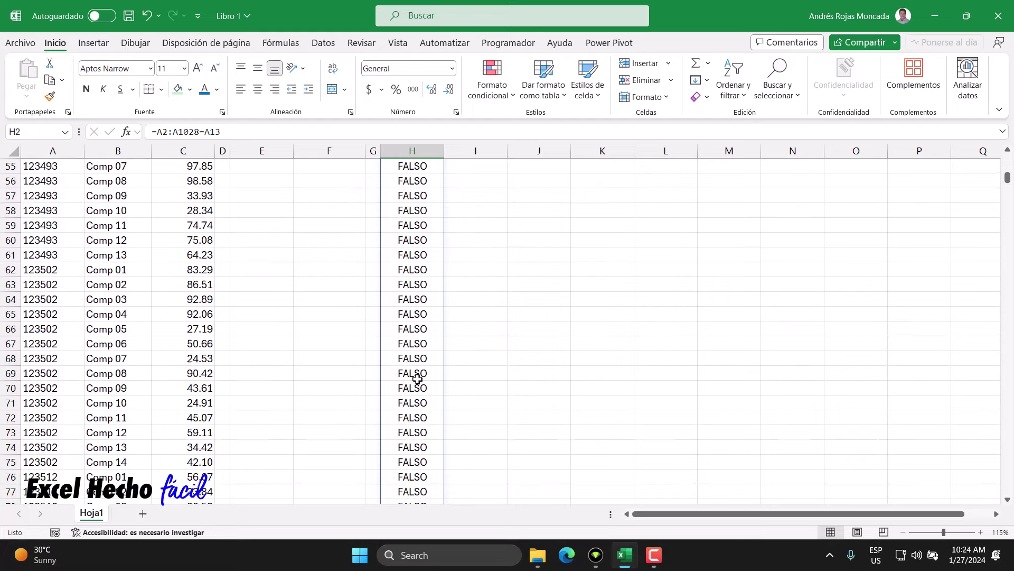
scroll(417, 379, "down", 7)
scroll(419, 377, "down", 7)
scroll(420, 376, "down", 7)
scroll(420, 376, "down", 13)
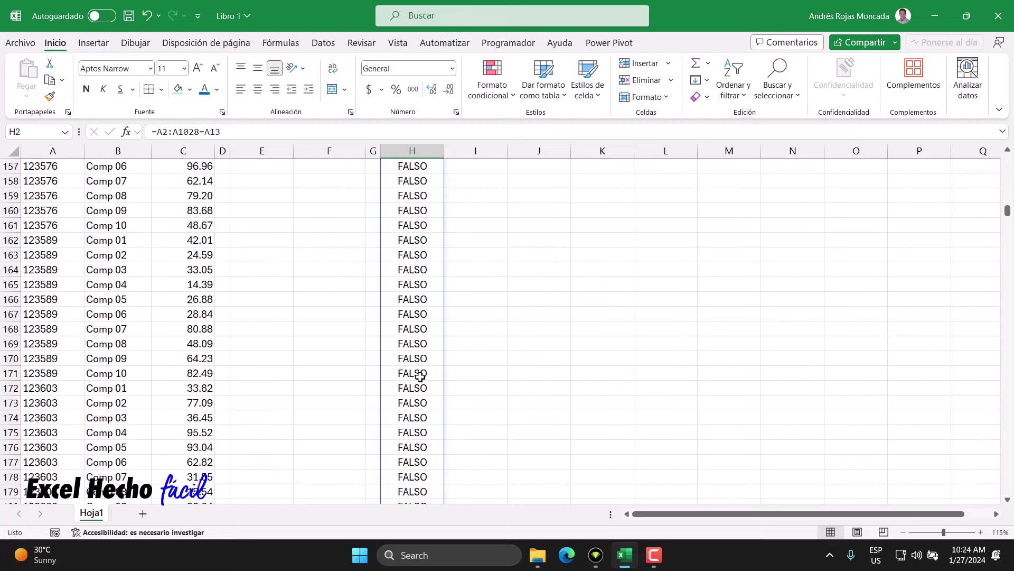
scroll(421, 375, "down", 11)
scroll(422, 374, "down", 10)
scroll(423, 373, "down", 8)
scroll(423, 373, "down", 14)
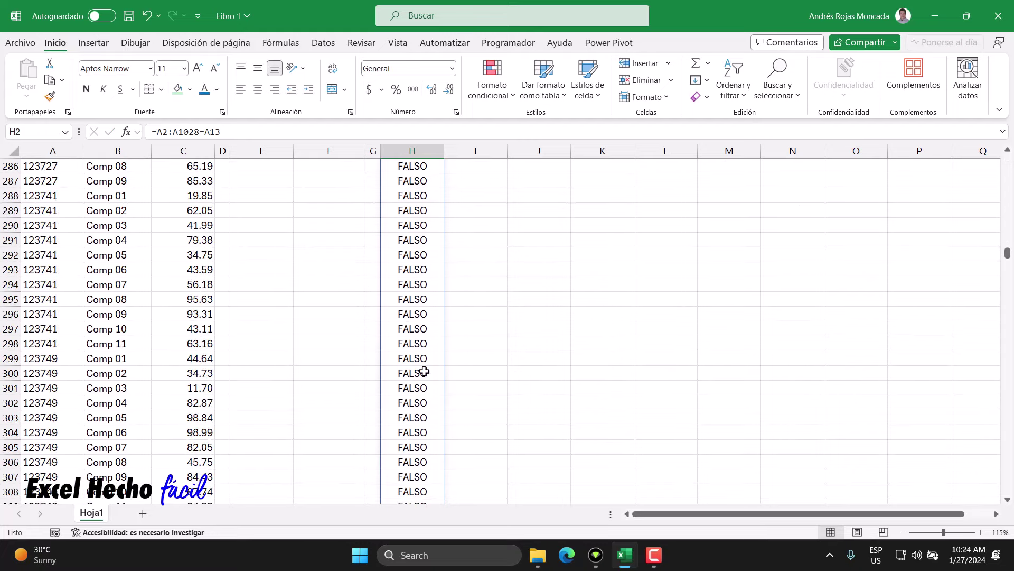
scroll(423, 373, "down", 7)
scroll(424, 372, "down", 10)
scroll(424, 371, "down", 11)
scroll(424, 371, "down", 12)
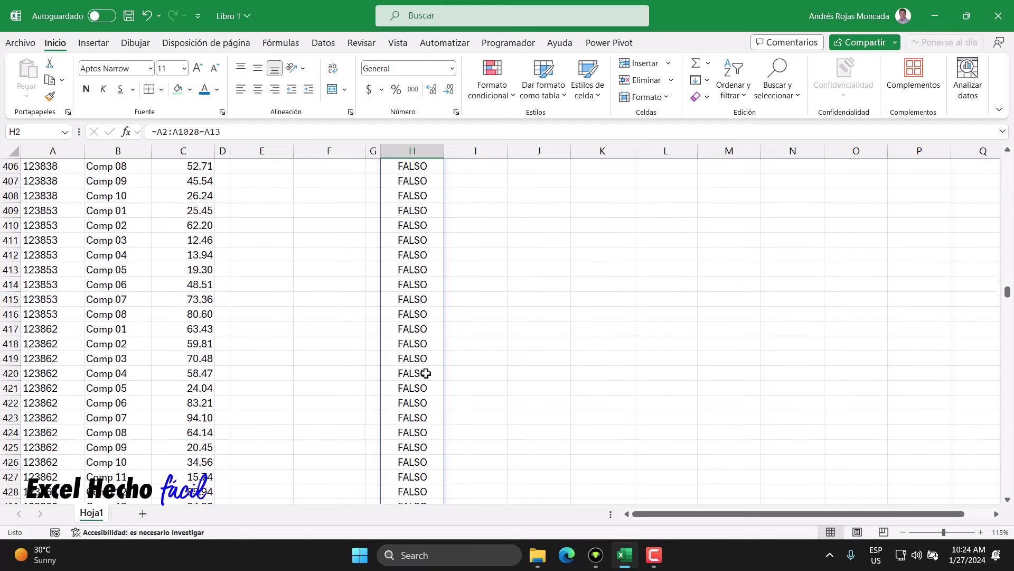
scroll(425, 372, "down", 10)
scroll(425, 372, "down", 10)
scroll(426, 374, "down", 6)
scroll(426, 373, "down", 12)
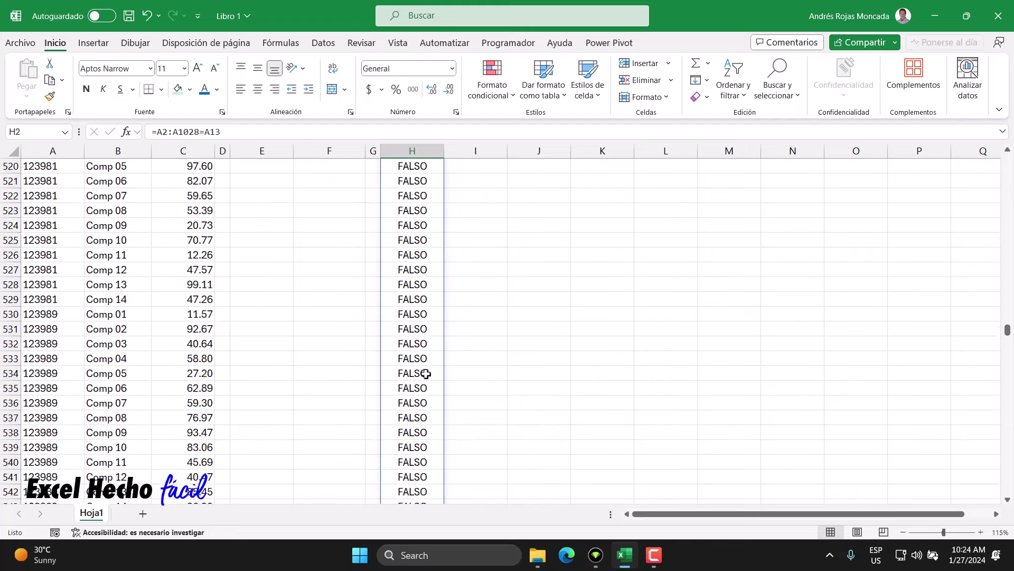
scroll(425, 373, "down", 11)
scroll(426, 373, "down", 11)
scroll(426, 374, "down", 10)
scroll(426, 373, "down", 5)
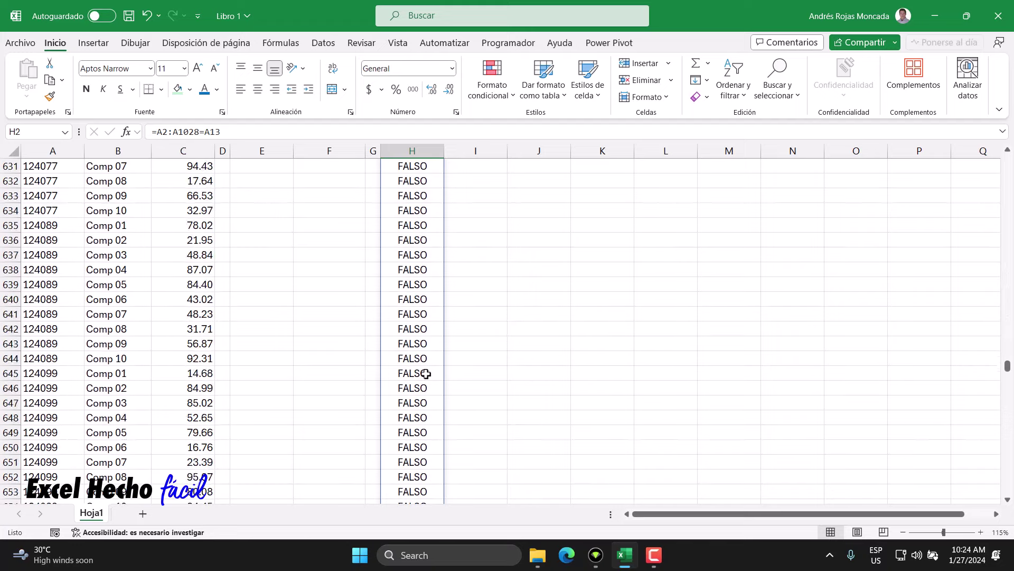
scroll(426, 378, "down", 12)
scroll(428, 386, "down", 13)
scroll(431, 392, "down", 7)
scroll(431, 394, "down", 13)
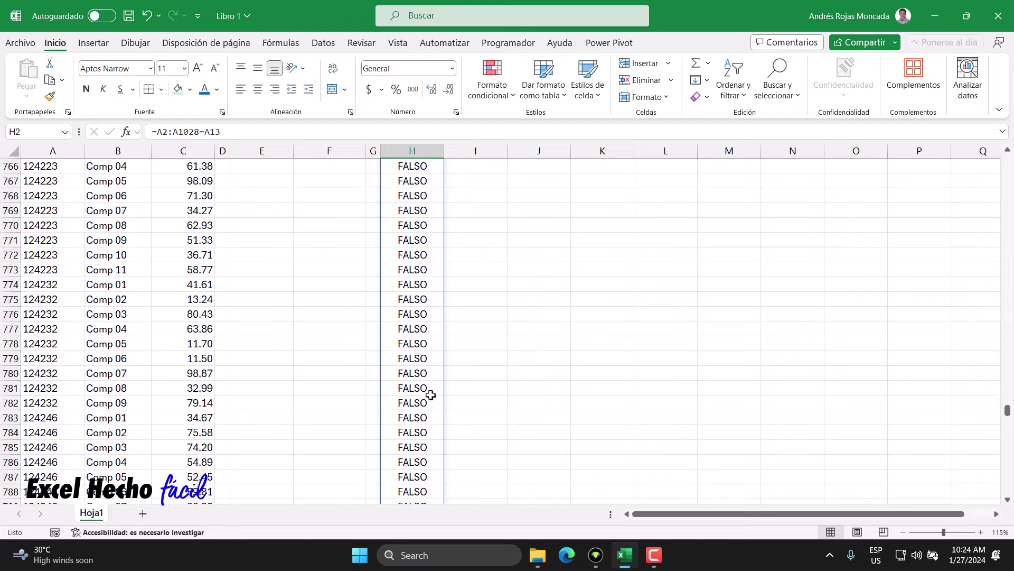
scroll(431, 395, "down", 13)
scroll(432, 396, "down", 7)
scroll(433, 399, "down", 14)
scroll(433, 401, "down", 9)
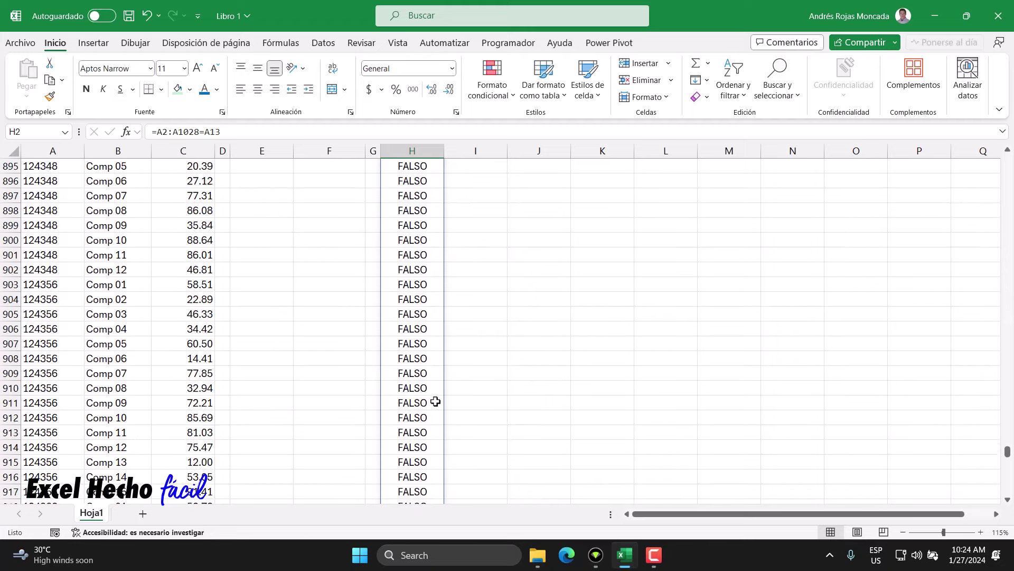
scroll(436, 402, "down", 8)
scroll(437, 405, "down", 11)
scroll(439, 407, "down", 10)
scroll(440, 408, "down", 5)
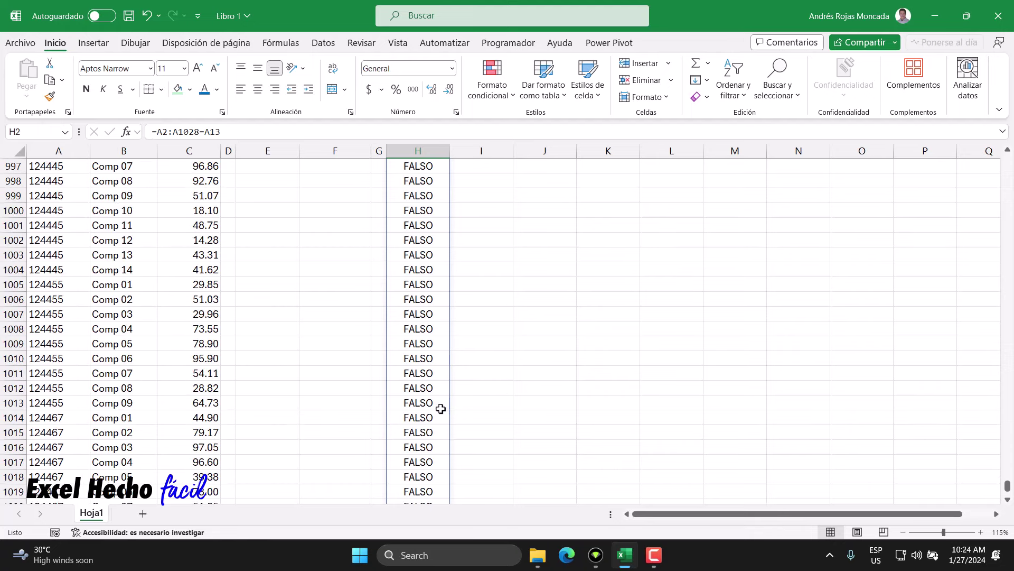
scroll(447, 408, "down", 6)
left_click(419, 360)
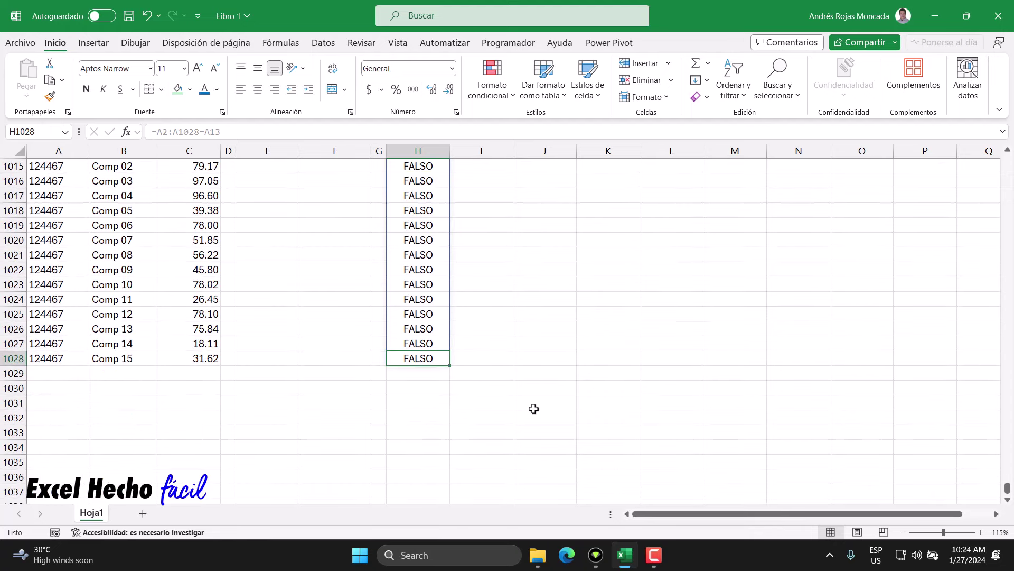
key("ctrl+Up")
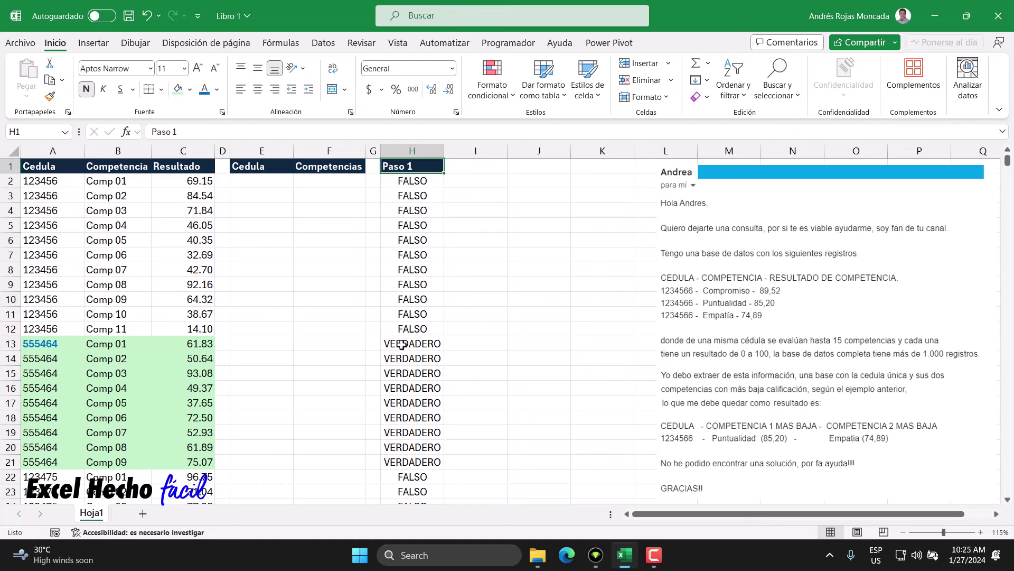
left_click_drag(402, 344, 403, 462)
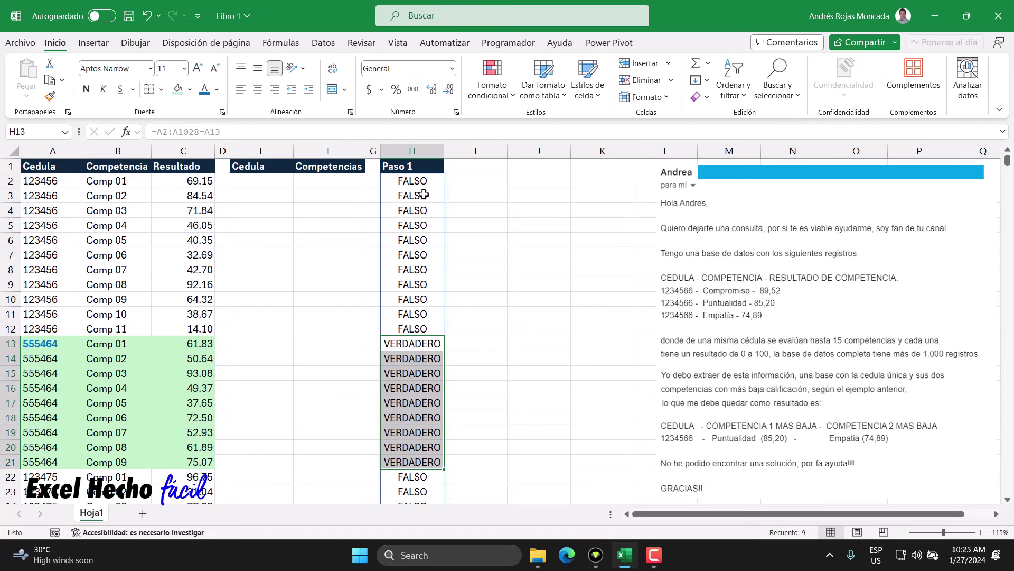
- Try converting the H2 comparison with a -- prefix, then undo it
left_click(415, 182)
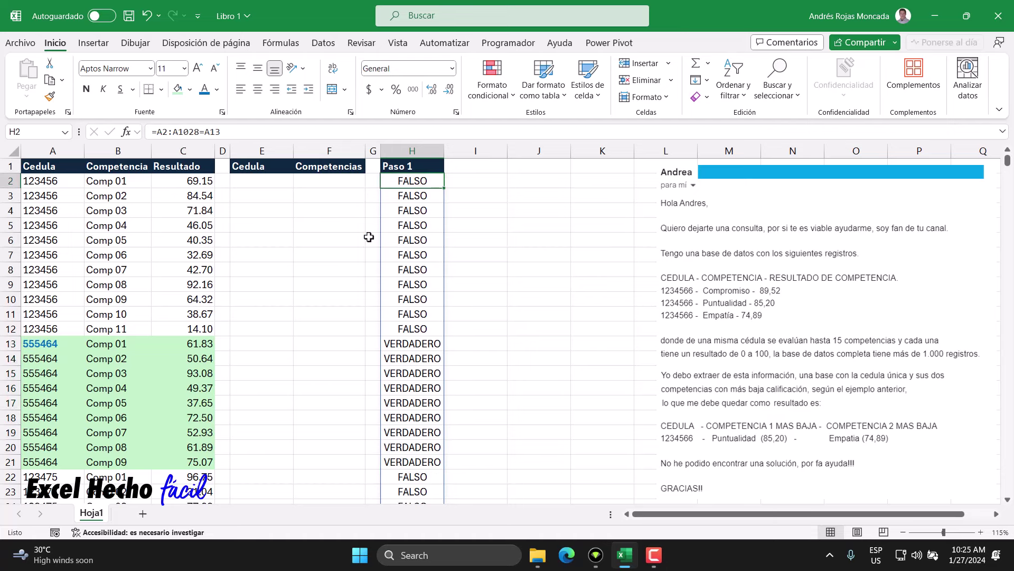
key("F2")
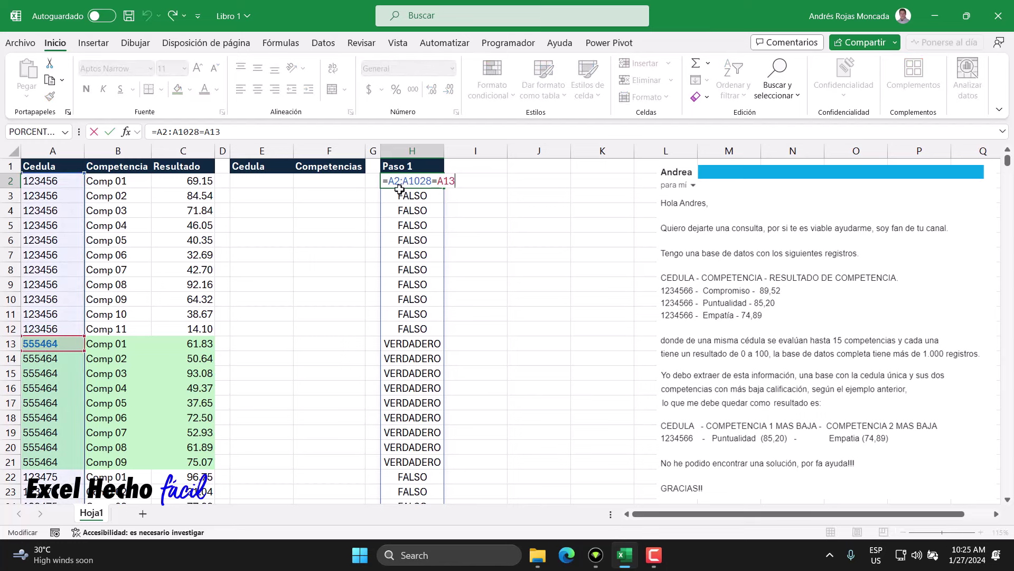
left_click(391, 181)
type("(")
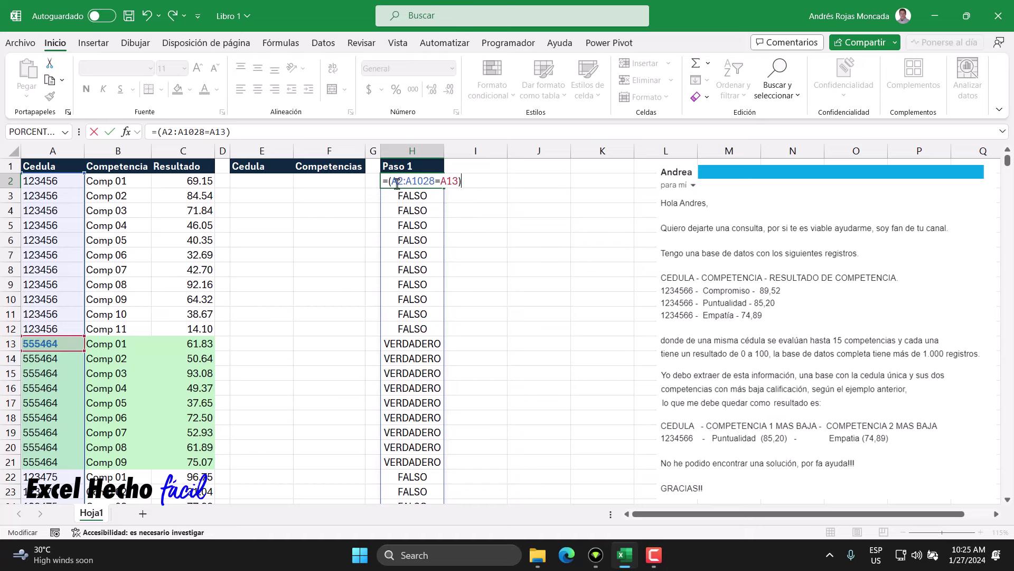
left_click(389, 181)
type("--")
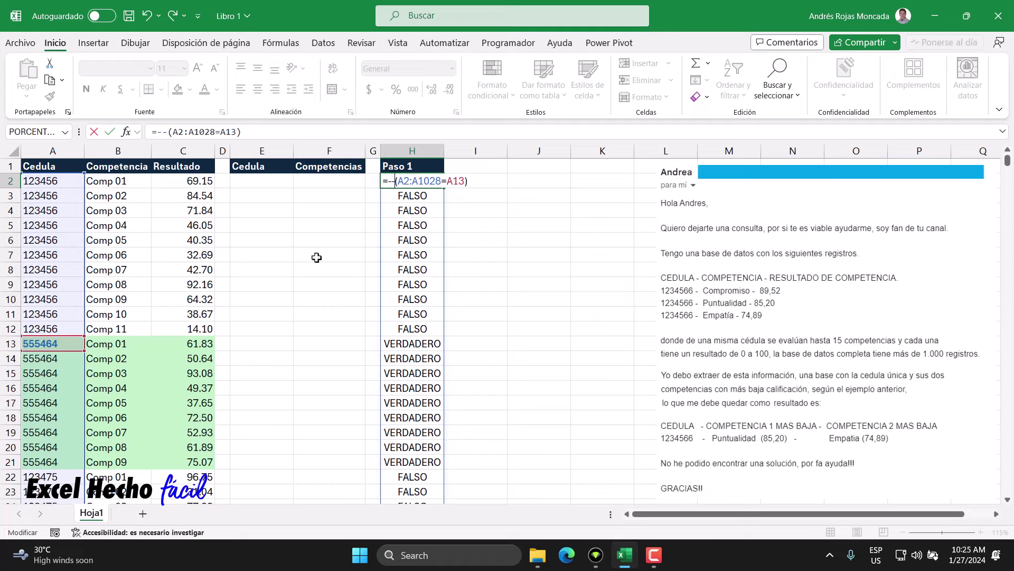
key("Return")
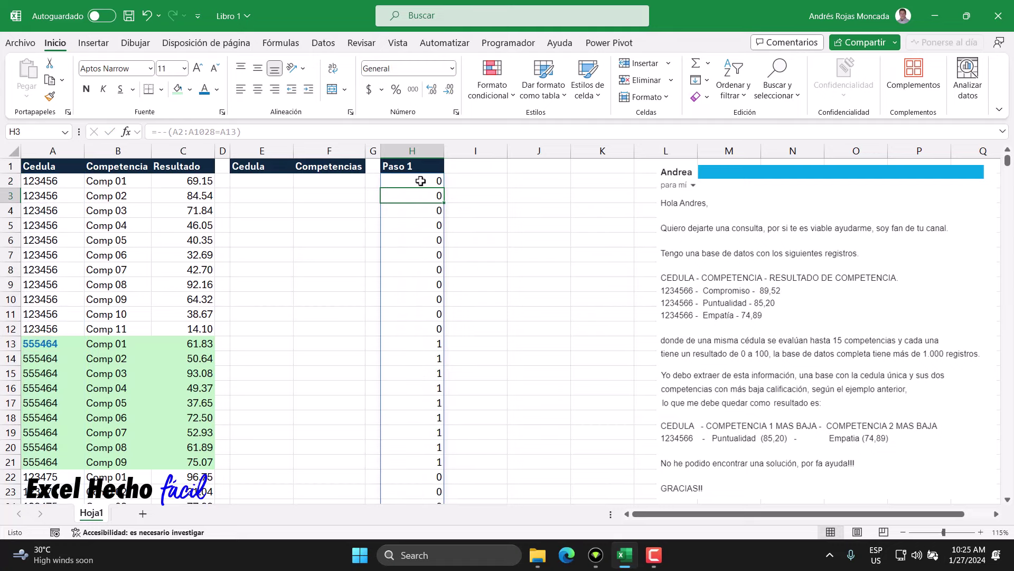
key("ctrl+z")
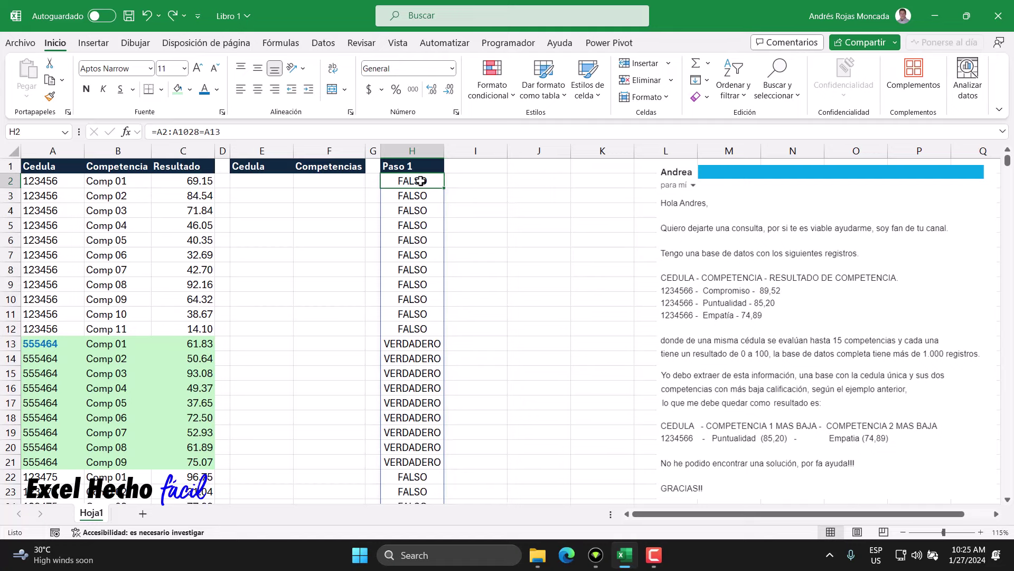
- Rewrite H2 as =(A2:A1028=A13)*1 and check the 0s in H2:H12 and 1s in H13:H21
double_click(420, 181)
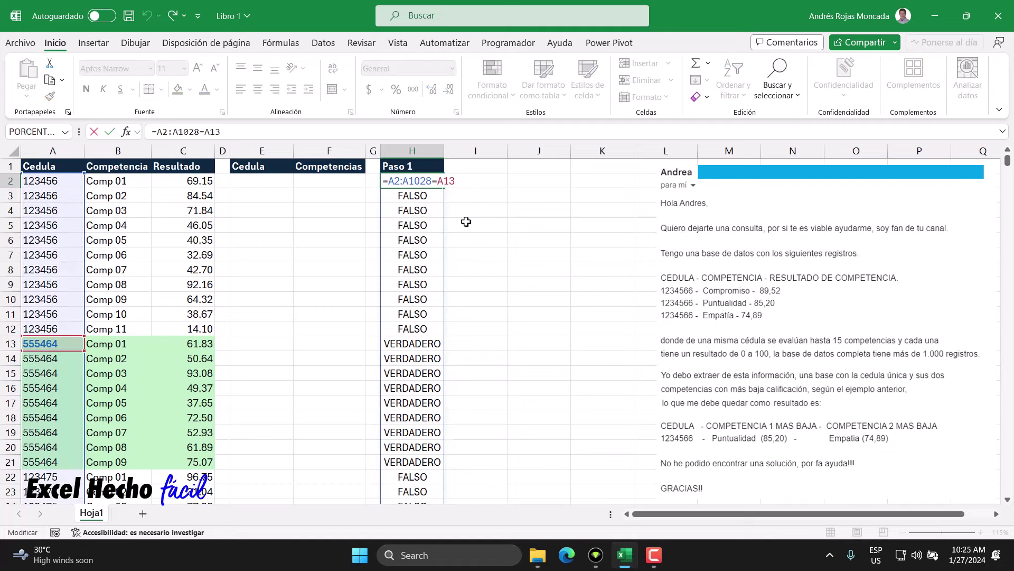
left_click(390, 180)
type("(")
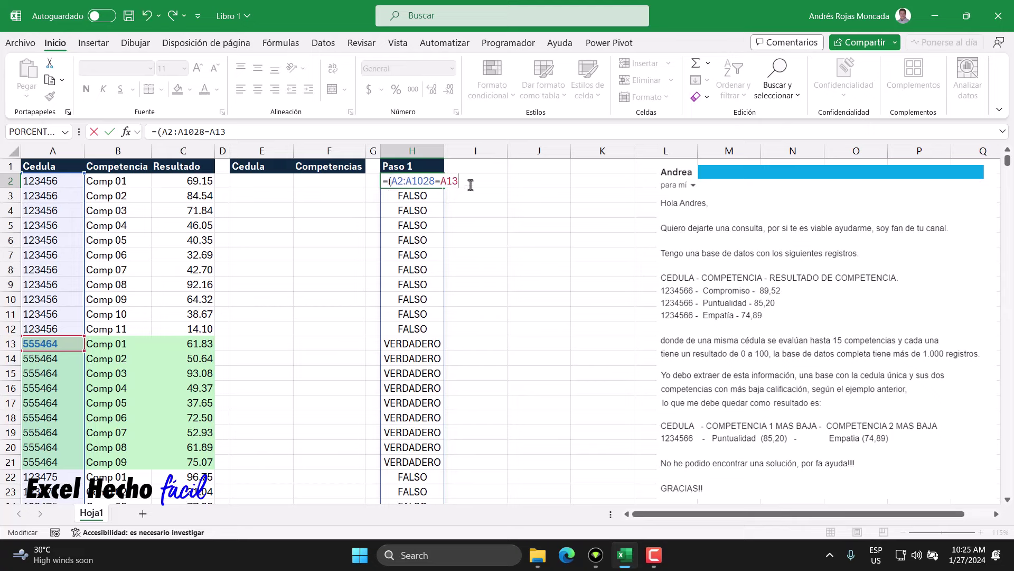
type(")*1")
key("Return")
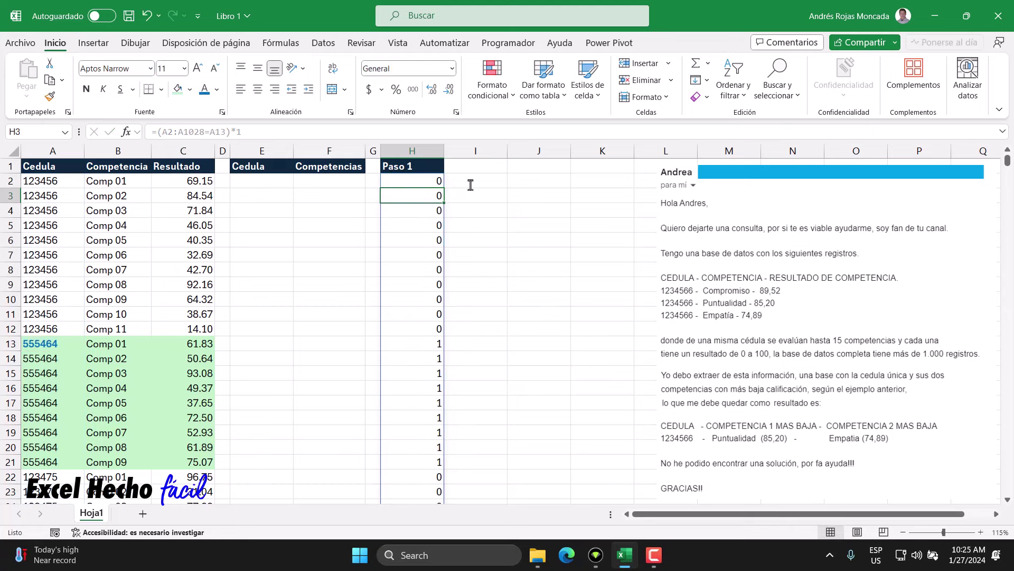
left_click_drag(437, 181, 437, 326)
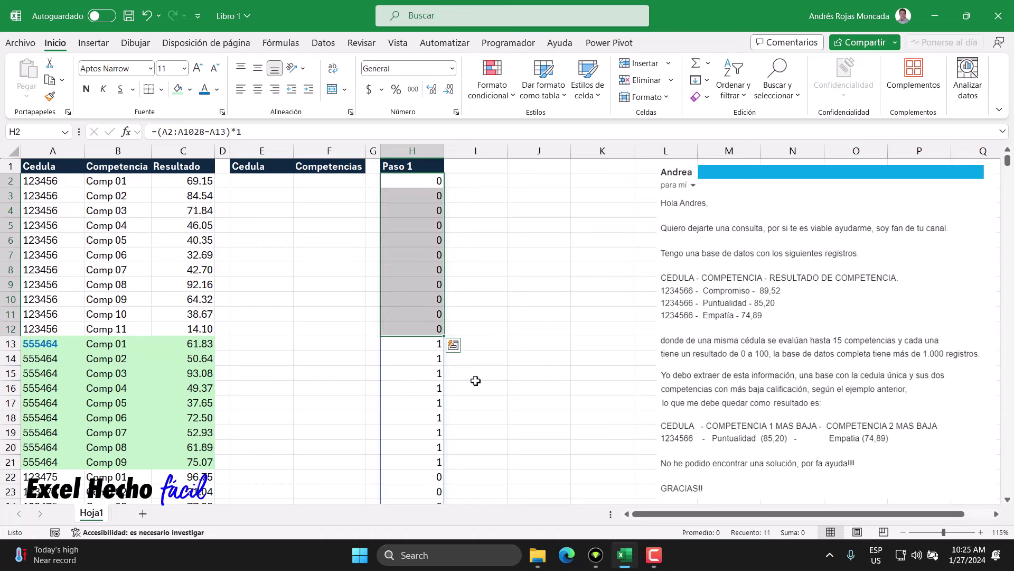
left_click_drag(427, 344, 414, 464)
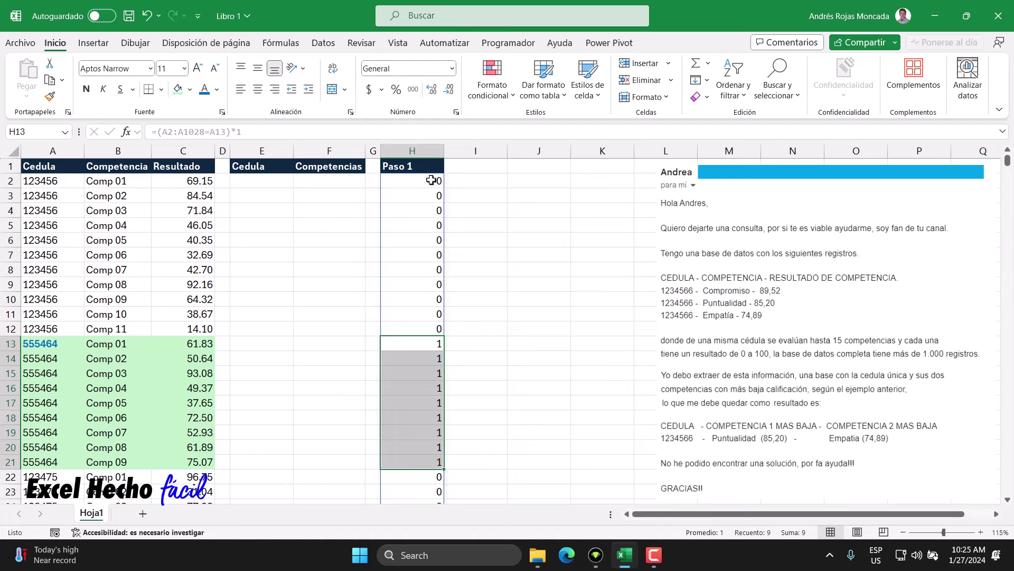
mouse_move(432, 182)
left_mouse_down()
mouse_move(418, 321)
mouse_move(426, 465)
left_mouse_up()
- Enter the heading 'Paso 2' in cell I1
left_click(477, 165)
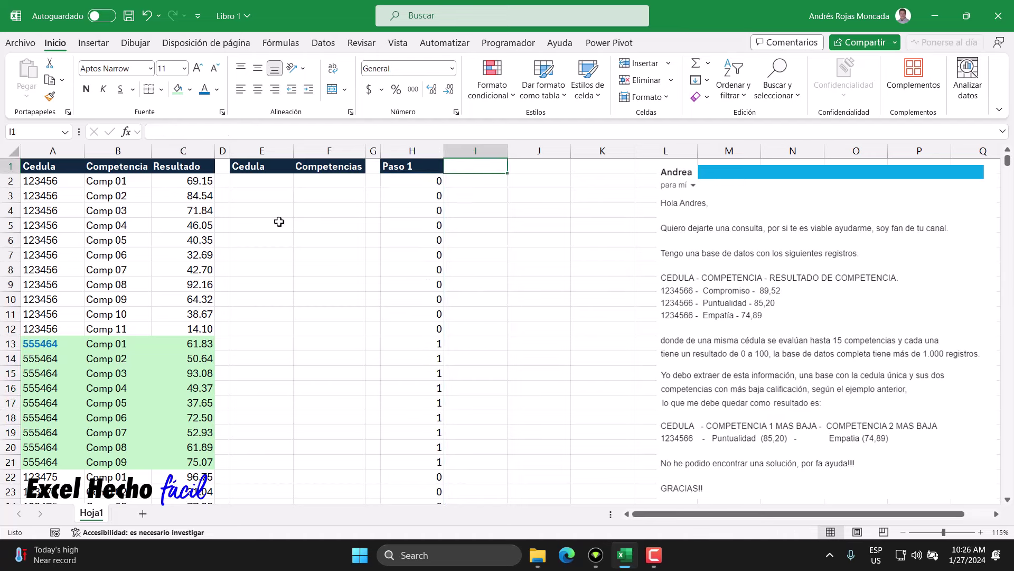
type("Pa")
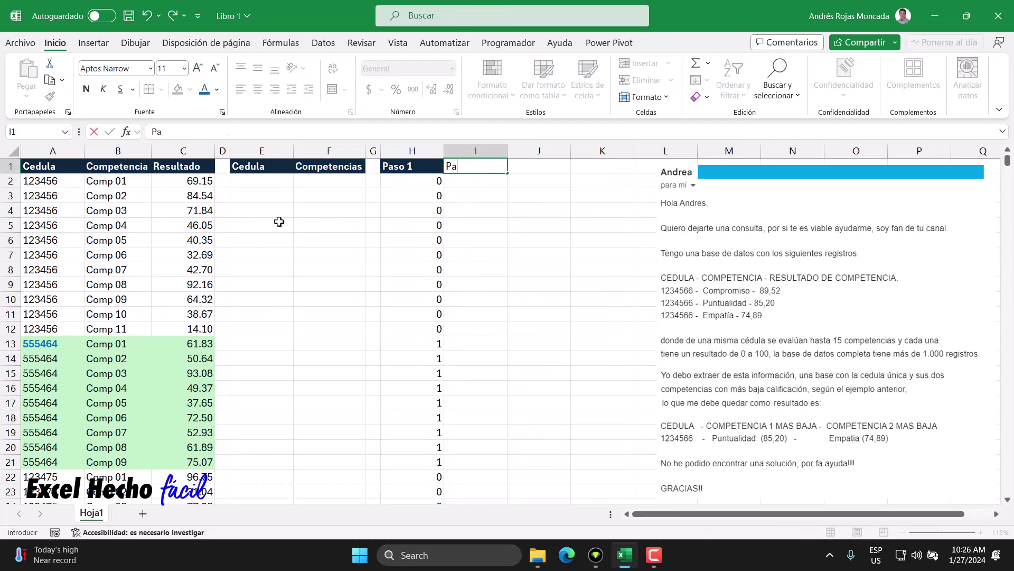
type("so 2")
key("Return")
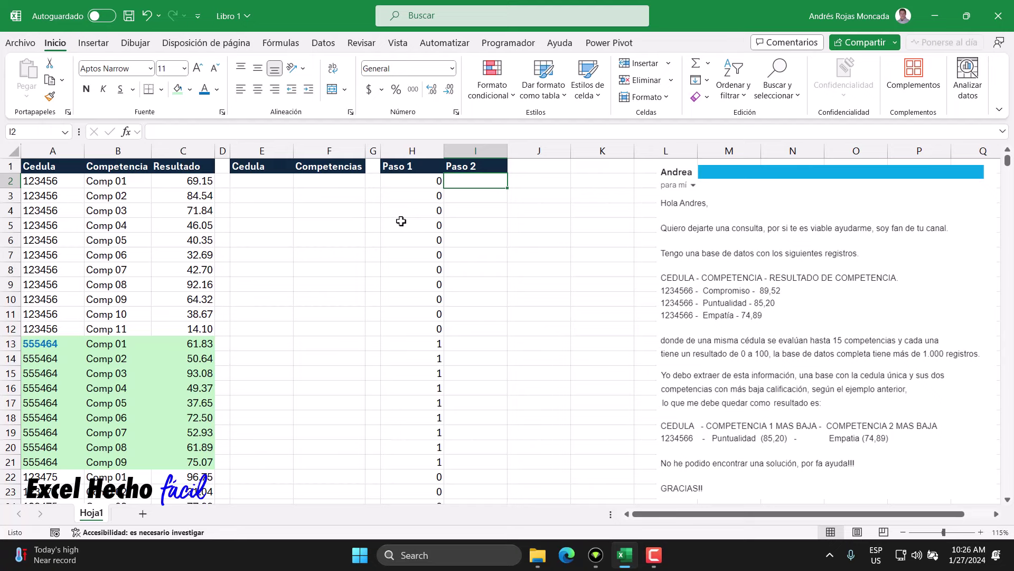
- Start =ORDENARPOR in I2 with range A2:C1028 and H2# as the sort key
type("=orde")
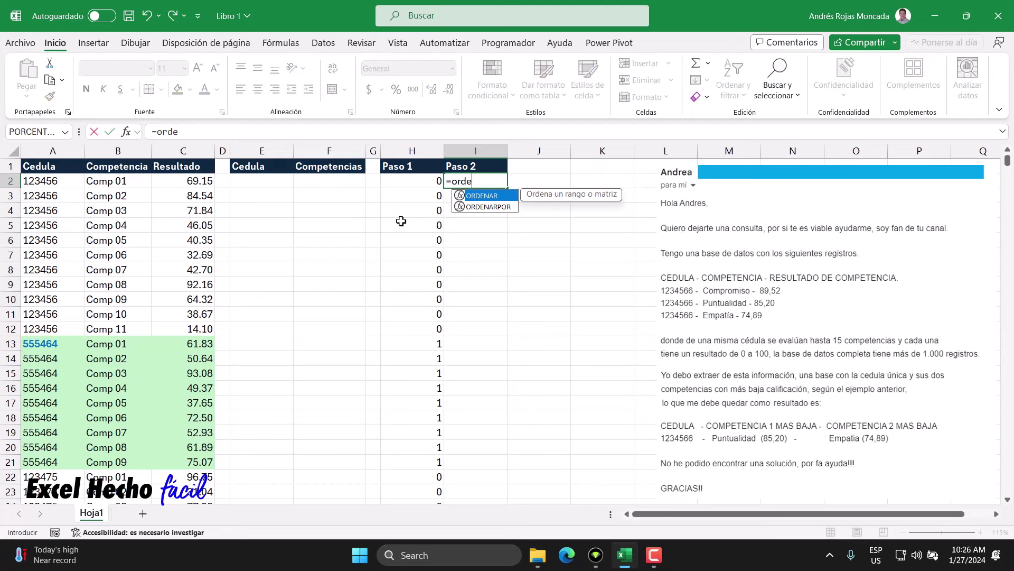
key("Down")
key("Tab")
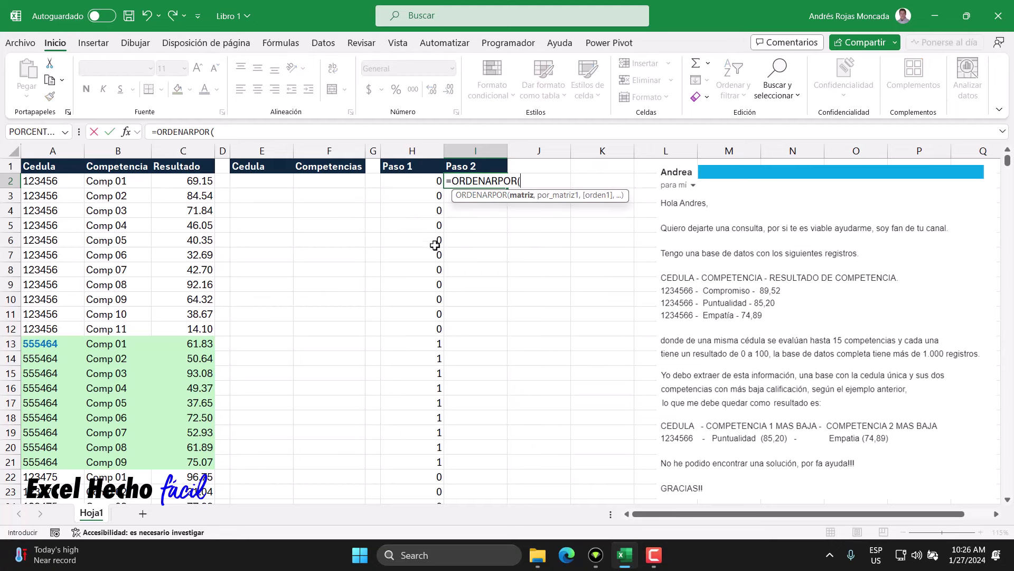
left_click(64, 181)
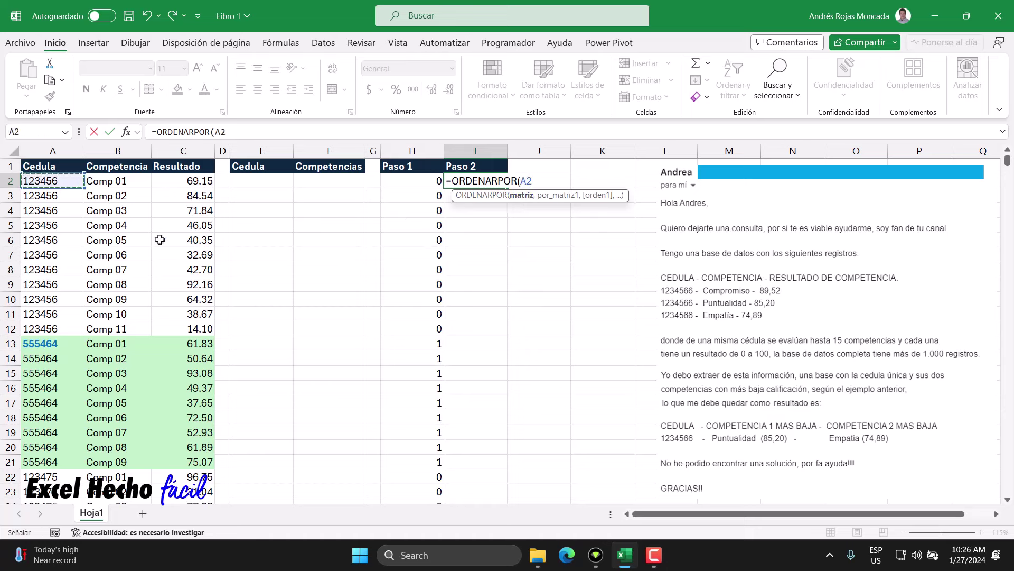
key("ctrl+shift+Right")
key("ctrl+shift+Down")
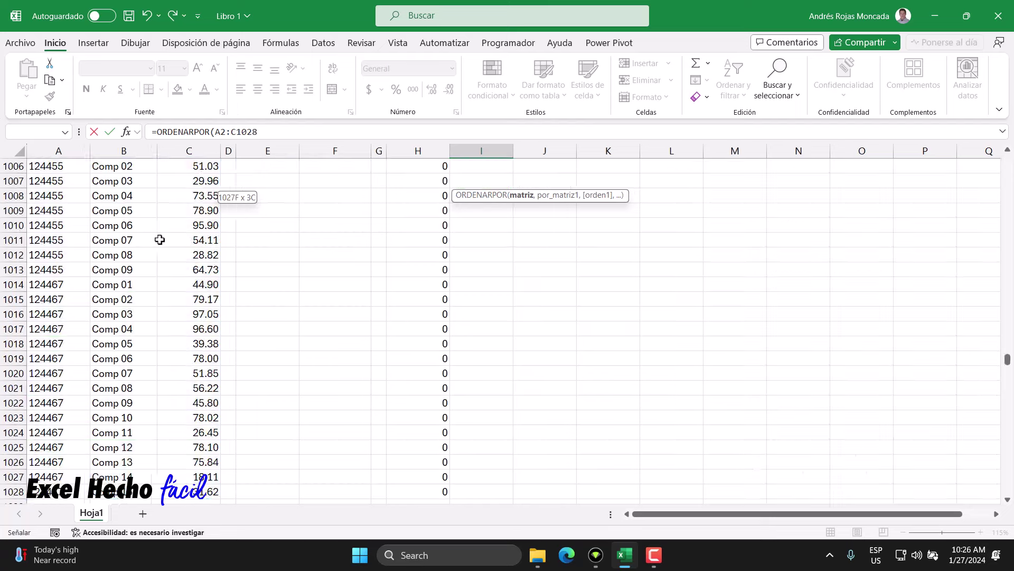
key("ctrl+BackSpace")
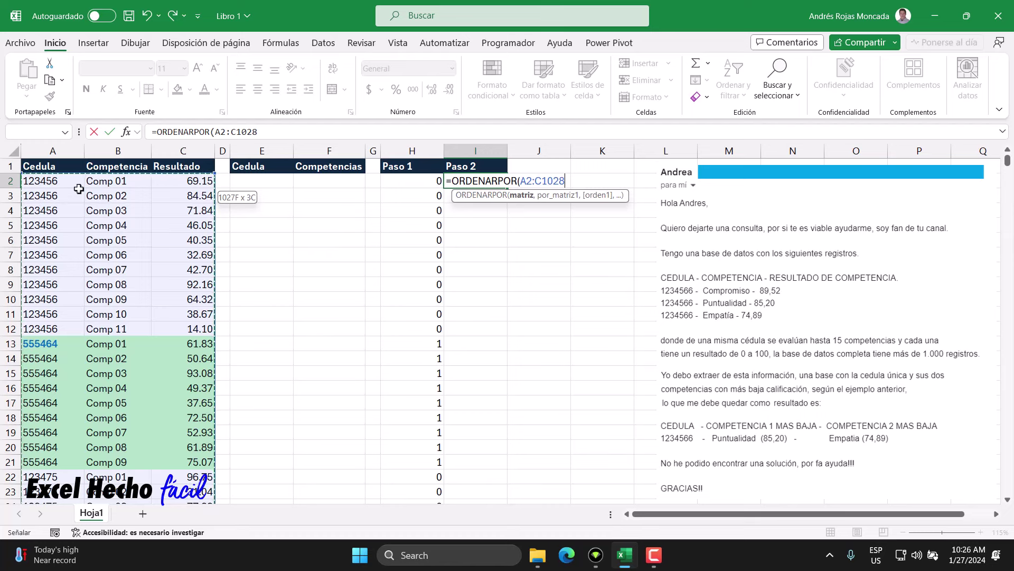
type(",")
left_click(387, 180)
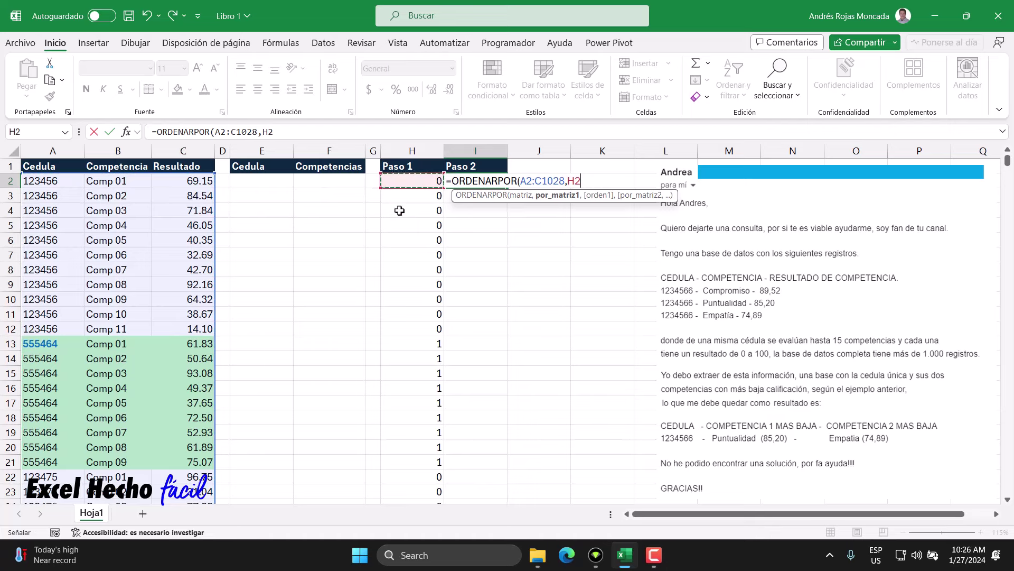
type("#")
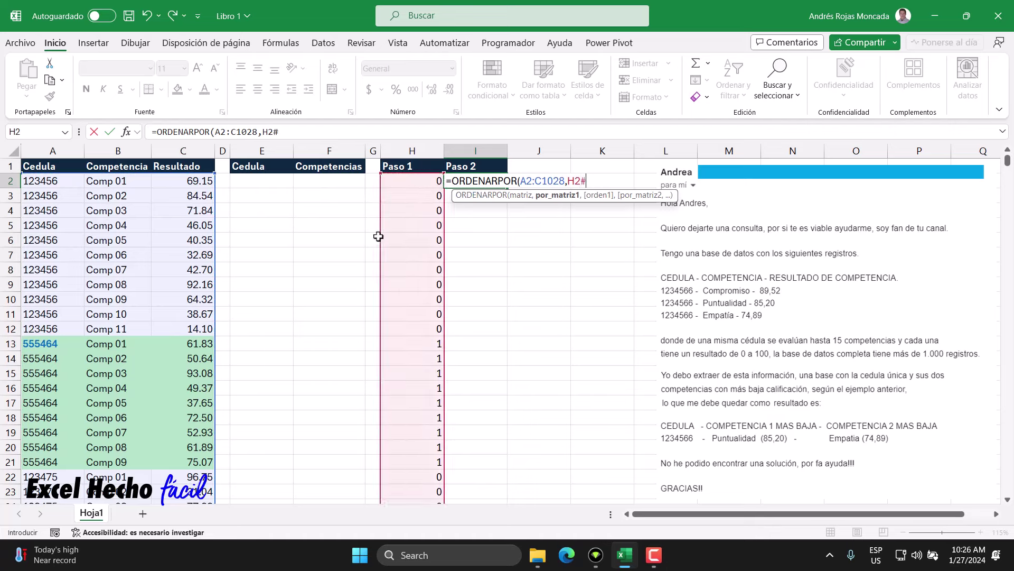
type(",")
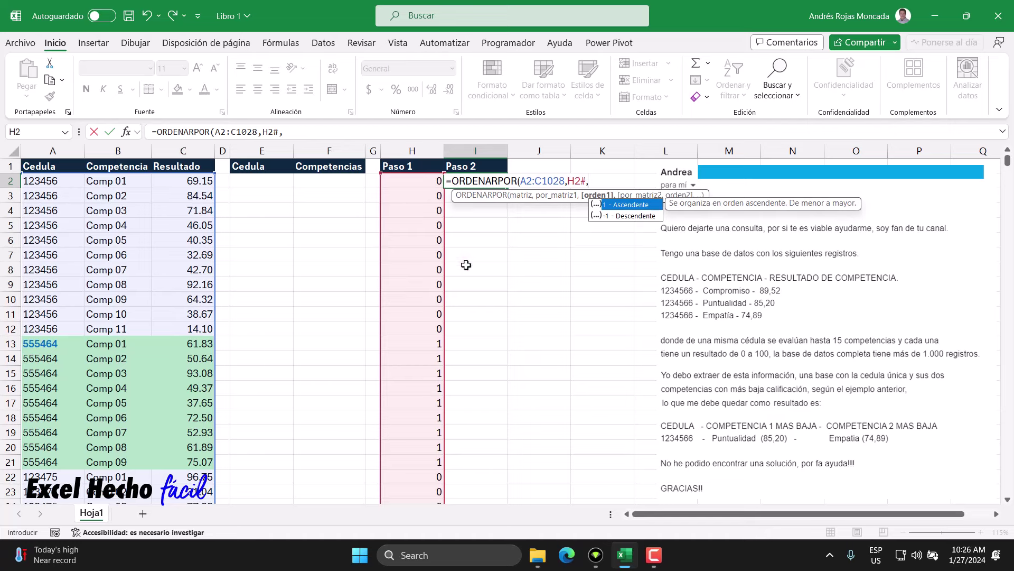
- Choose -1 Descendente as the sort order and close the formula to spill the sorted table
left_click(629, 215)
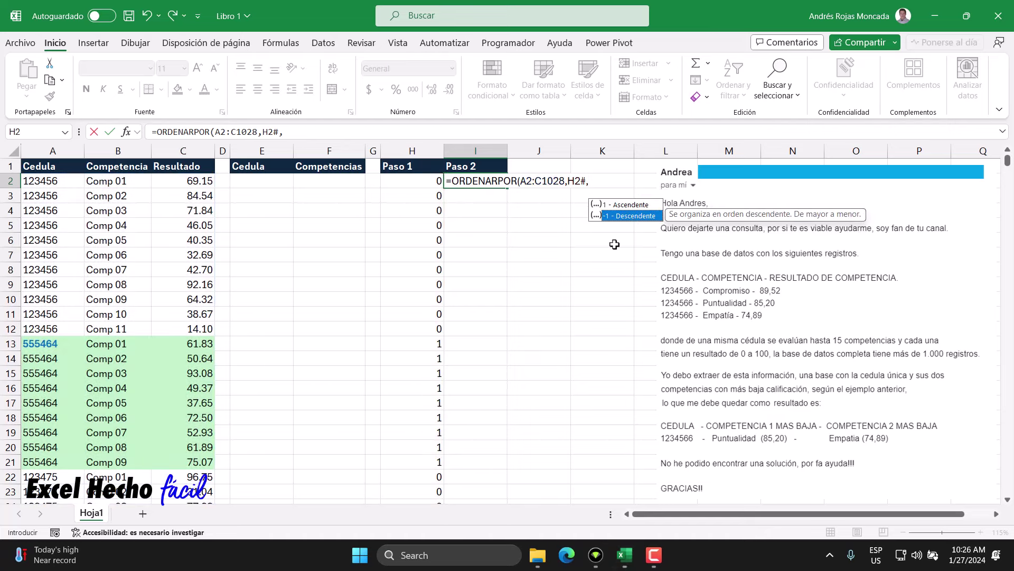
left_click(626, 204)
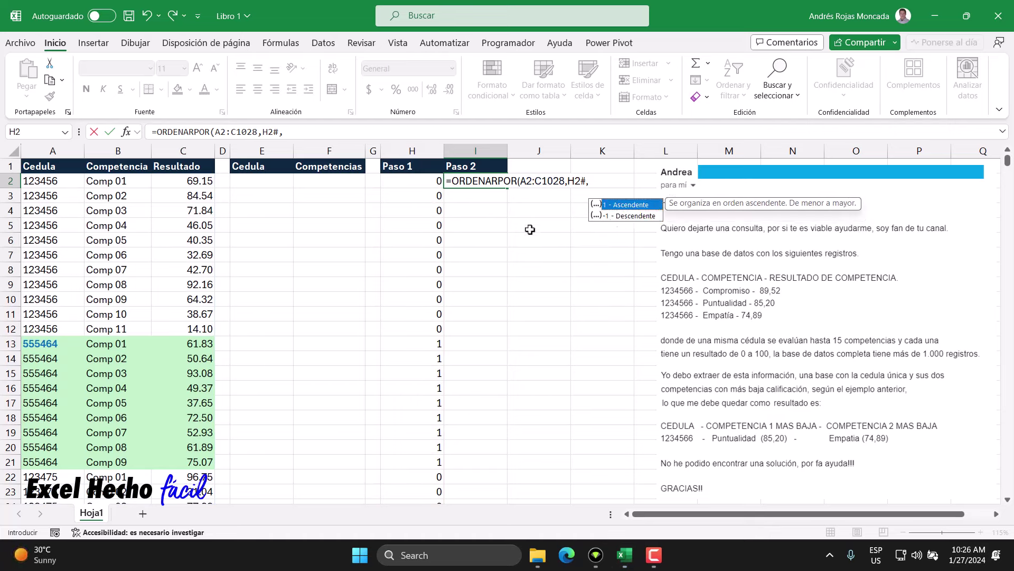
left_click(621, 216)
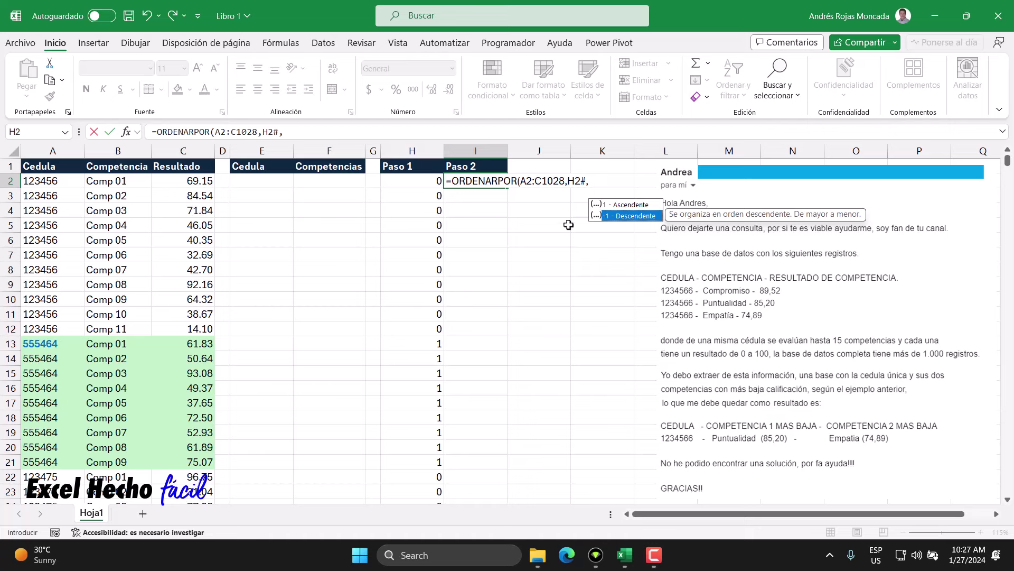
double_click(639, 217)
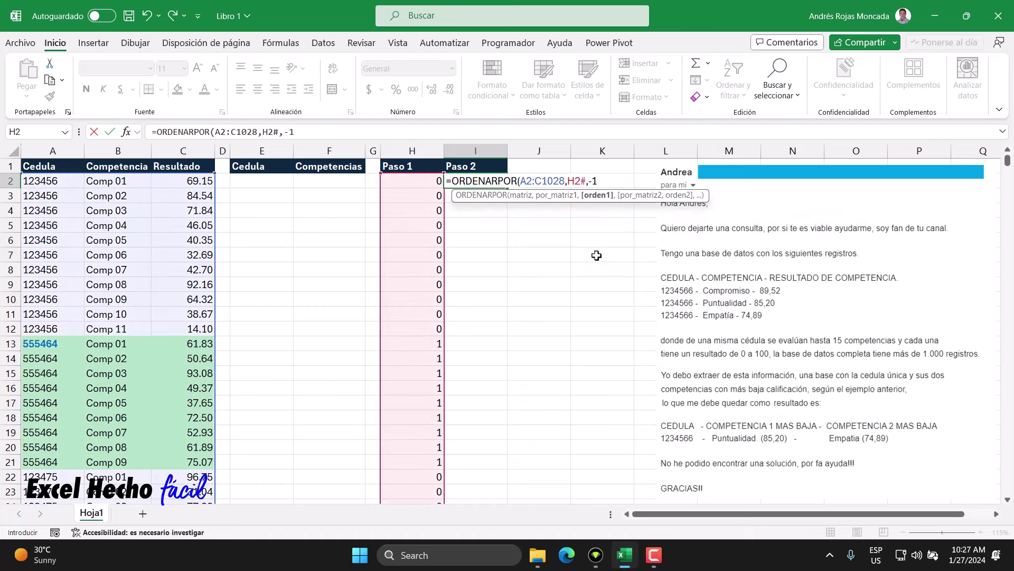
type(")")
key("Return")
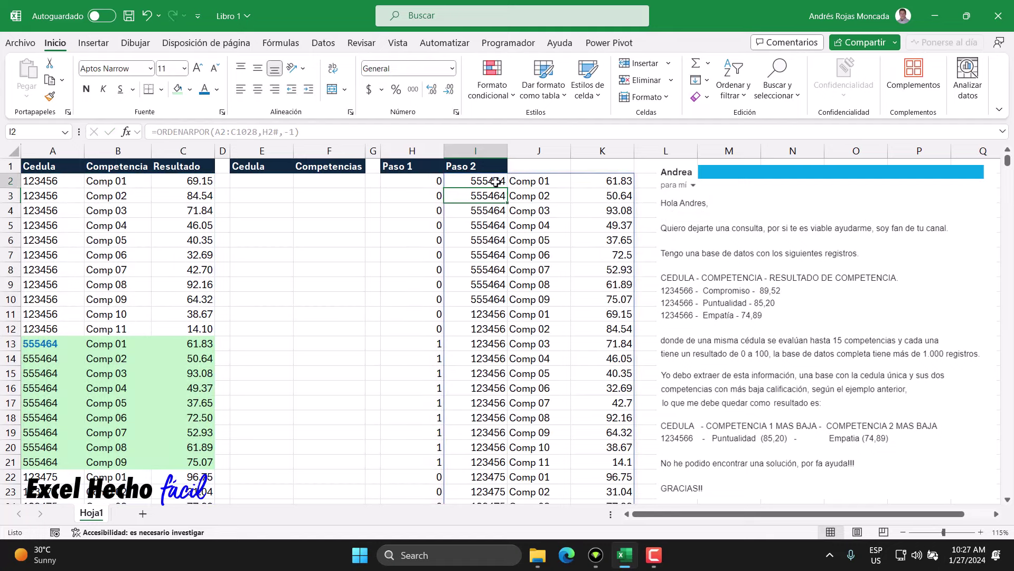
left_click_drag(497, 181, 606, 299)
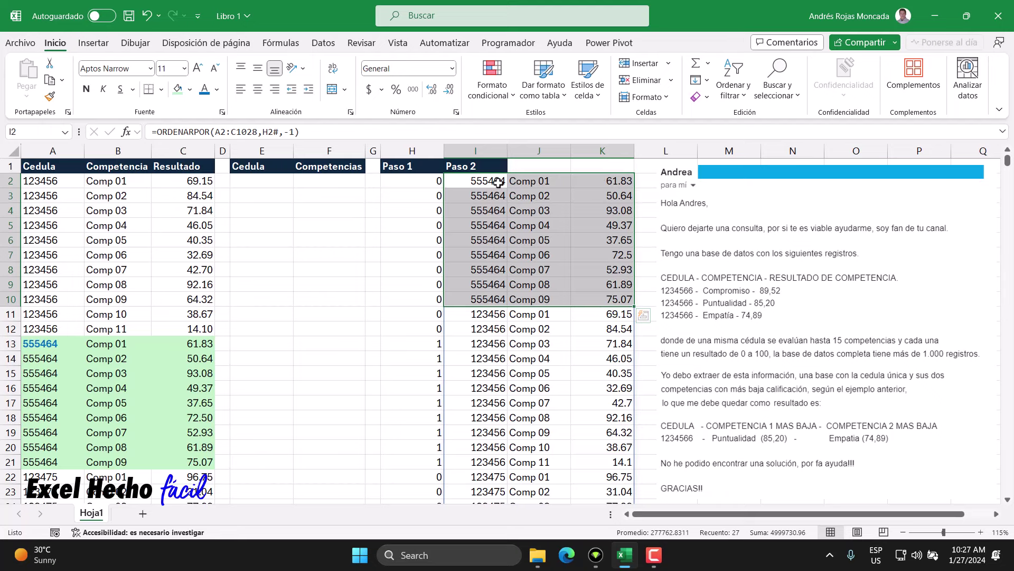
mouse_move(493, 181)
left_mouse_down()
mouse_move(623, 181)
mouse_move(598, 187)
left_mouse_up()
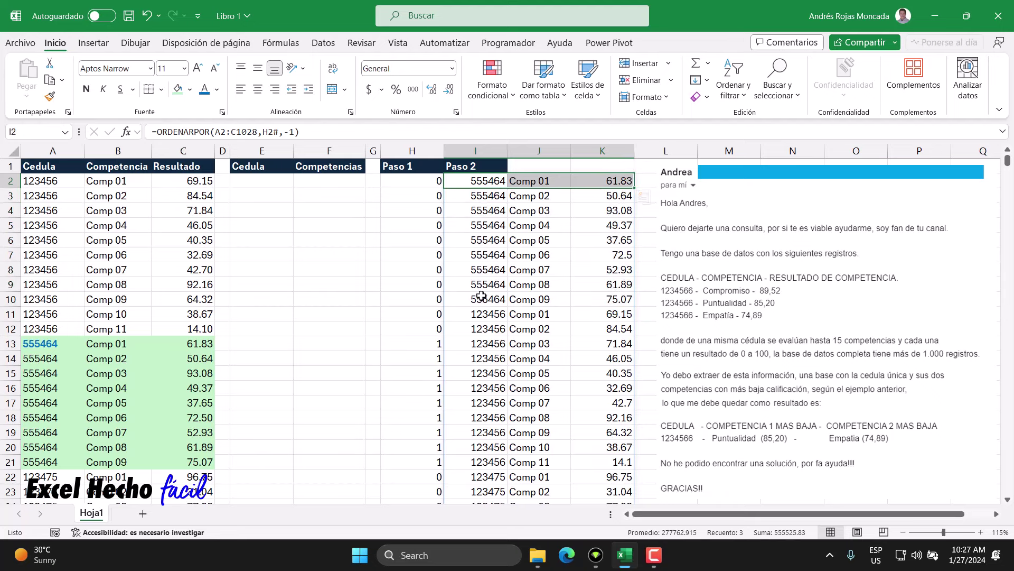
left_click_drag(482, 299, 605, 306)
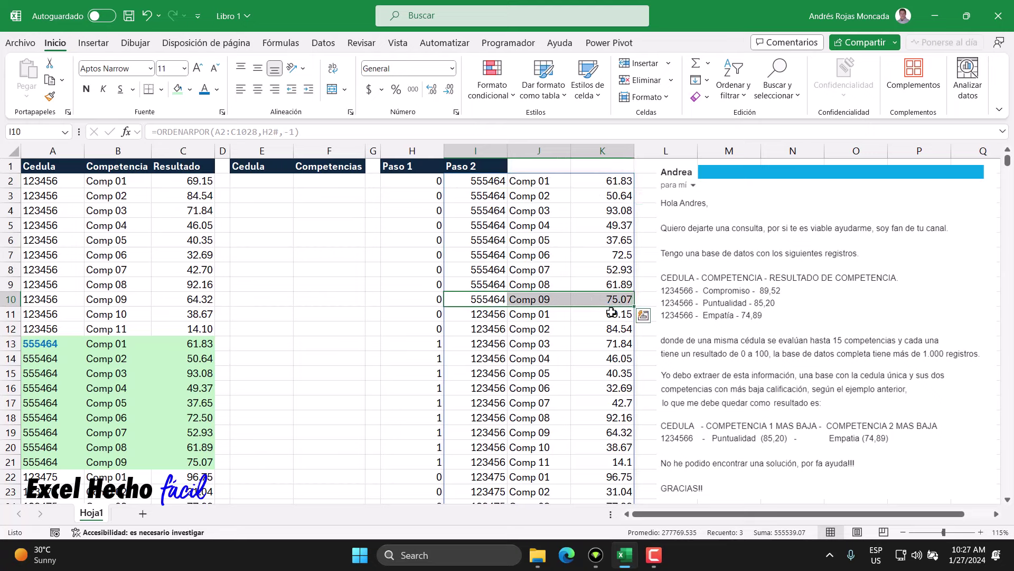
left_click(192, 342)
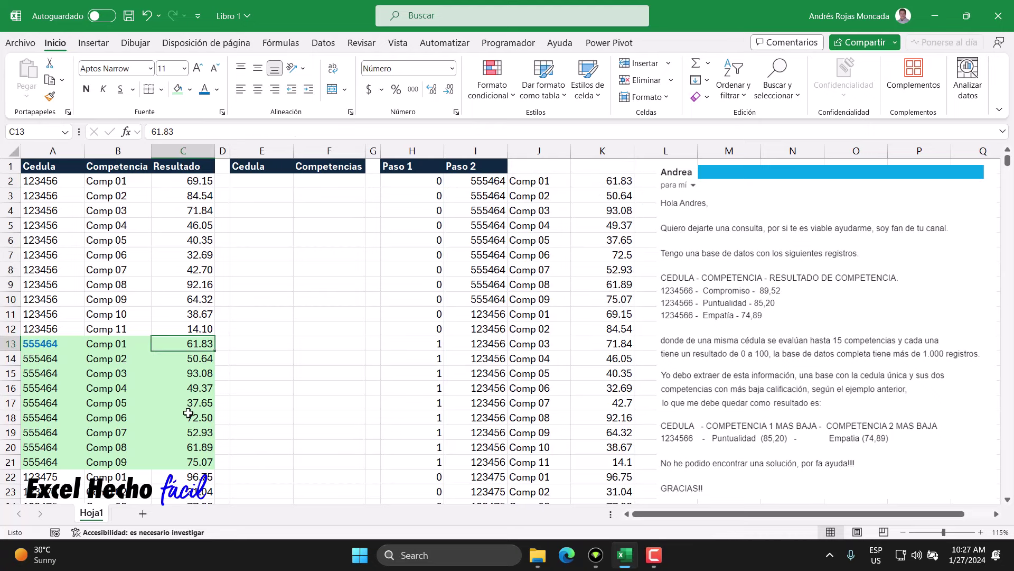
left_click(182, 462)
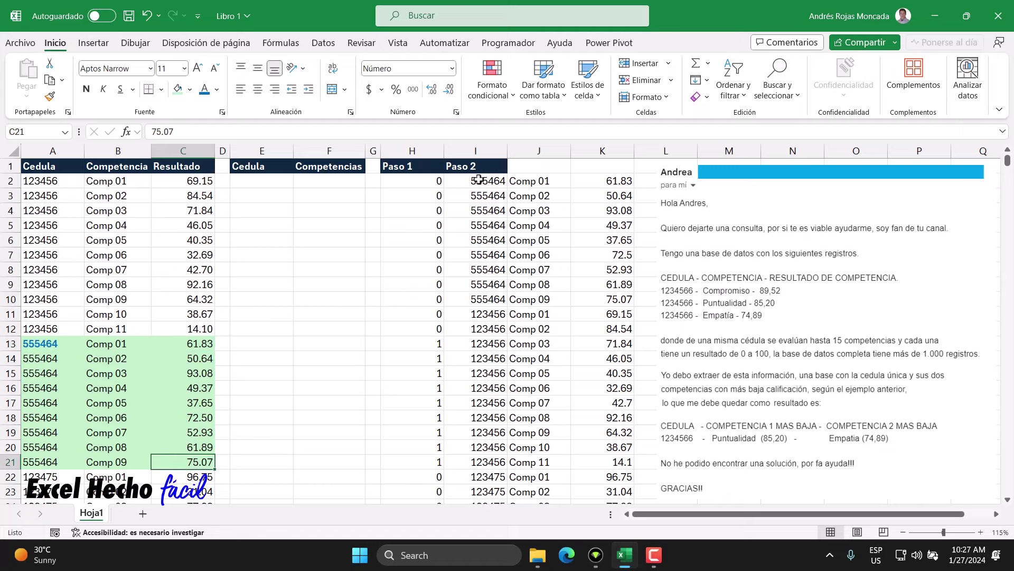
left_click_drag(478, 181, 579, 332)
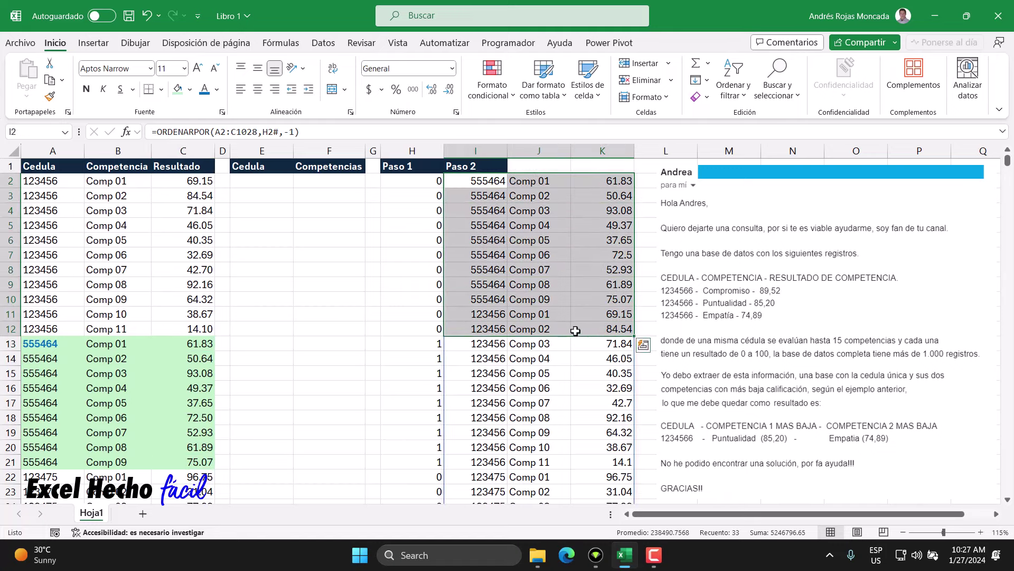
- Add Resultado C2:C1028 as a second sort key in the I2 ORDENARPOR formula
left_click(481, 179)
key("F2")
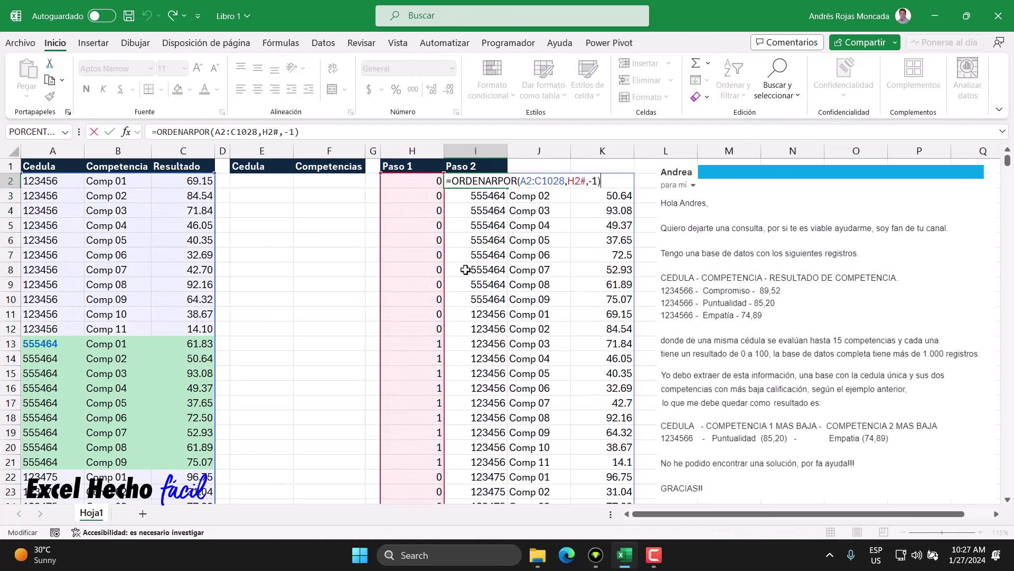
key("BackSpace")
type(",")
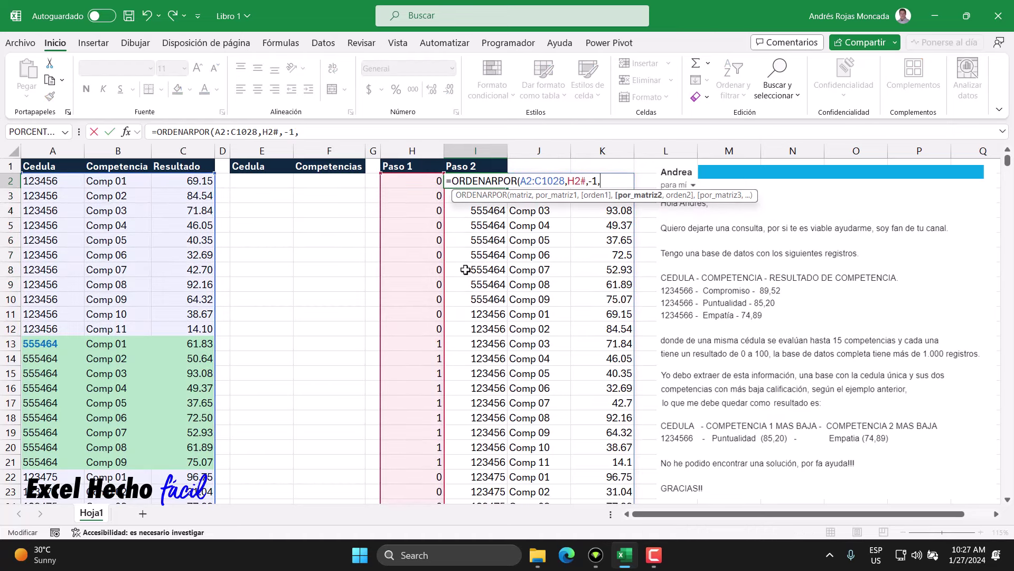
left_click(180, 183)
key("ctrl+shift+Down")
key("ctrl+BackSpace")
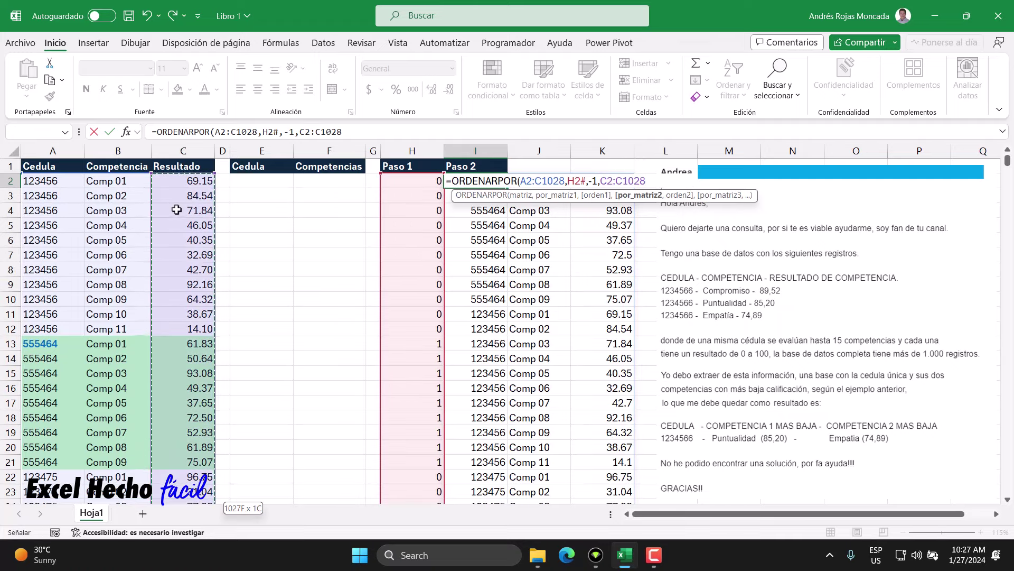
left_click_drag(747, 194, 736, 249)
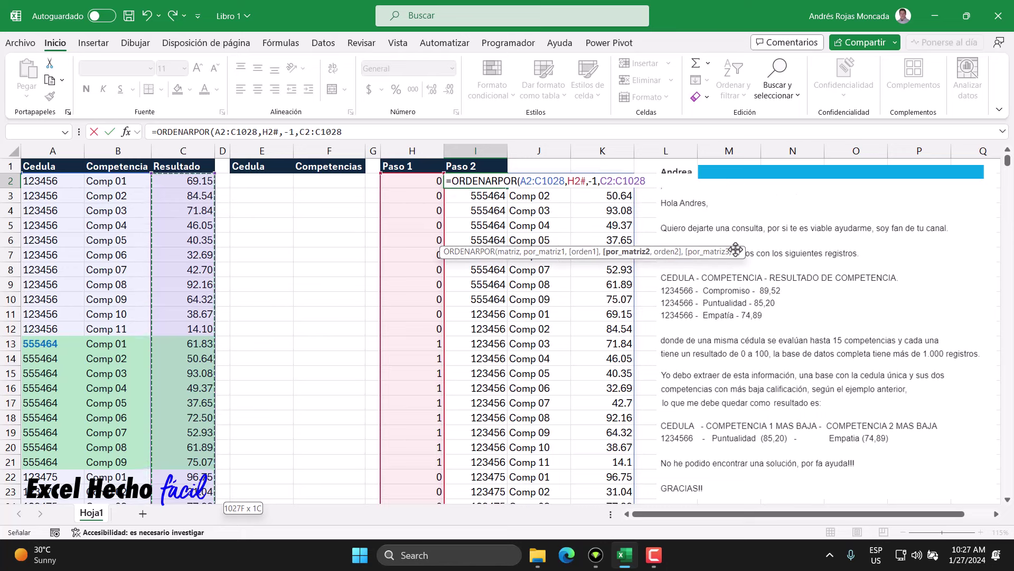
- Close the formula and check that Comp 05 at 37.65 now tops the results
type(",1")
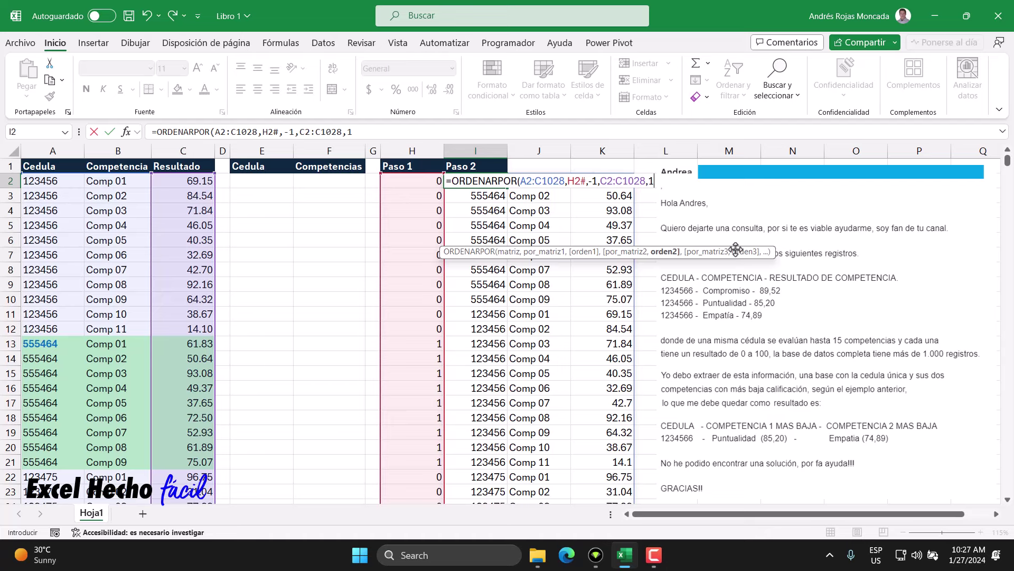
type(")")
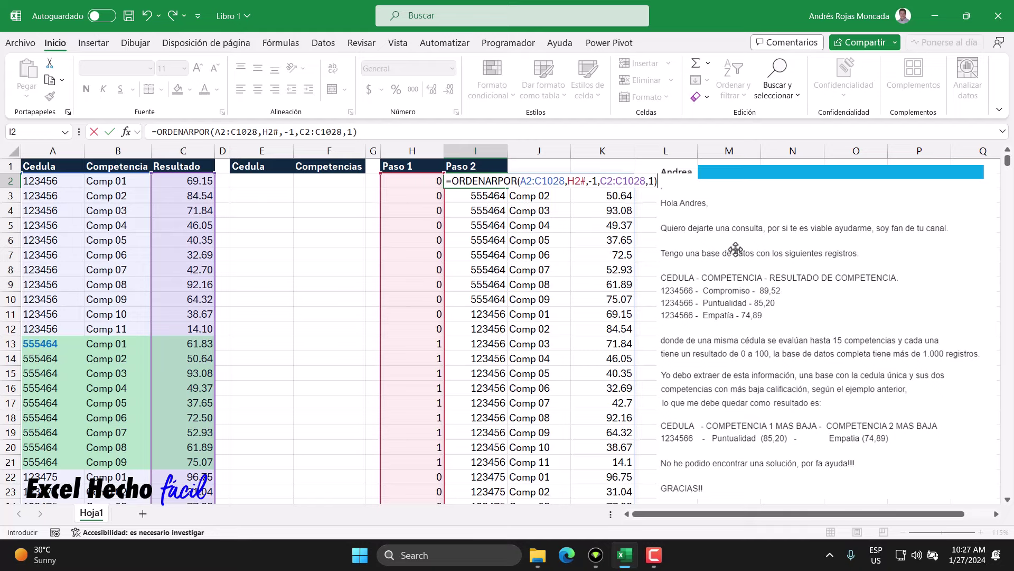
key("Return")
mouse_move(476, 180)
left_mouse_down()
mouse_move(620, 286)
mouse_move(619, 300)
left_mouse_up()
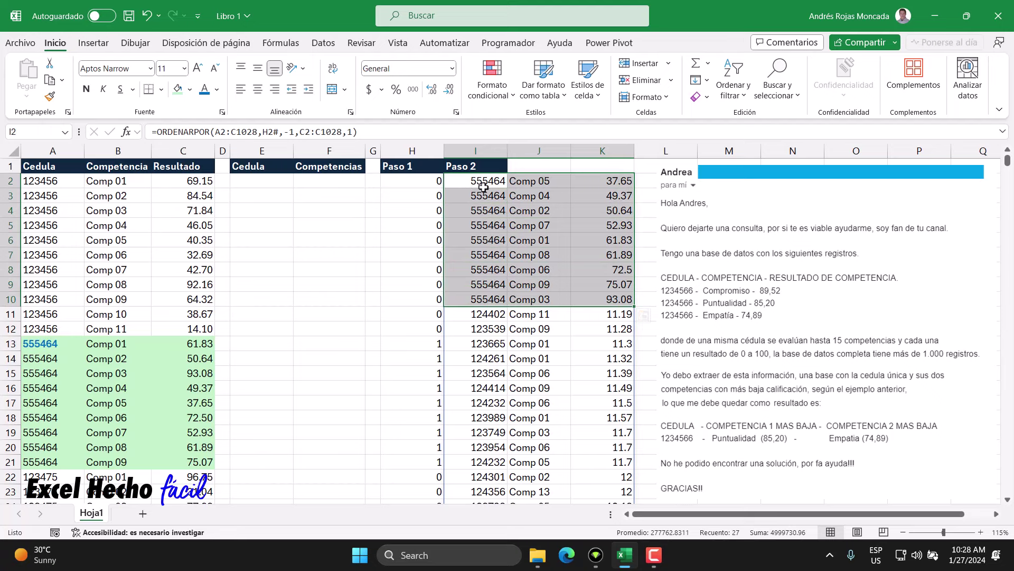
- Review the nine sorted 555464 rows in the Paso 2 spill and their two lowest-scoring rows
left_click_drag(487, 183, 486, 299)
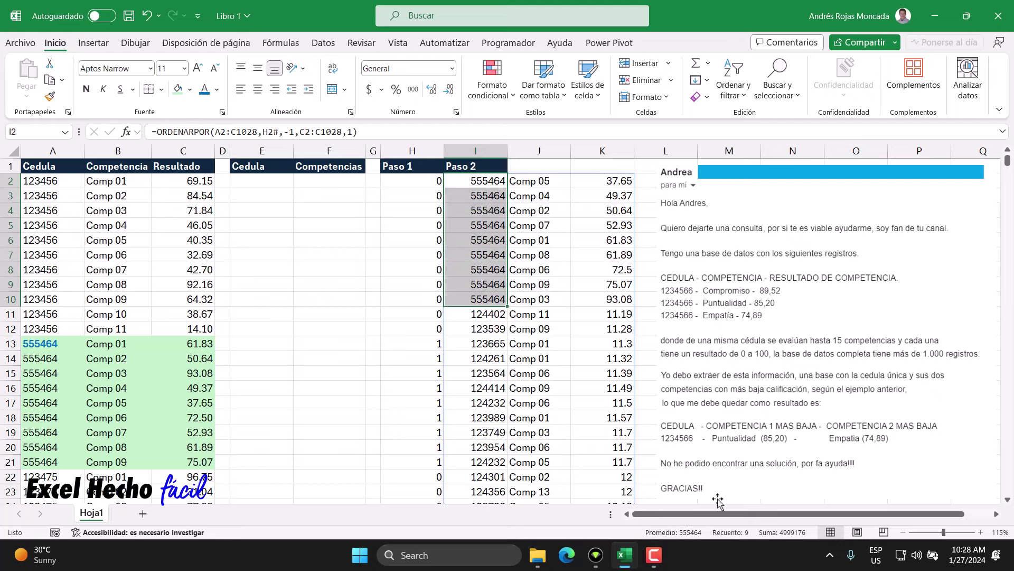
left_click_drag(534, 181, 534, 297)
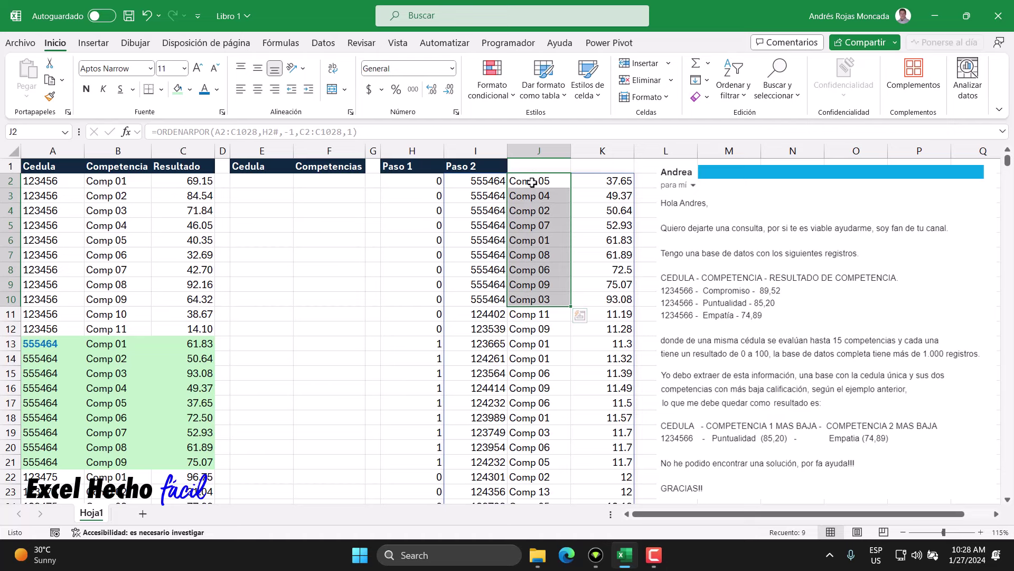
left_click_drag(592, 181, 595, 296)
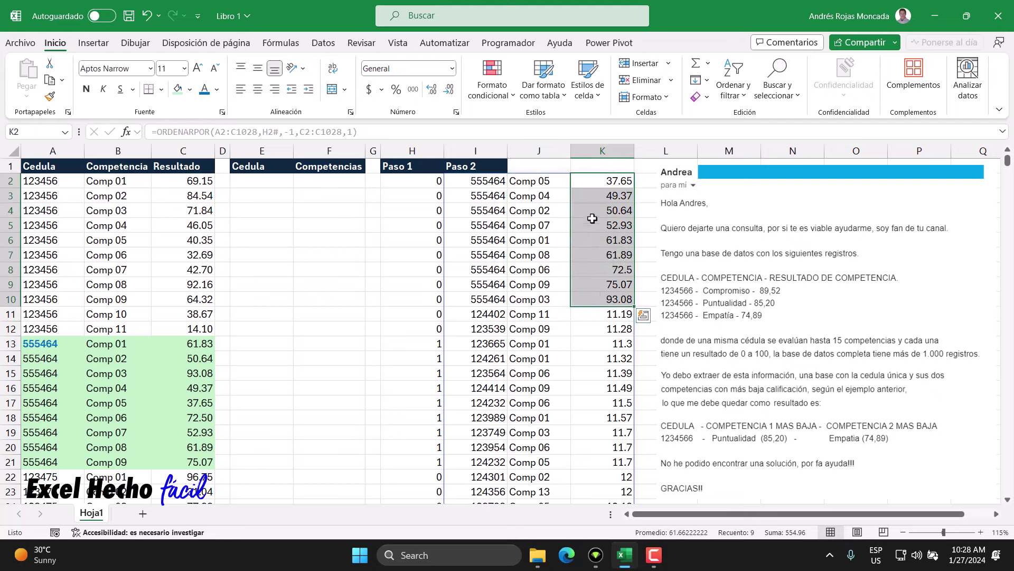
left_click_drag(507, 180, 626, 198)
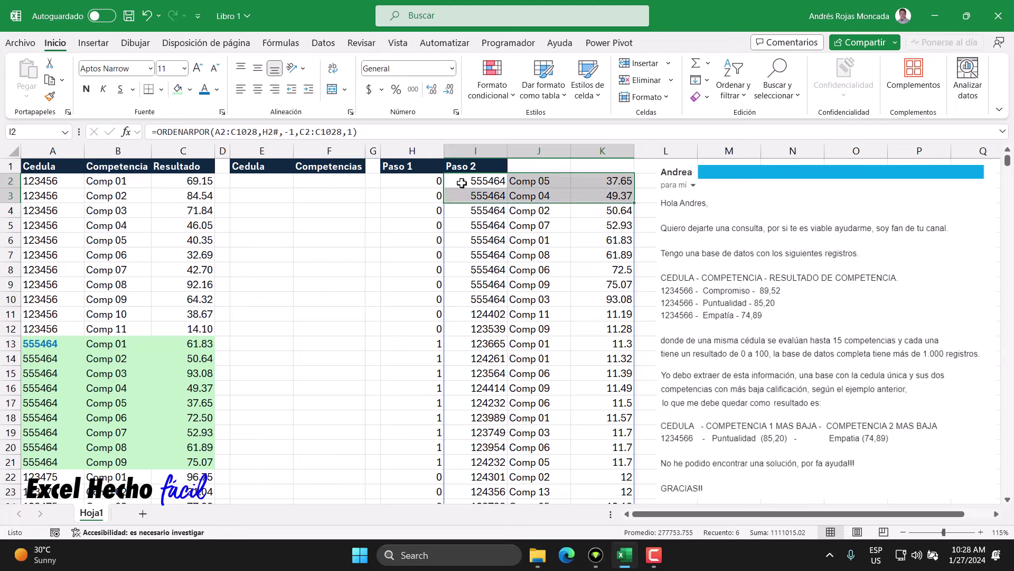
left_click_drag(478, 183, 624, 181)
left_click_drag(478, 196, 607, 196)
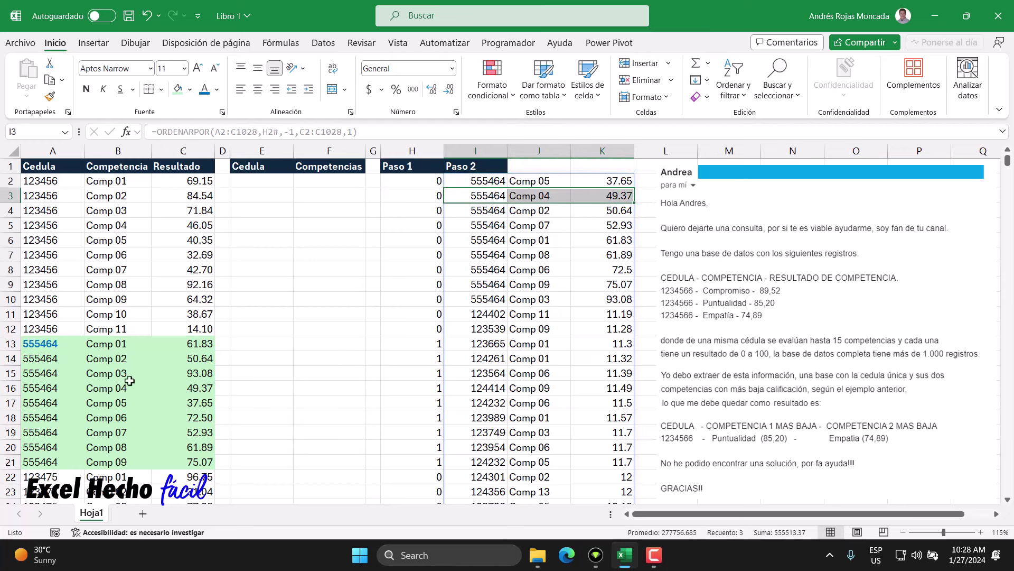
- Compare the original 37.65 and 49.37 scores in C13:C21, then reopen I2's Paso 2 formula
left_click_drag(196, 346, 207, 465)
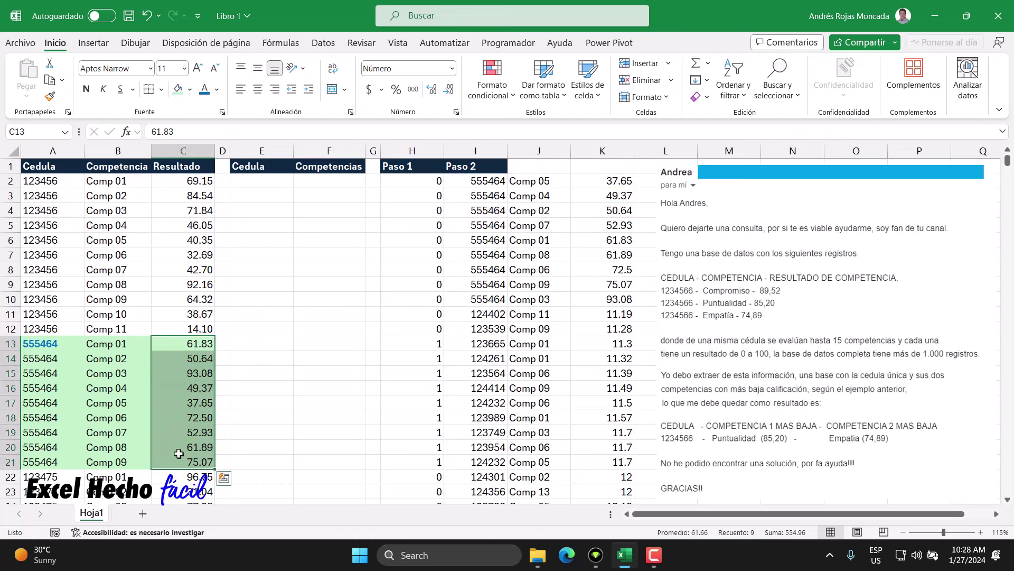
left_click(177, 403)
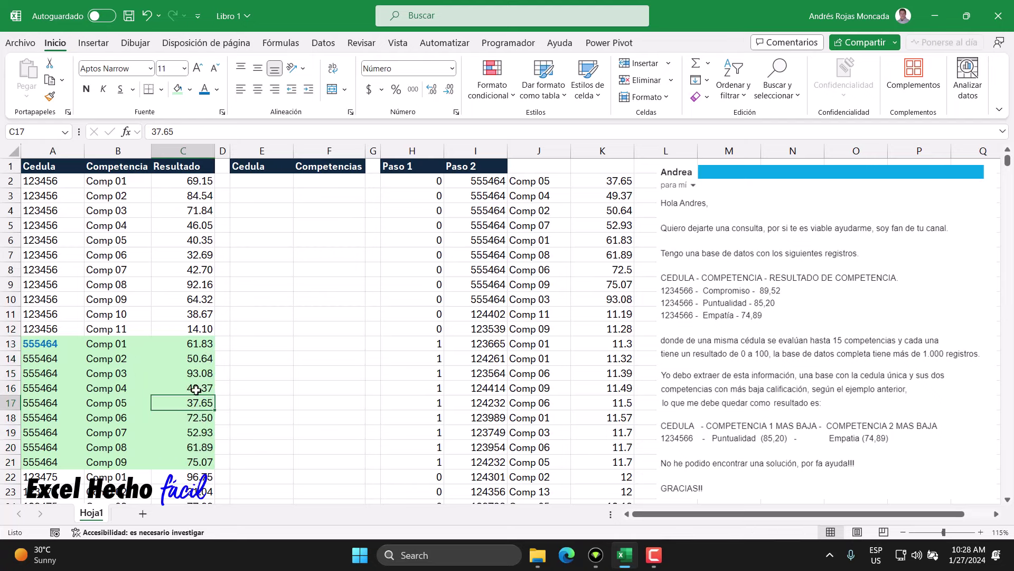
key("Up")
key("Up")
key("Up")
key("Up")
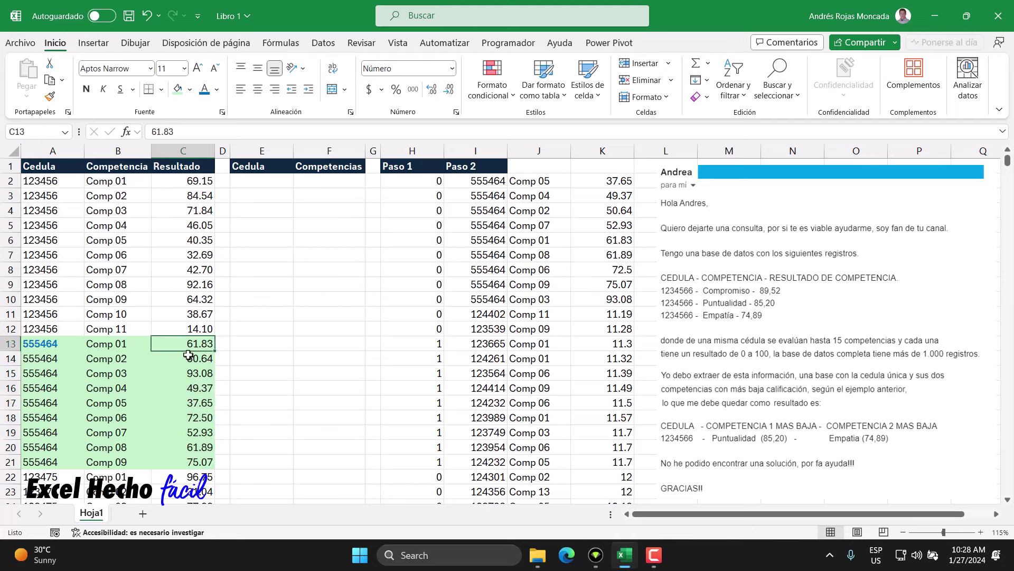
left_click_drag(189, 388, 188, 404)
left_click(183, 405)
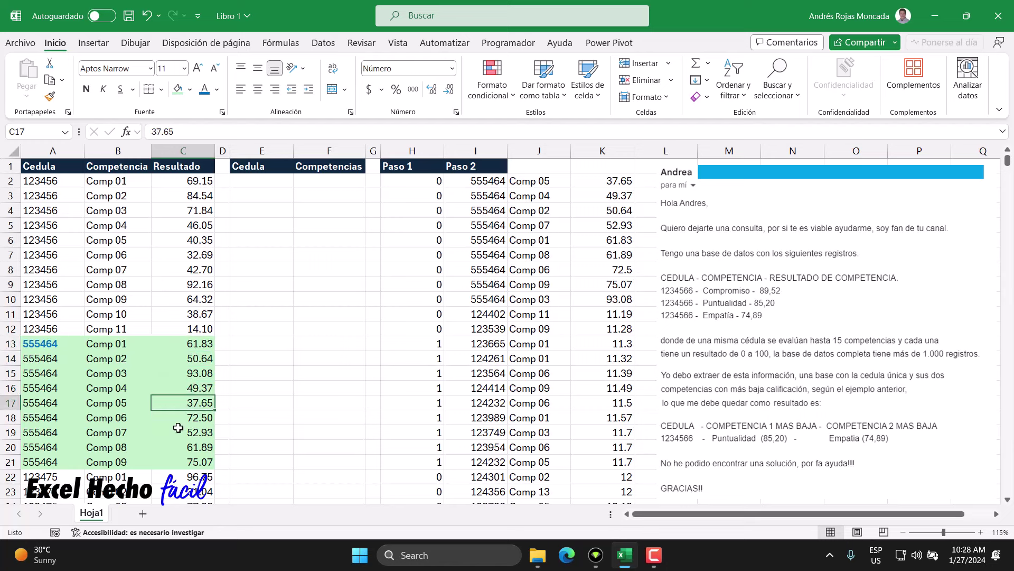
left_click(182, 390)
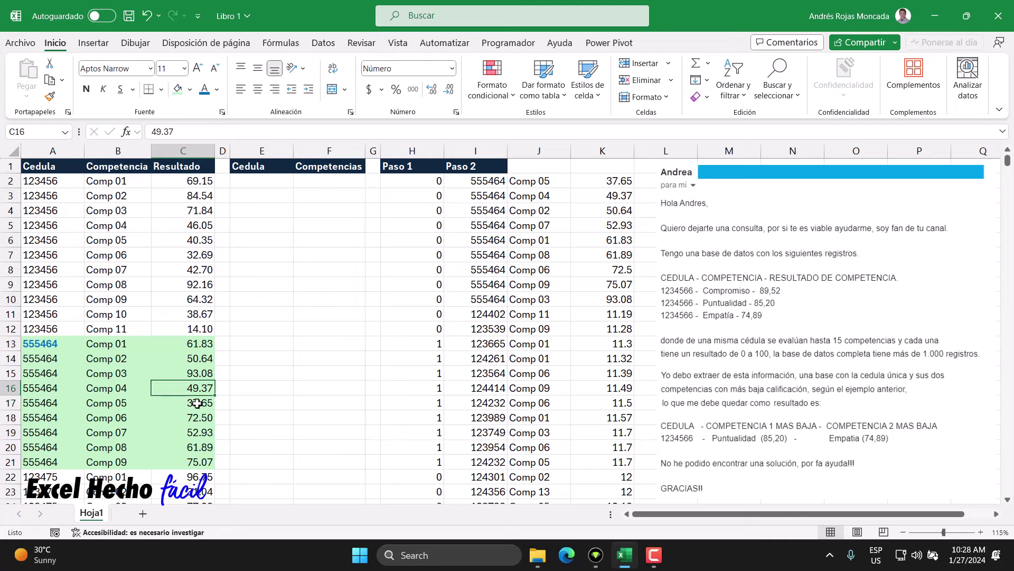
left_click(495, 179)
key("F2")
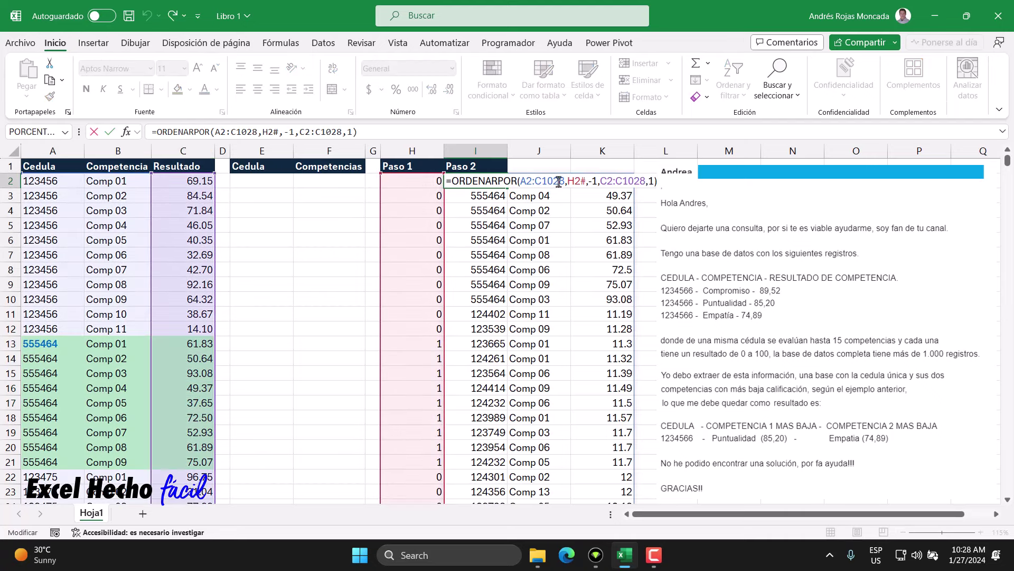
- Change the Paso 2 source range from A2:C1028 to B2:C1028 so only competencies and scores spill
left_click_drag(564, 181, 523, 182)
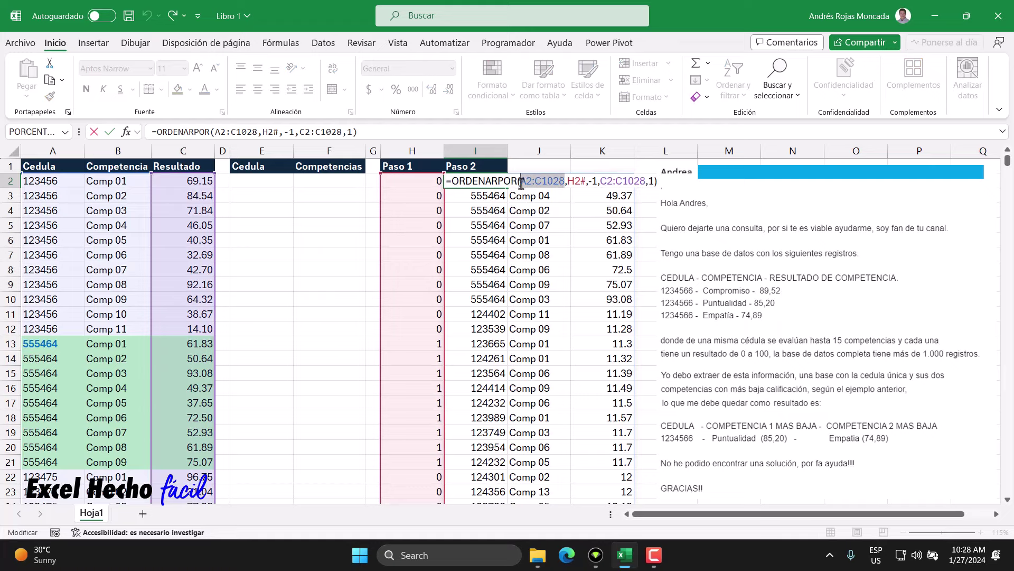
left_click(58, 181)
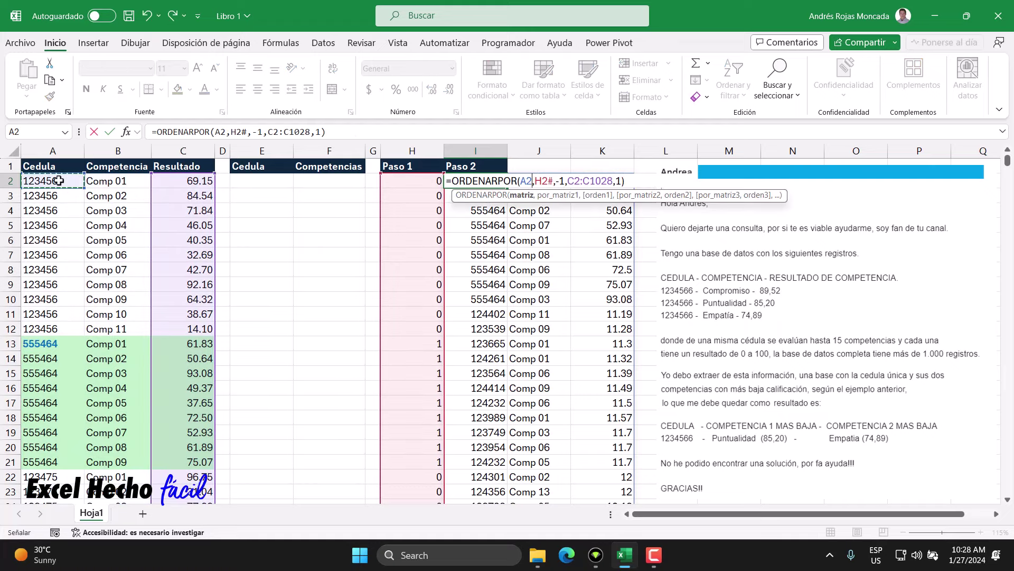
key("Right")
key("shift+Right")
key("ctrl+shift+Down")
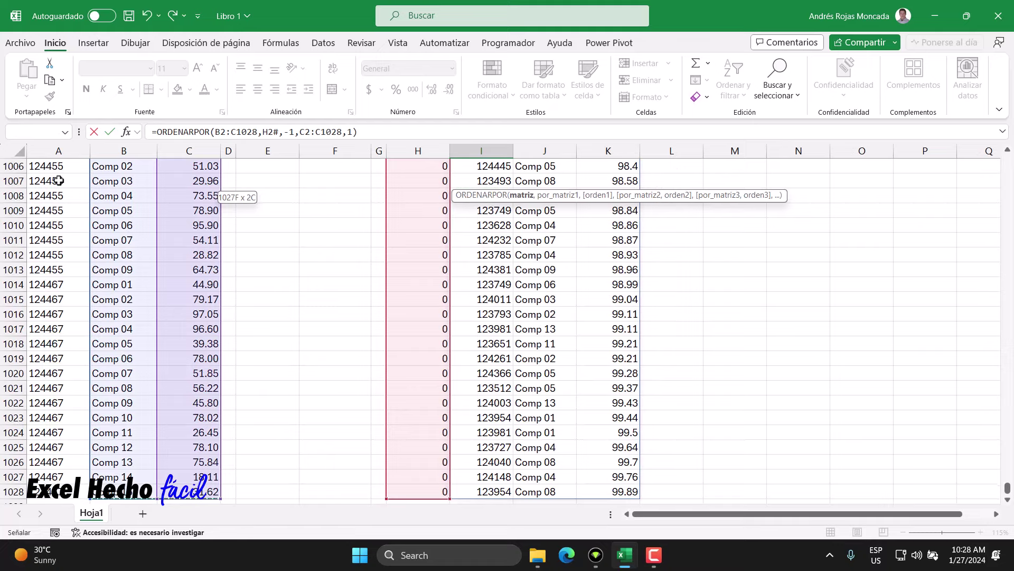
key("ctrl+BackSpace")
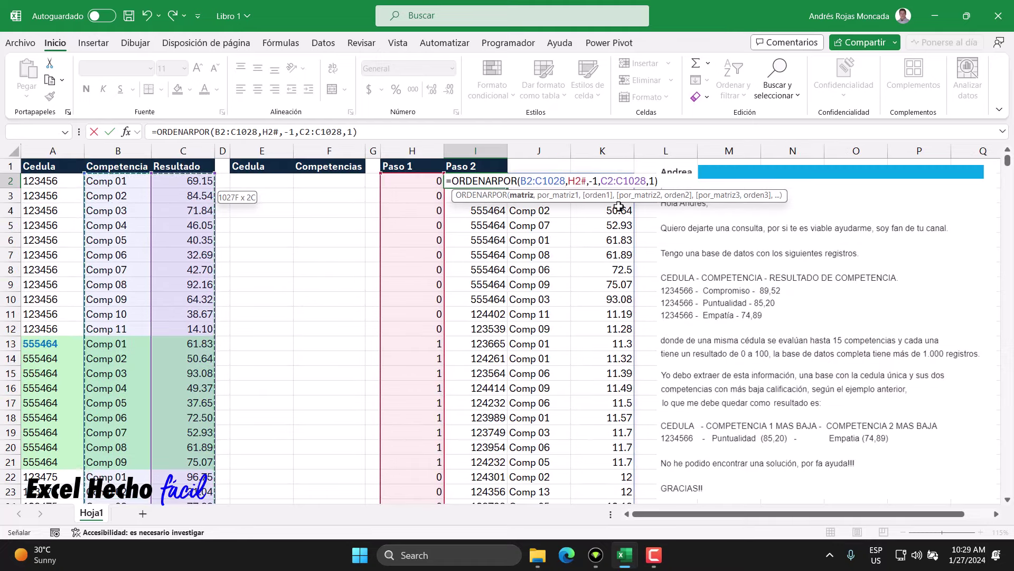
key("Return")
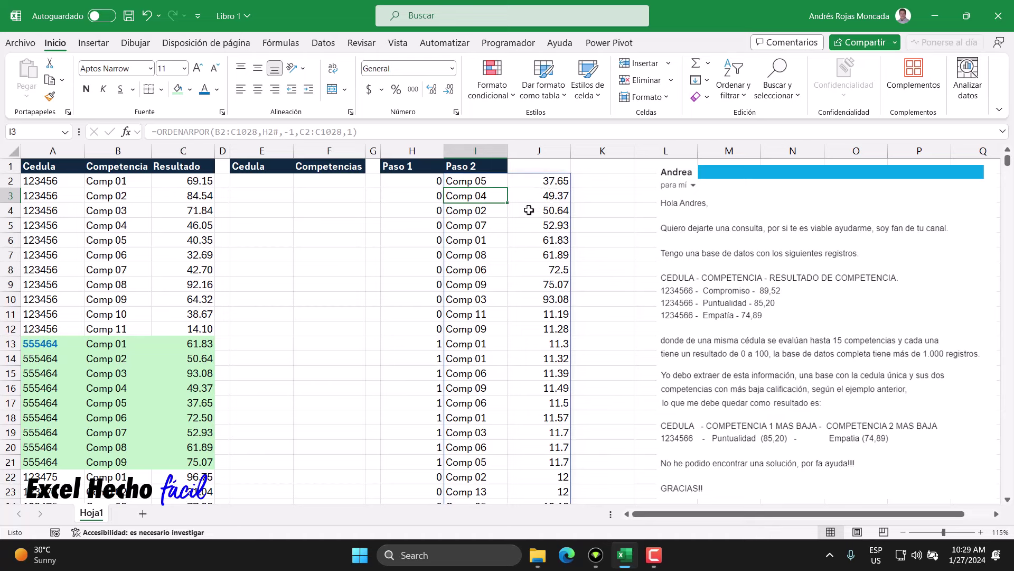
- Copy the Paso 2 header style onto J1 and fill I1:J1 green
left_click(475, 166)
left_click(50, 96)
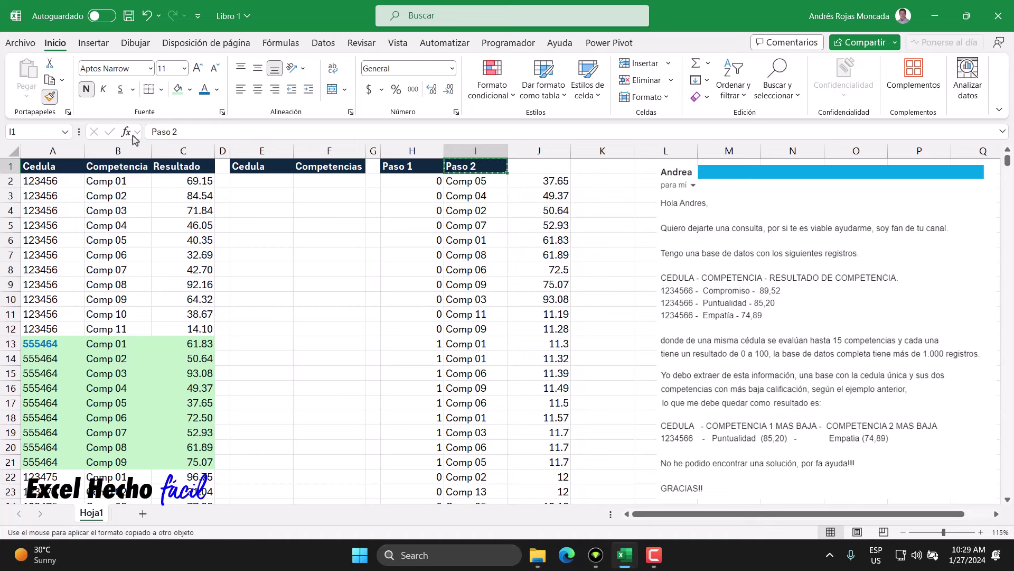
left_click_drag(475, 166, 539, 166)
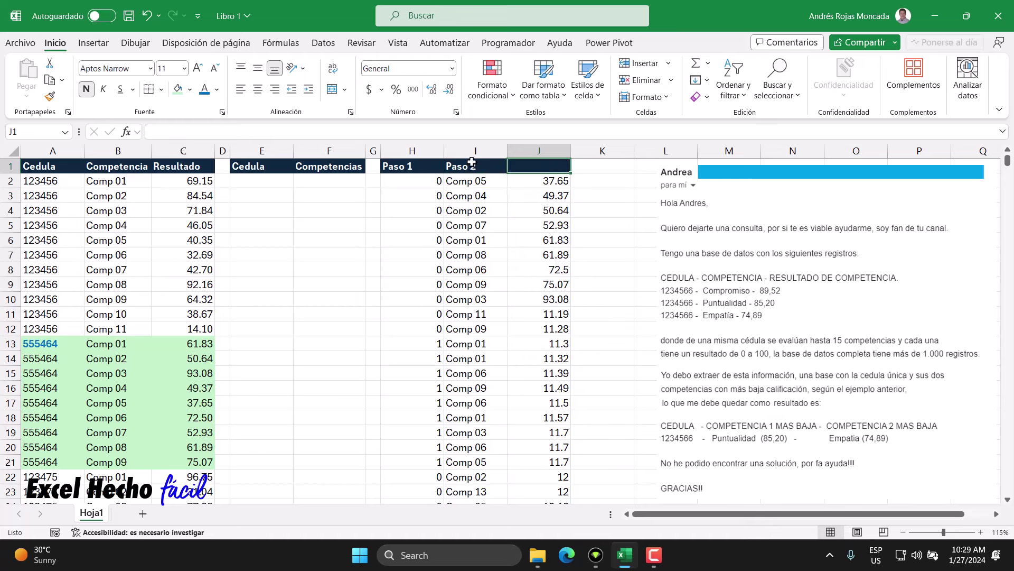
left_click(189, 90)
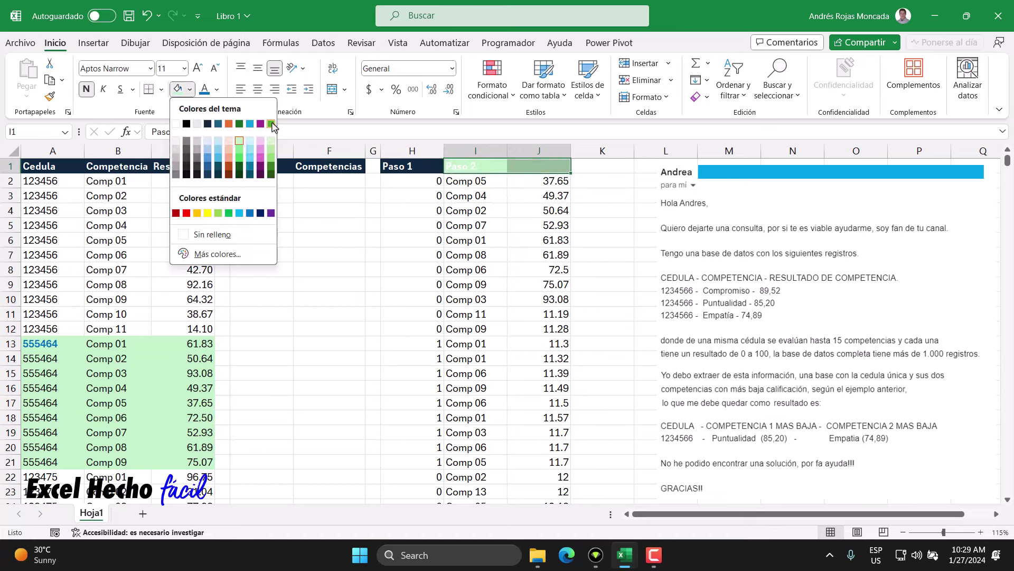
left_click(271, 124)
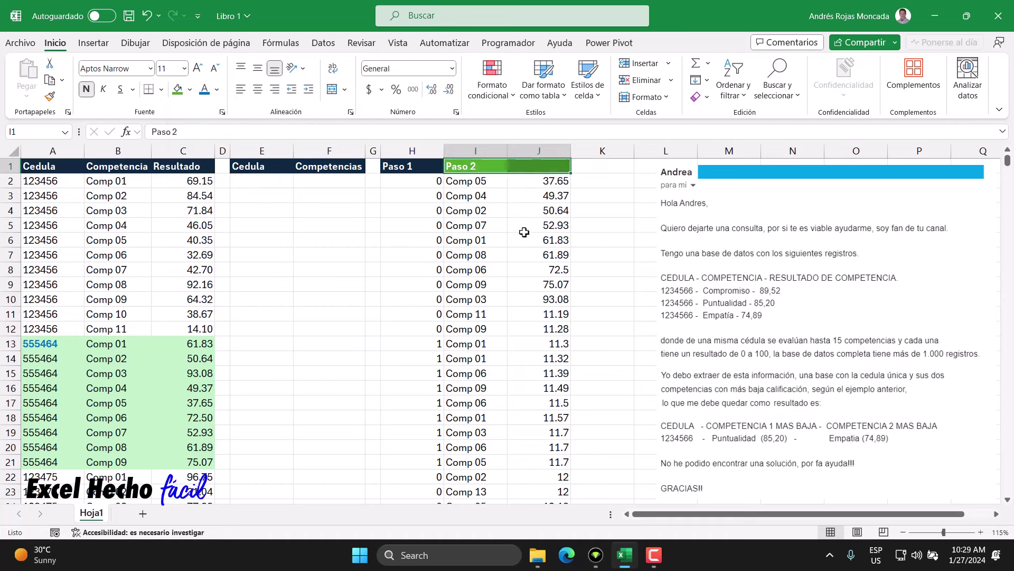
- Shrink the email screenshot and autofit columns I and J
left_click(482, 185)
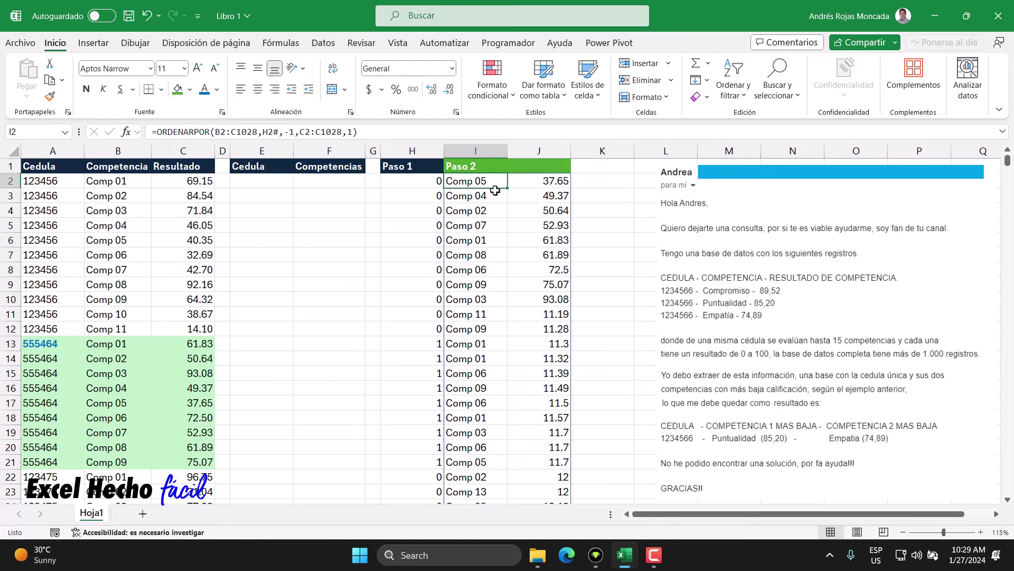
left_click(658, 169)
mouse_move(653, 159)
left_mouse_down()
mouse_move(749, 295)
mouse_move(843, 347)
left_mouse_up()
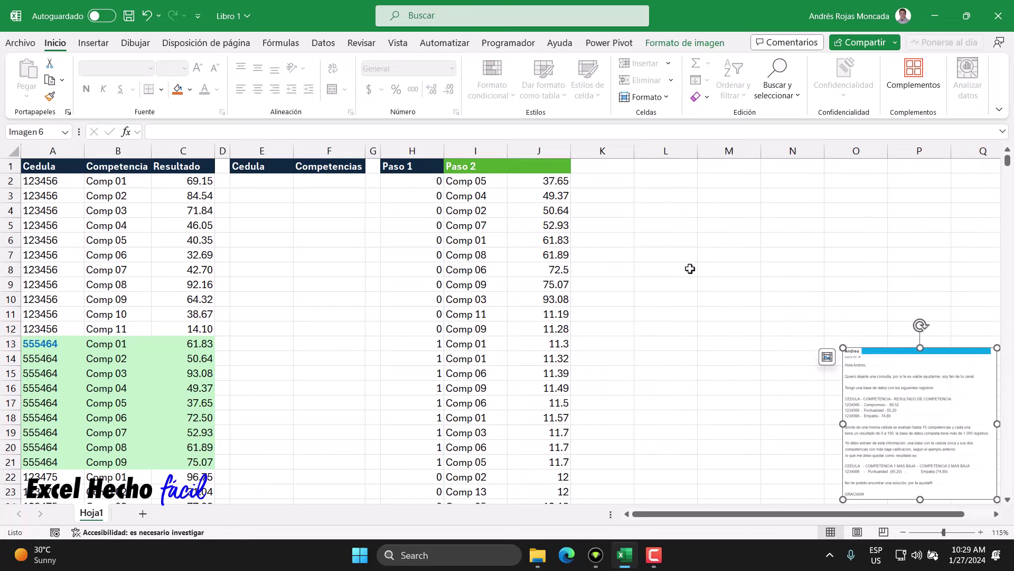
left_click(611, 165)
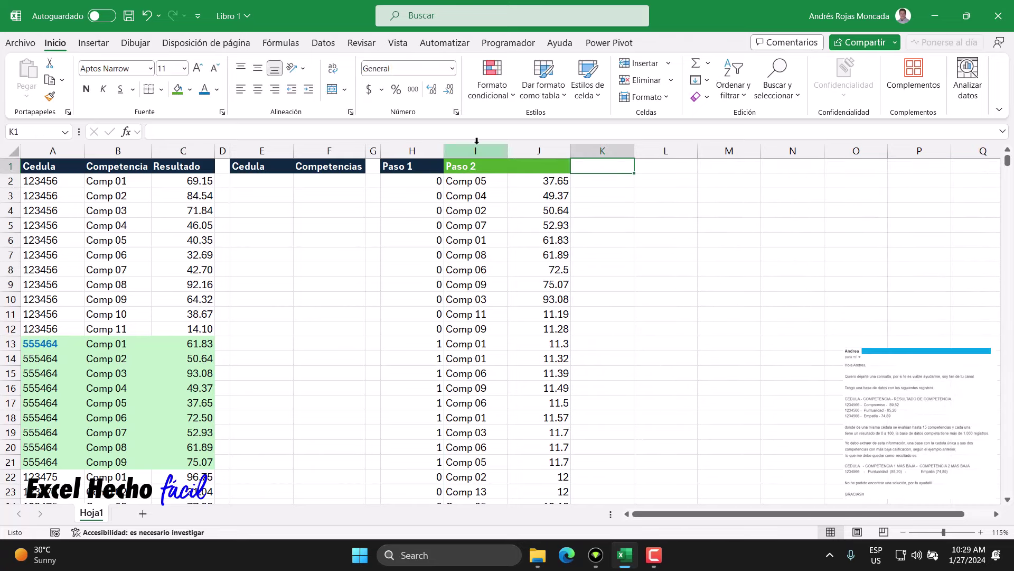
left_click_drag(476, 151, 544, 150)
double_click(570, 151)
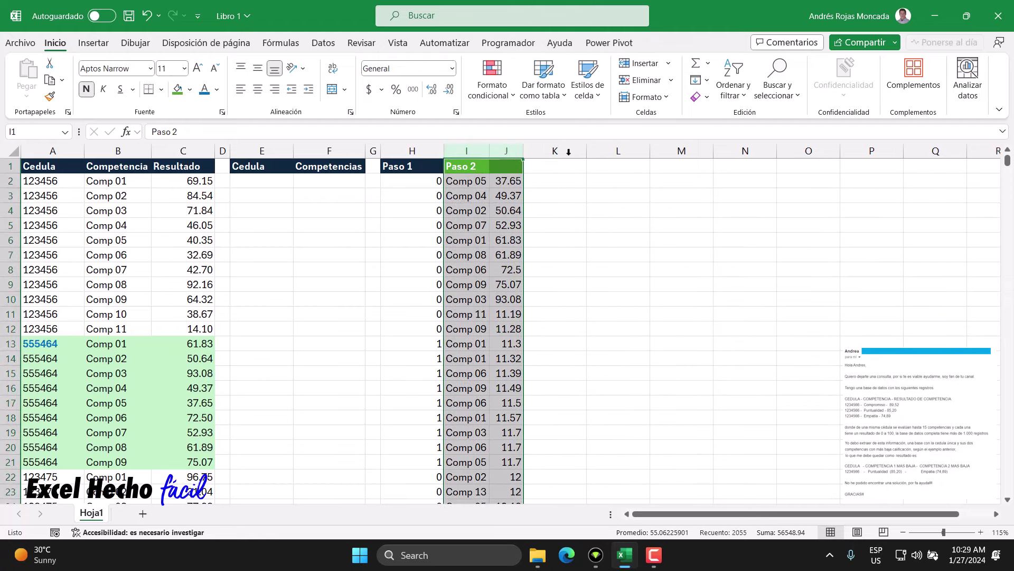
- Add a 'Paso 3' header in K1 with the dark Paso 1 header style
left_click(551, 169)
type("P")
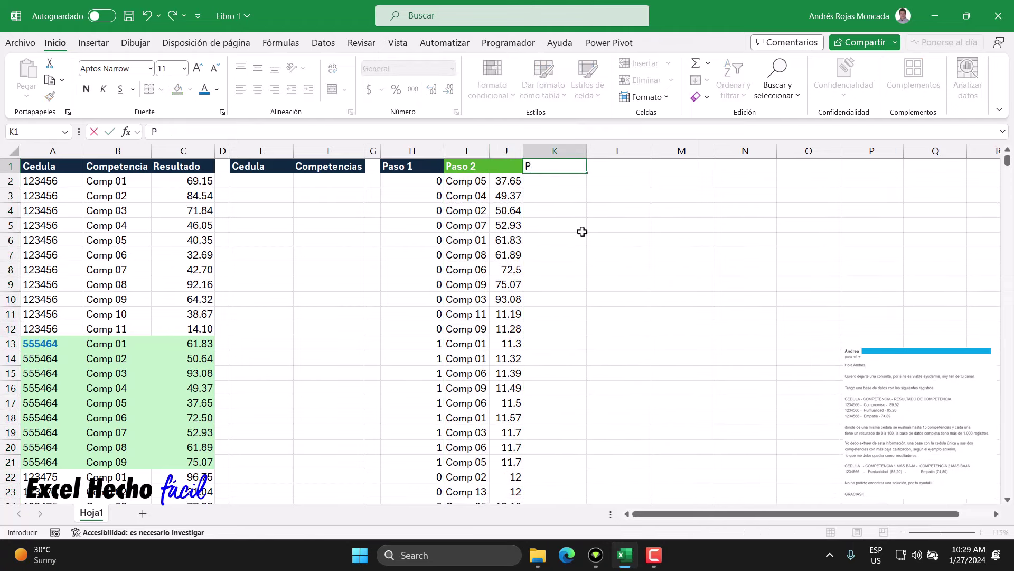
type("aso 3")
key("Return")
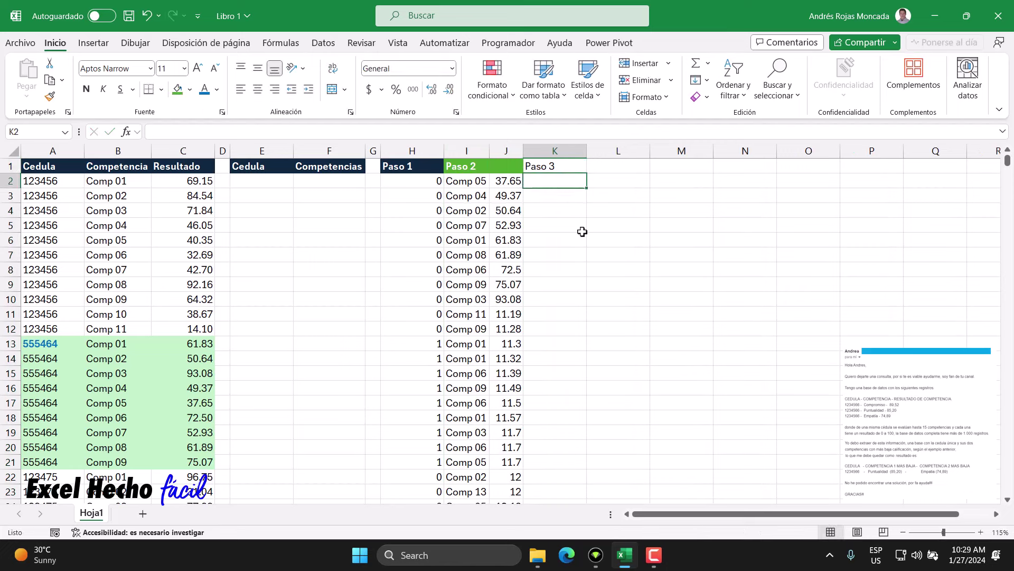
left_click(555, 167)
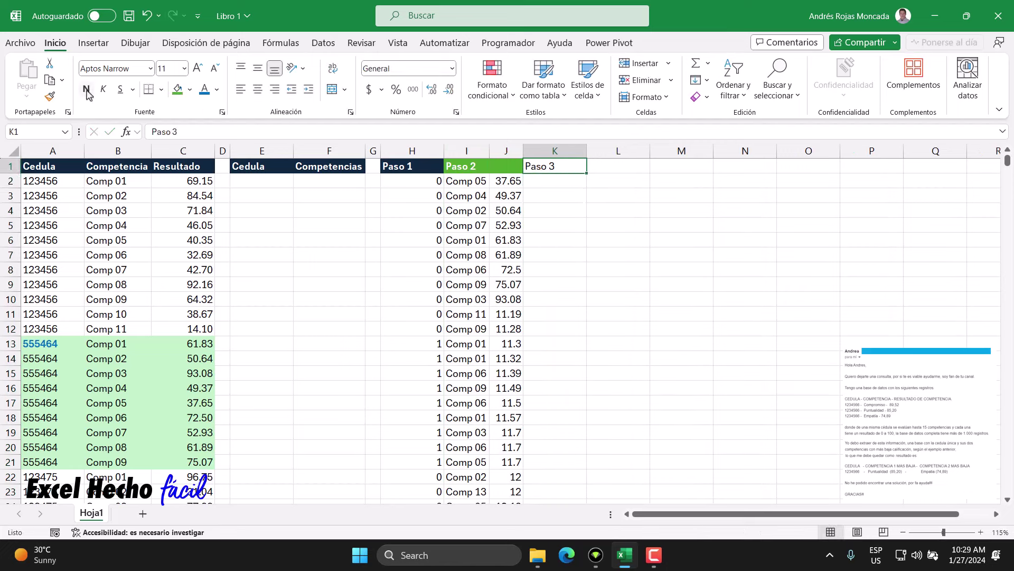
left_click(406, 167)
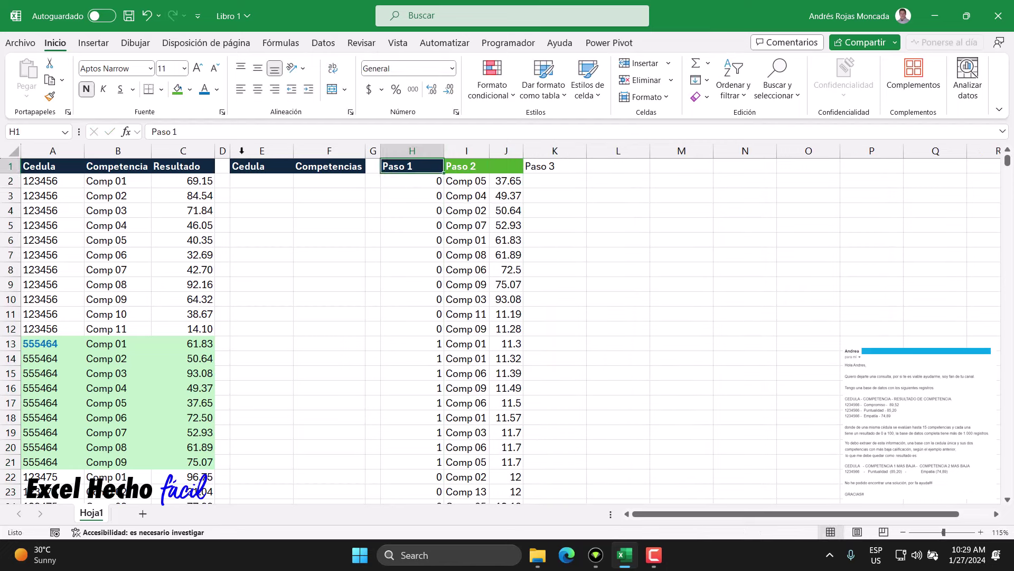
left_click(49, 97)
left_click(555, 165)
key("Down")
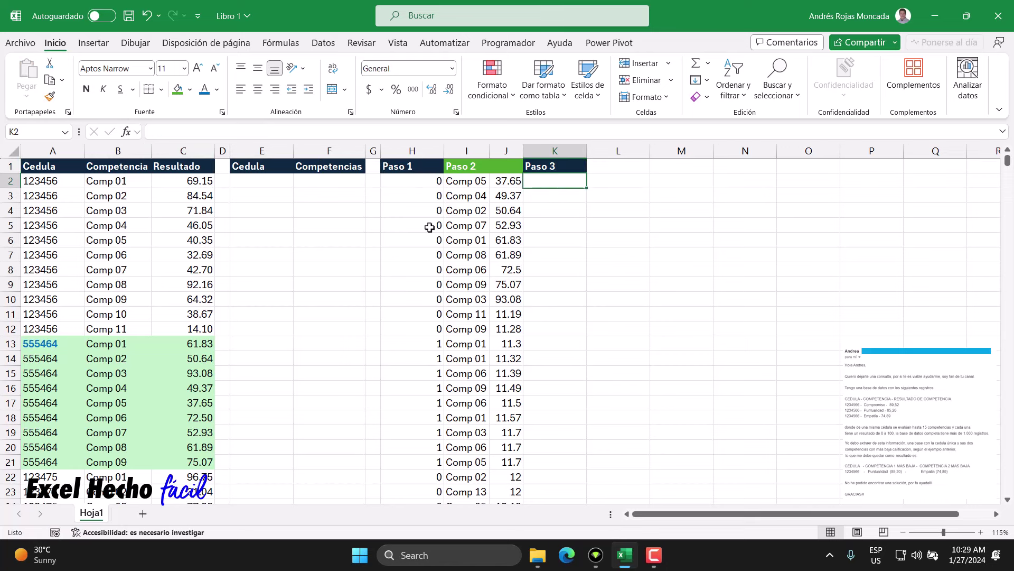
- Enter =TOMAR(I2#,2) in K2 to spill Comp 05 37.65 and Comp 04 49.37
type("=tom")
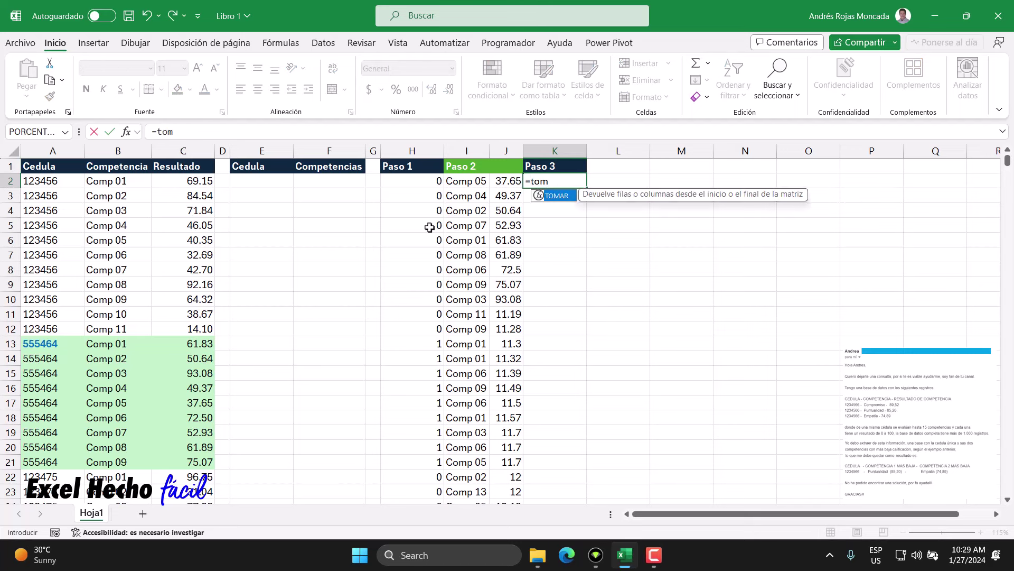
key("Tab")
left_click(468, 183)
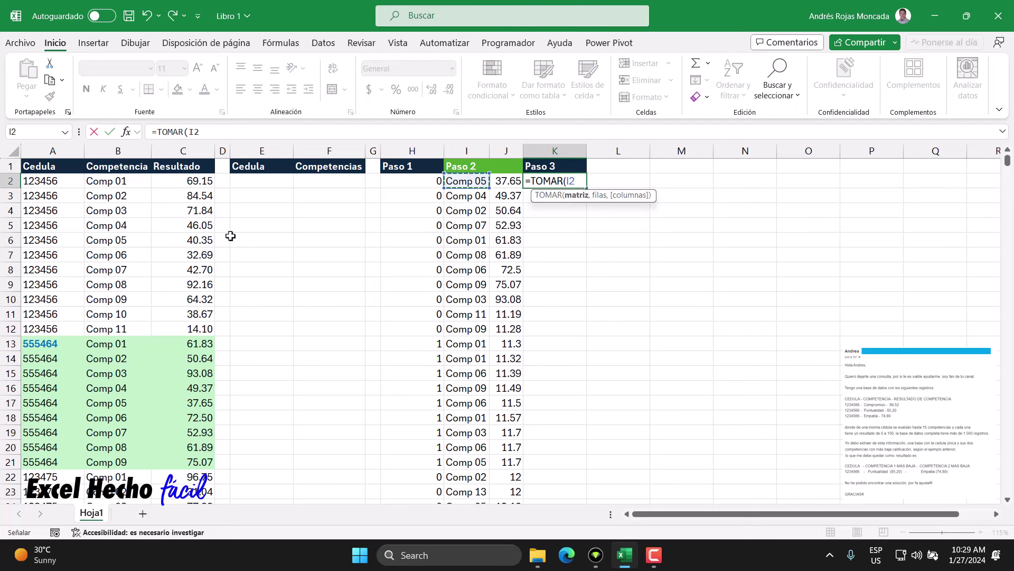
type("#")
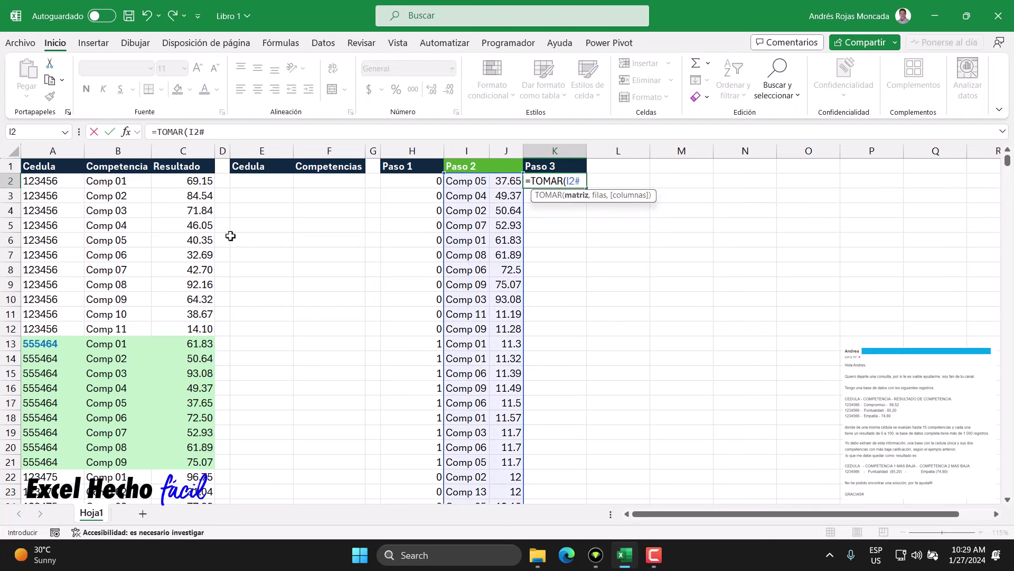
type(",2")
type(")")
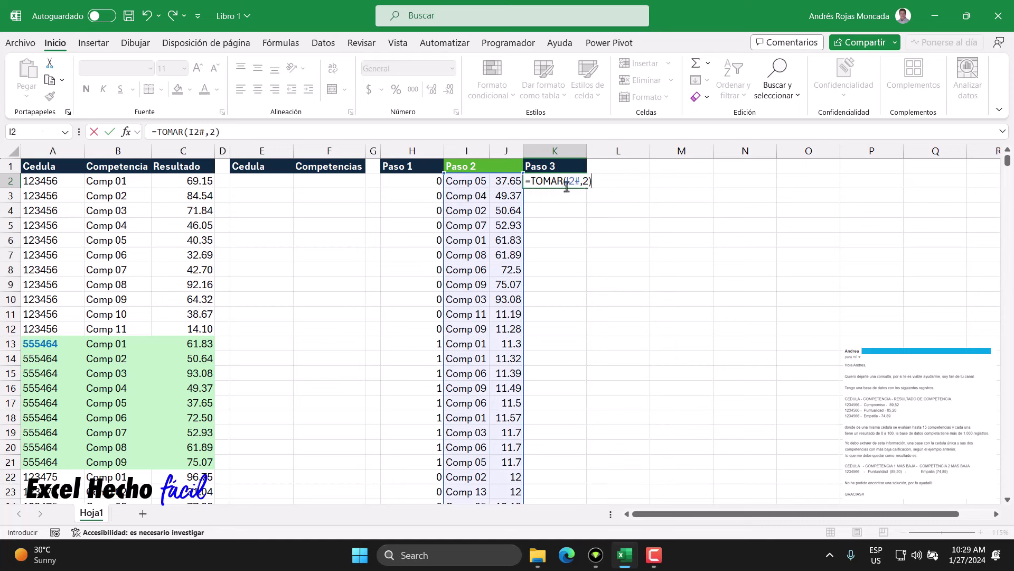
left_click(566, 181)
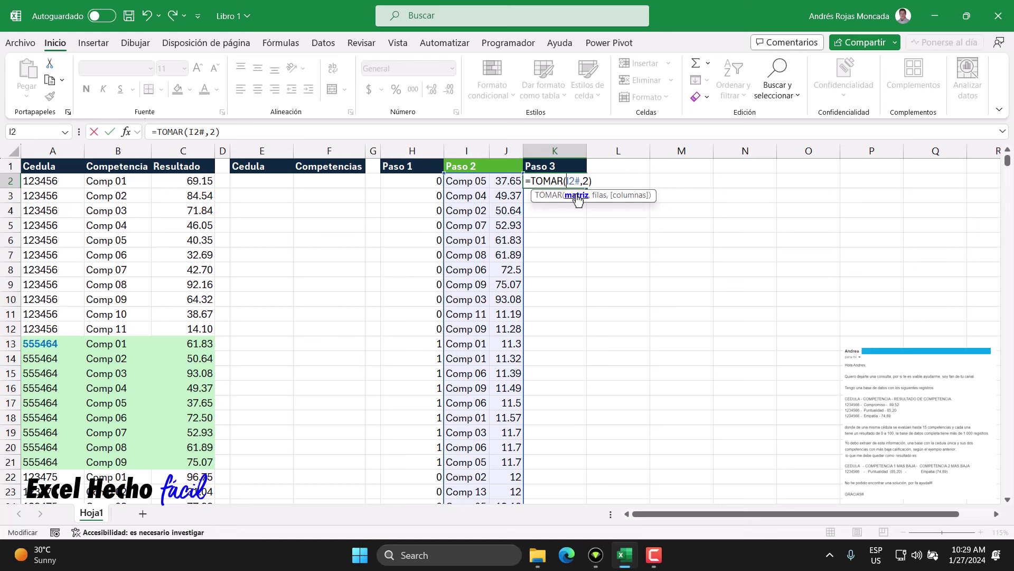
left_click(577, 195)
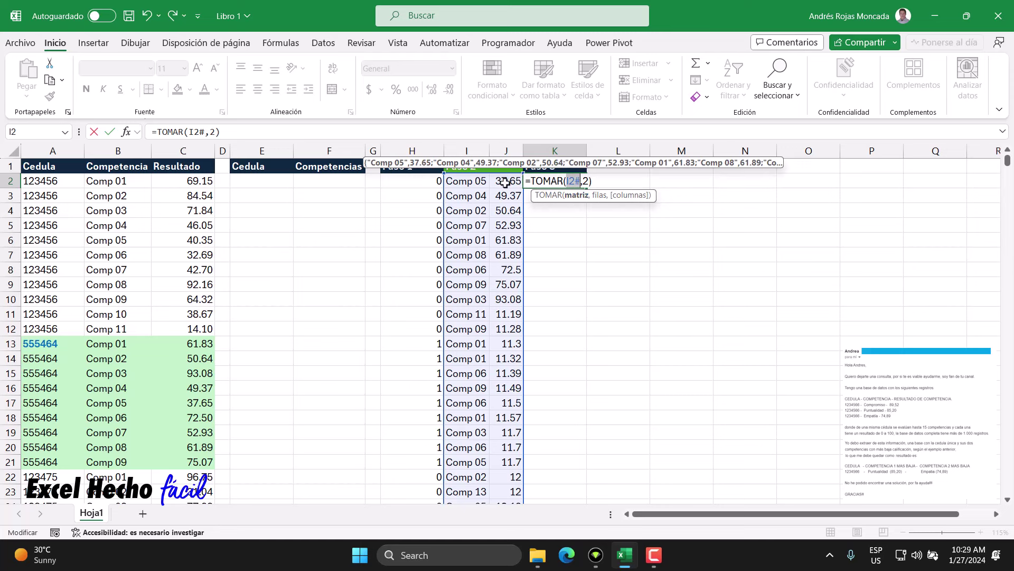
left_click(598, 195)
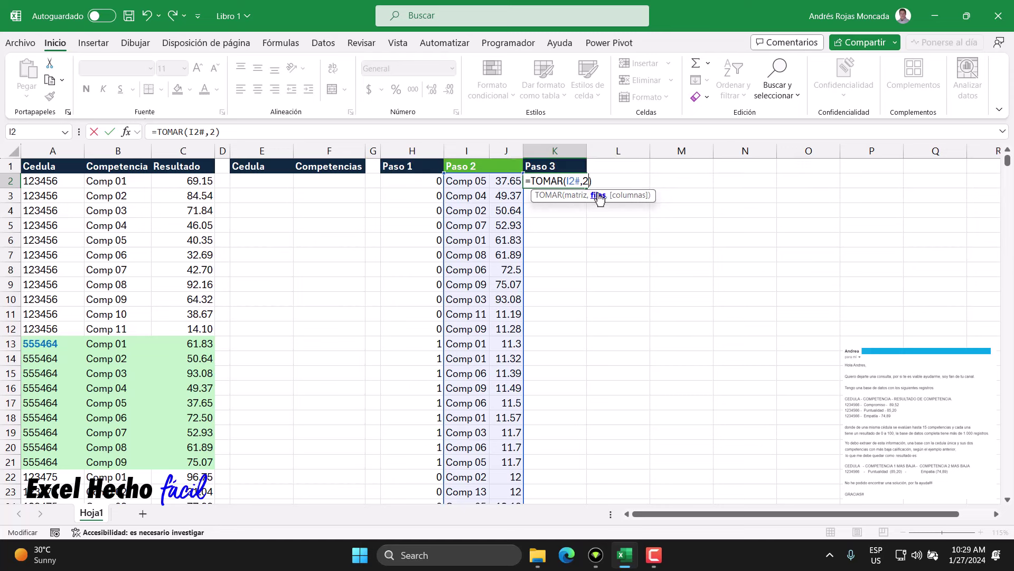
left_click(593, 182)
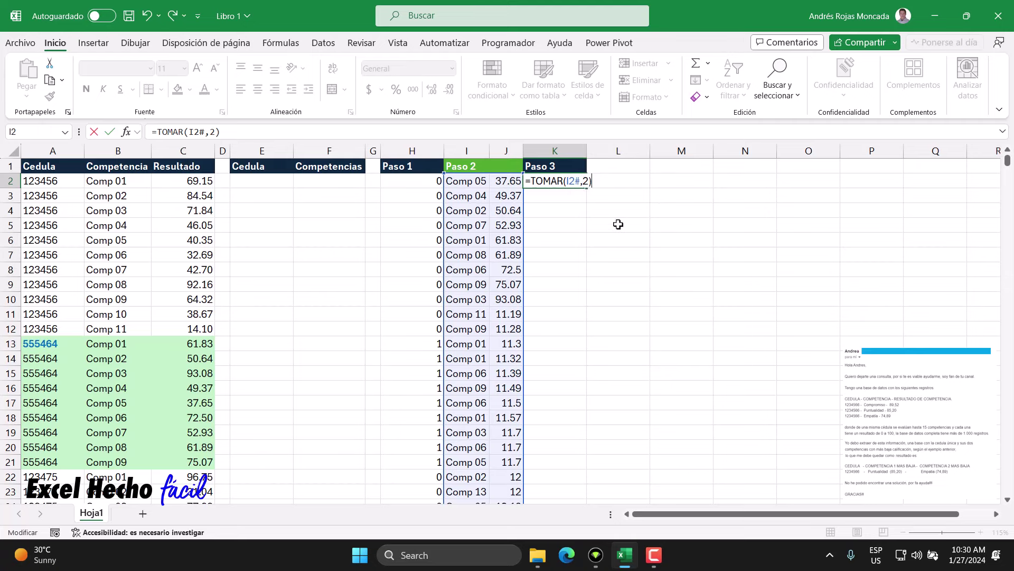
key("Return")
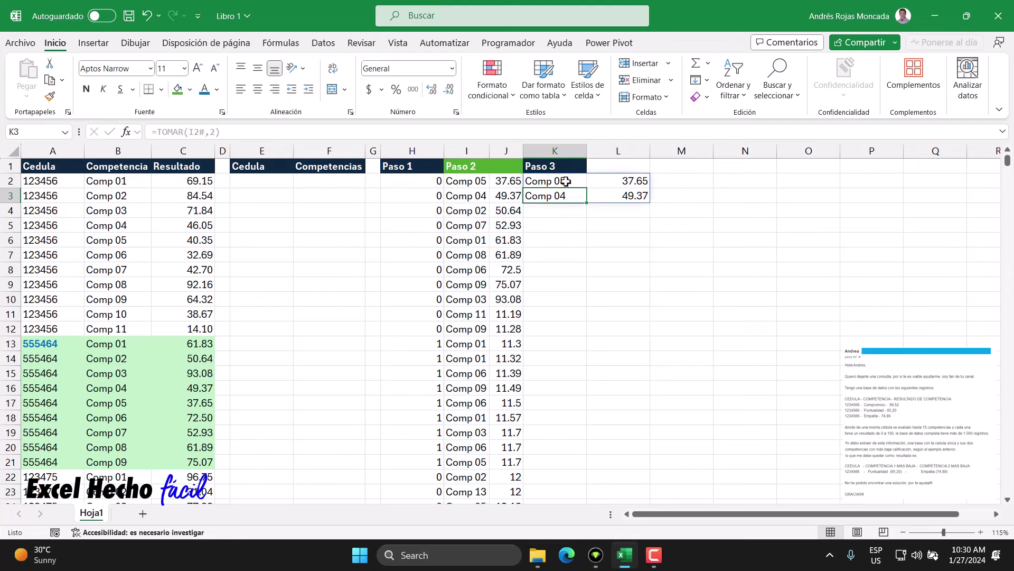
- Extend the Paso 3 header to L1, fill K1:L1 orange, and autofit columns K and L
left_click_drag(569, 179, 615, 196)
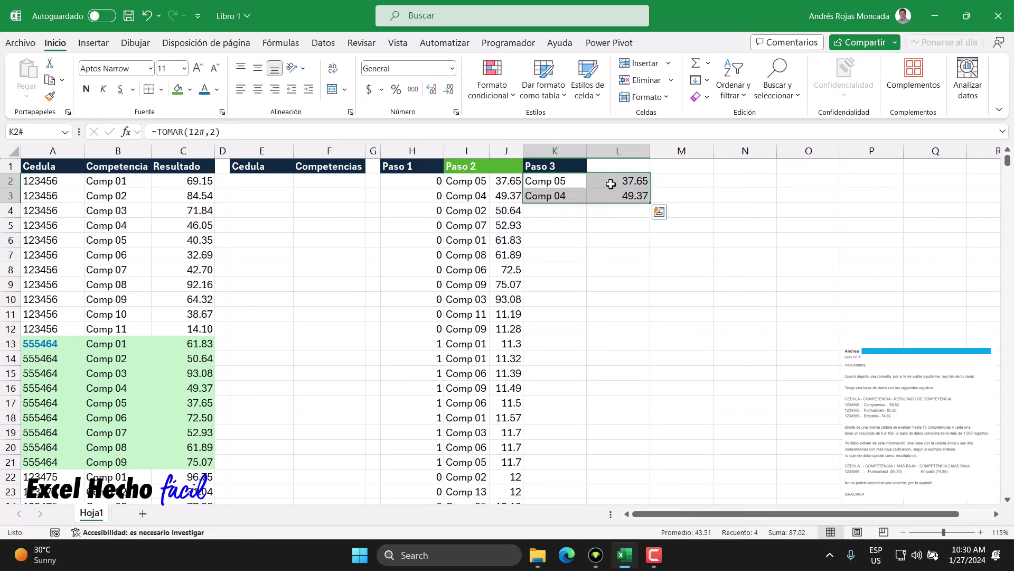
left_click(576, 166)
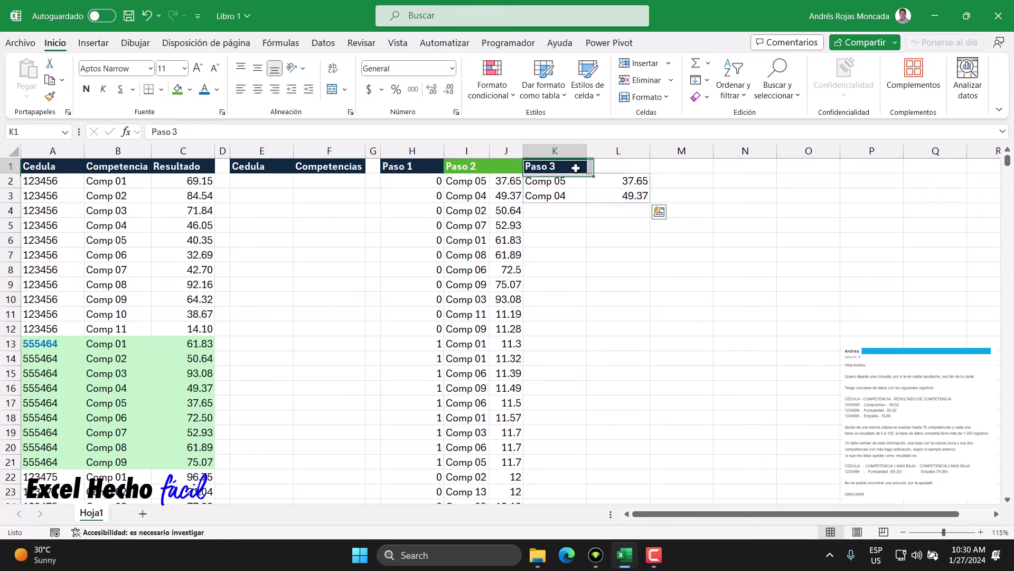
left_click(51, 96)
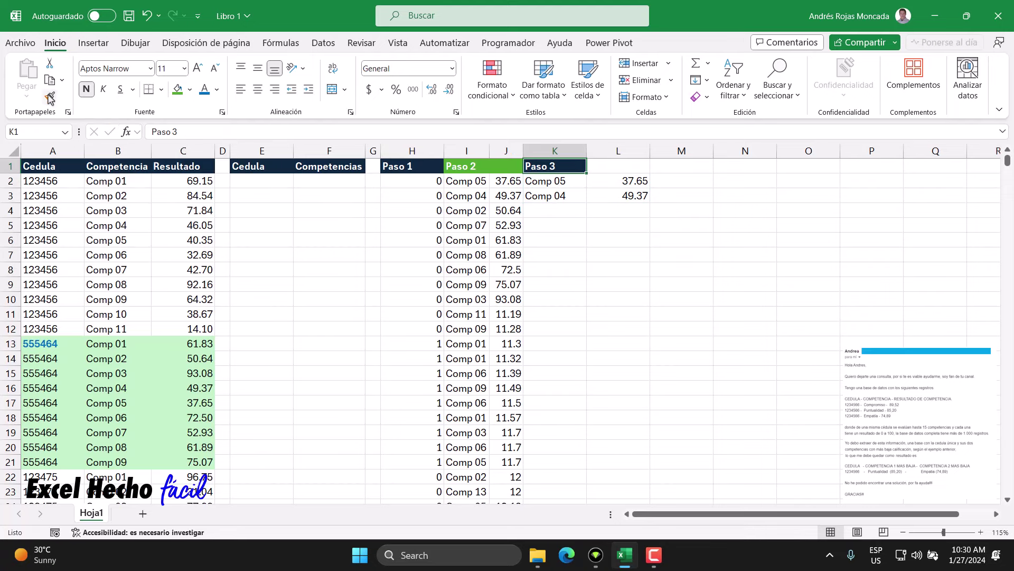
left_click(608, 167)
left_click_drag(570, 167, 615, 166)
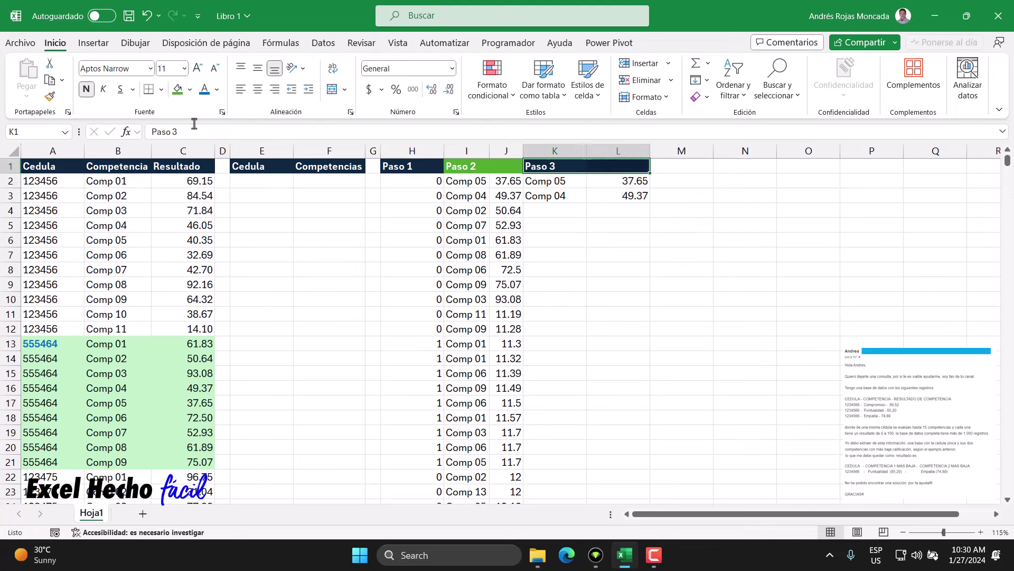
left_click(190, 89)
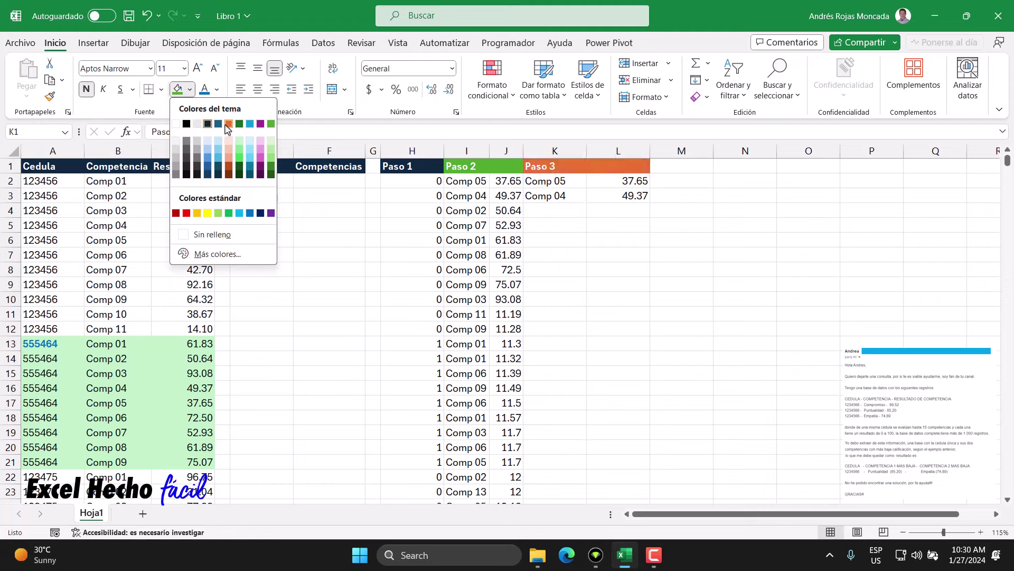
left_click(227, 125)
left_click_drag(555, 151, 618, 151)
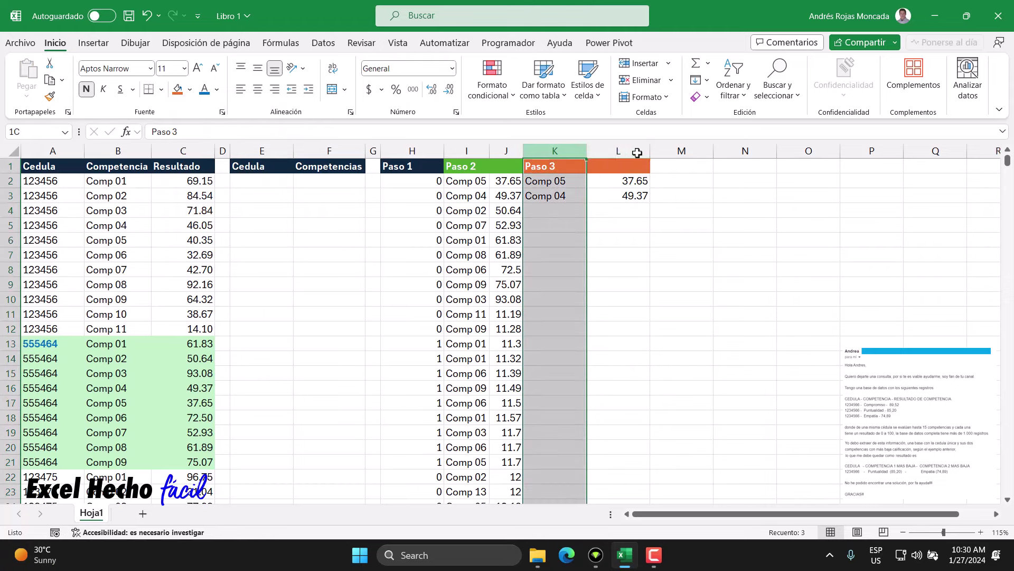
double_click(585, 151)
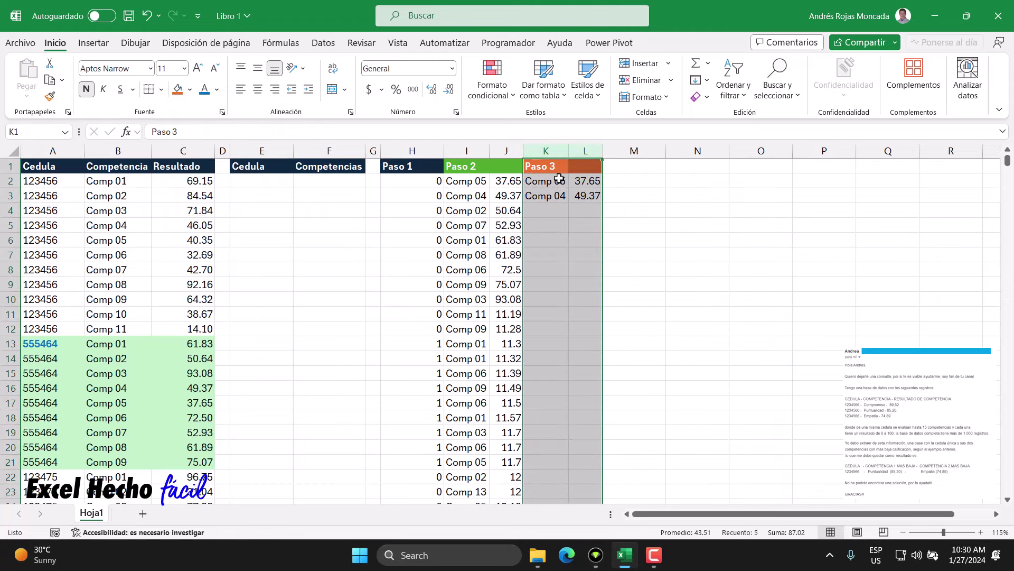
left_click(640, 170)
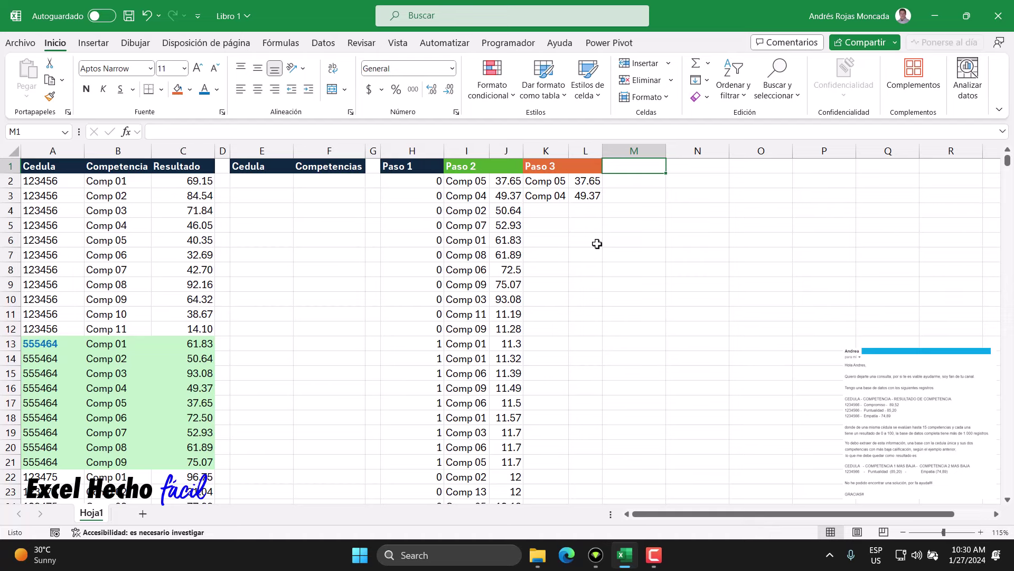
- Add a 'Paso 4' header in M1 styled like the dark Paso 1 header
type("Paso 4")
key("Return")
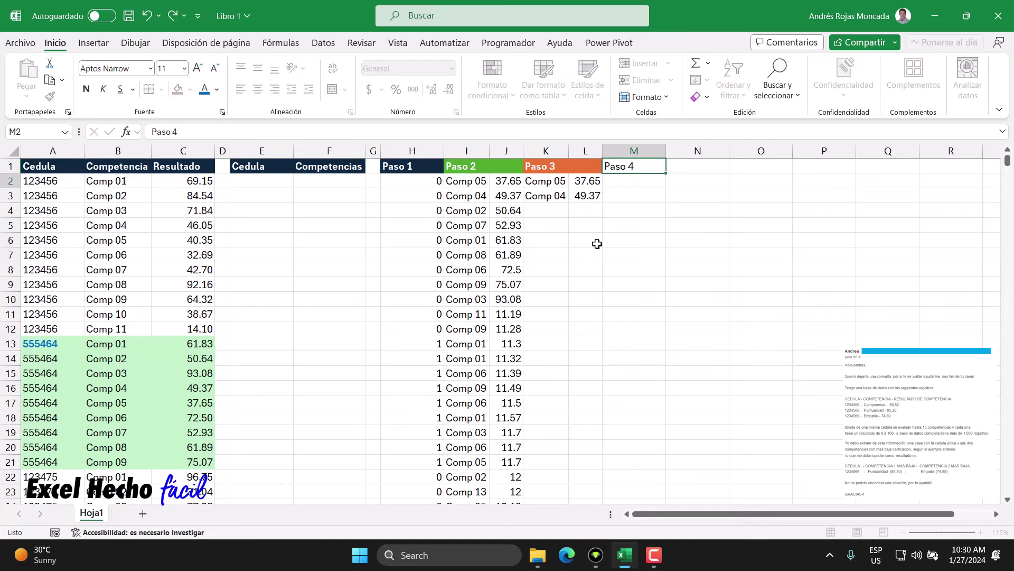
left_click(408, 164)
left_click(49, 96)
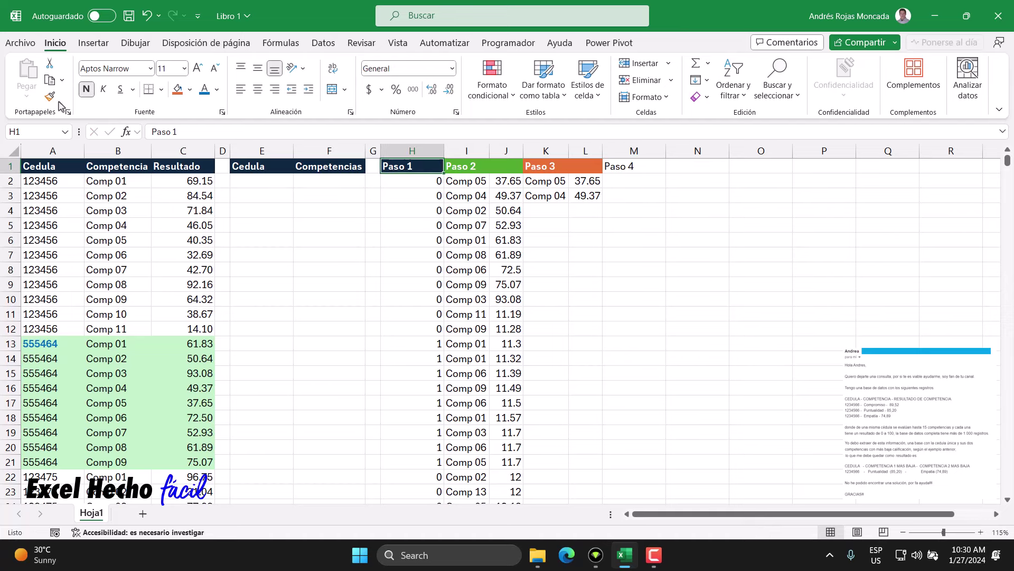
left_click(613, 166)
key("Return")
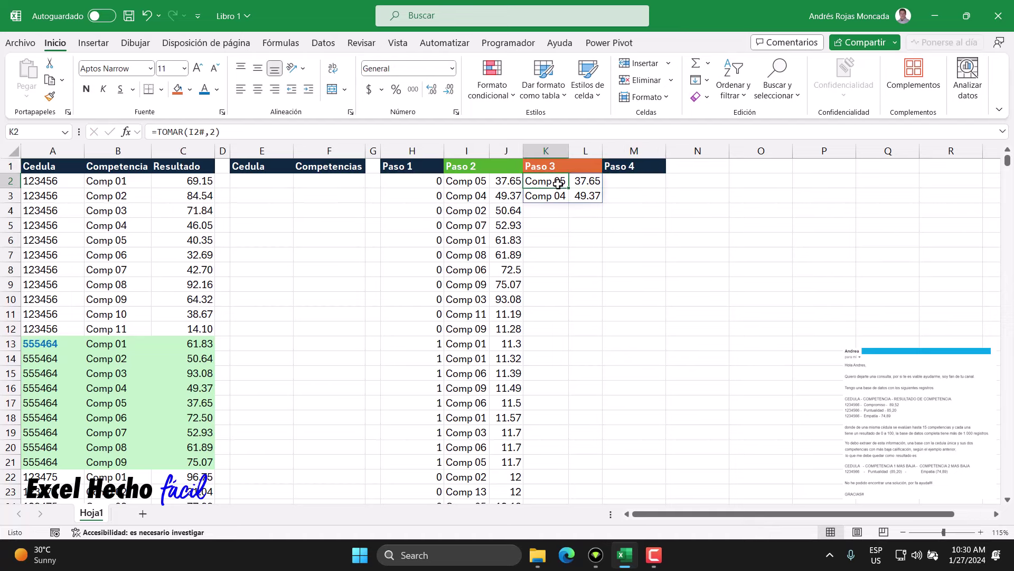
- Enter =TOMAR(K2#,,1) in M2 to list only Comp 05 and Comp 04
left_click_drag(559, 183, 555, 196)
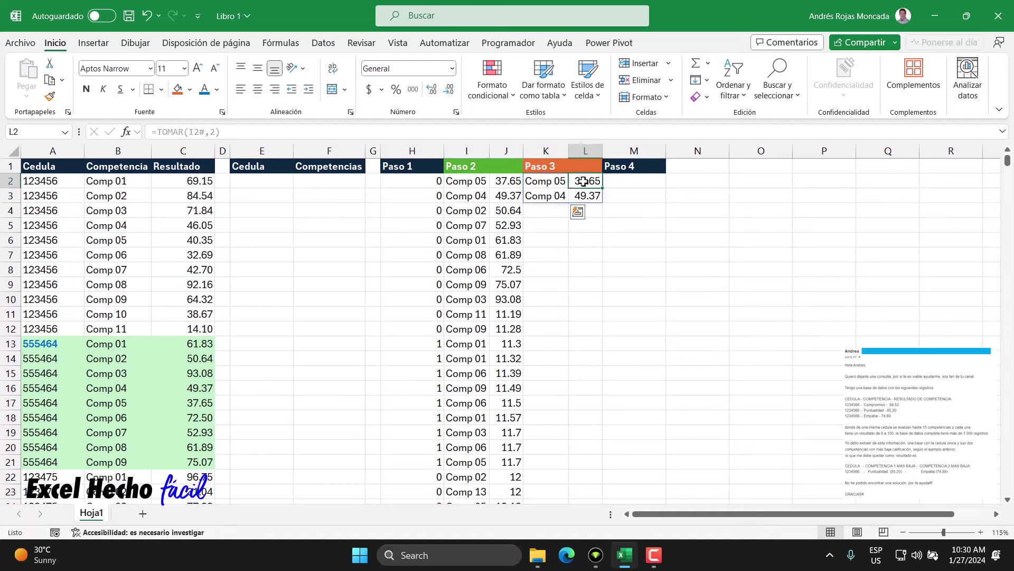
left_click(632, 181)
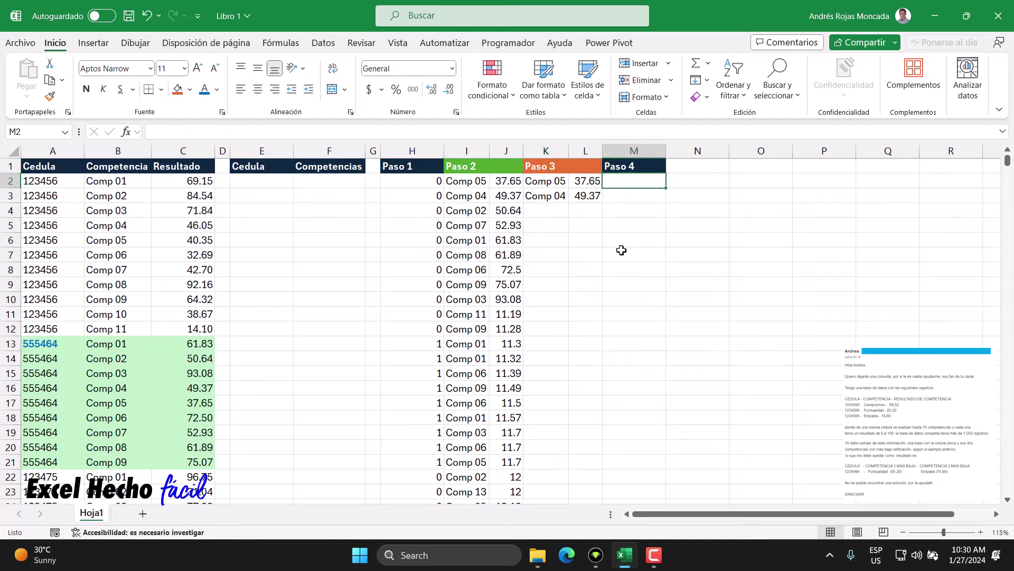
type("=TOM")
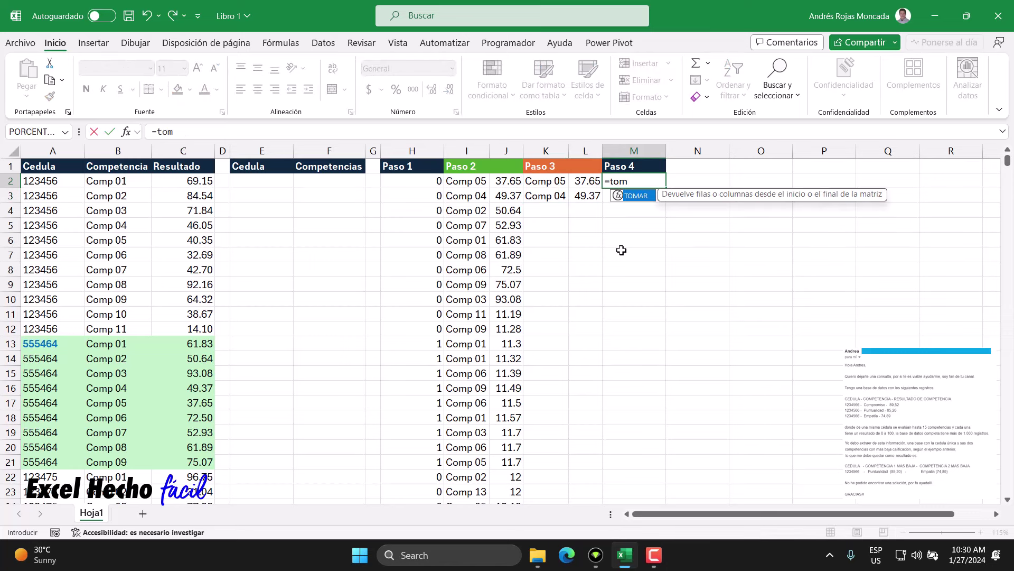
type("AR(")
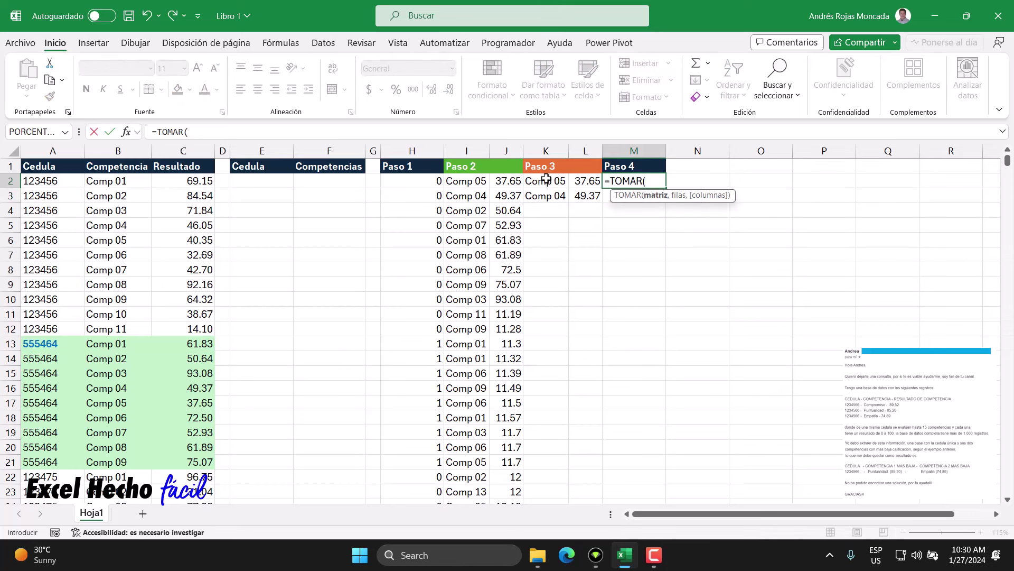
left_click(547, 179)
type("#")
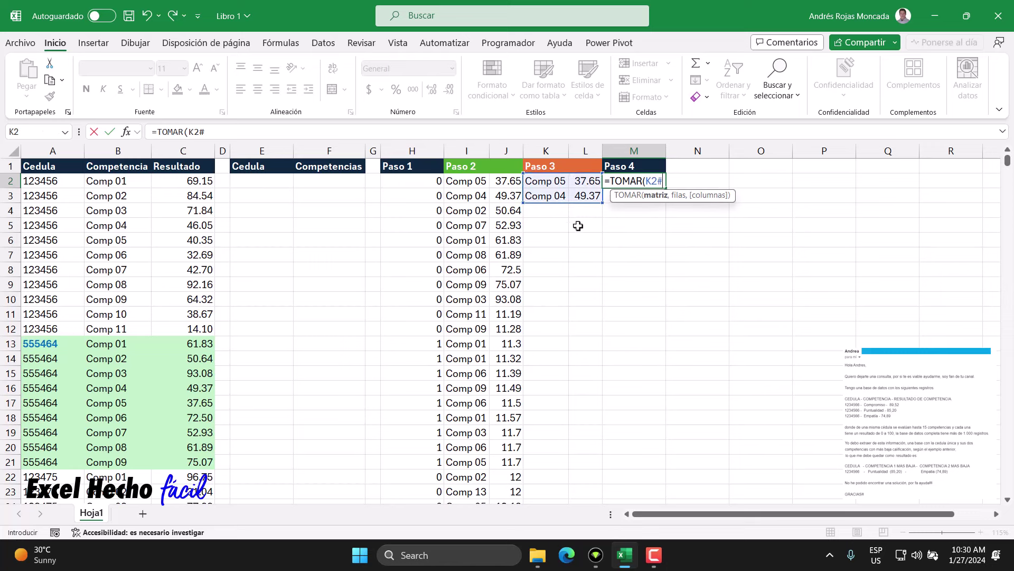
type(",")
type(",1")
type(")")
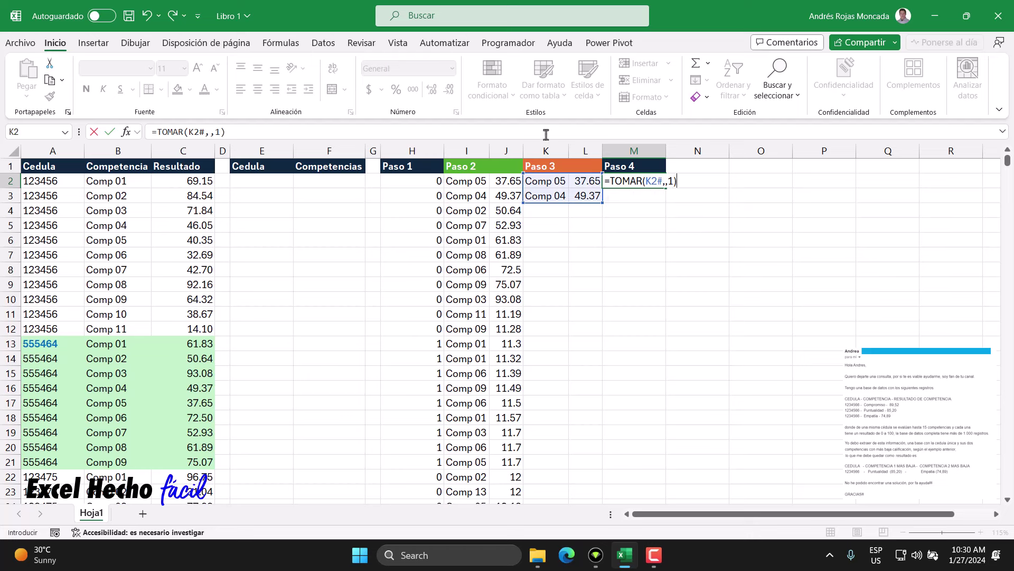
left_click(668, 181)
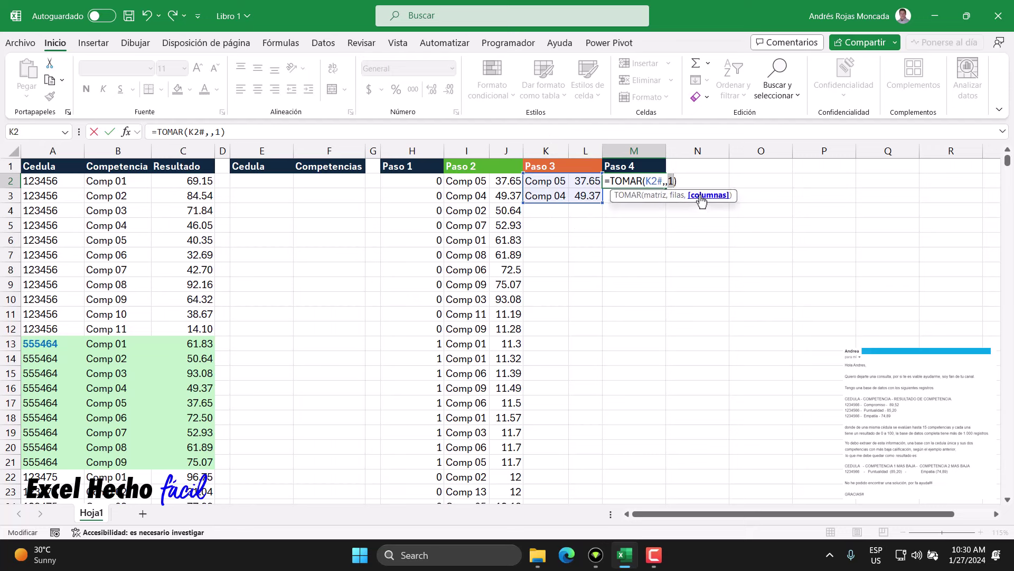
left_click(687, 183)
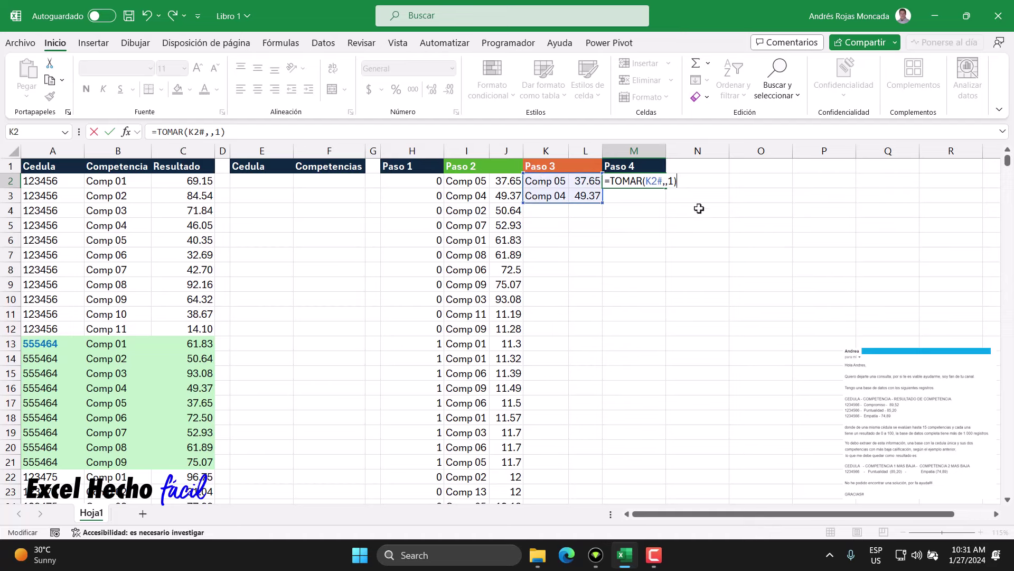
key("Return")
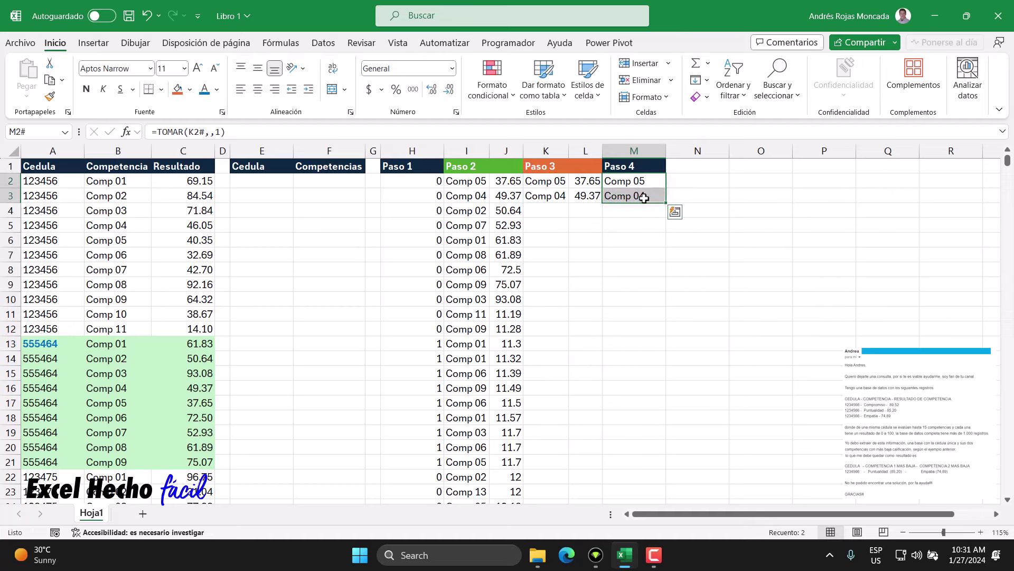
left_click(645, 181)
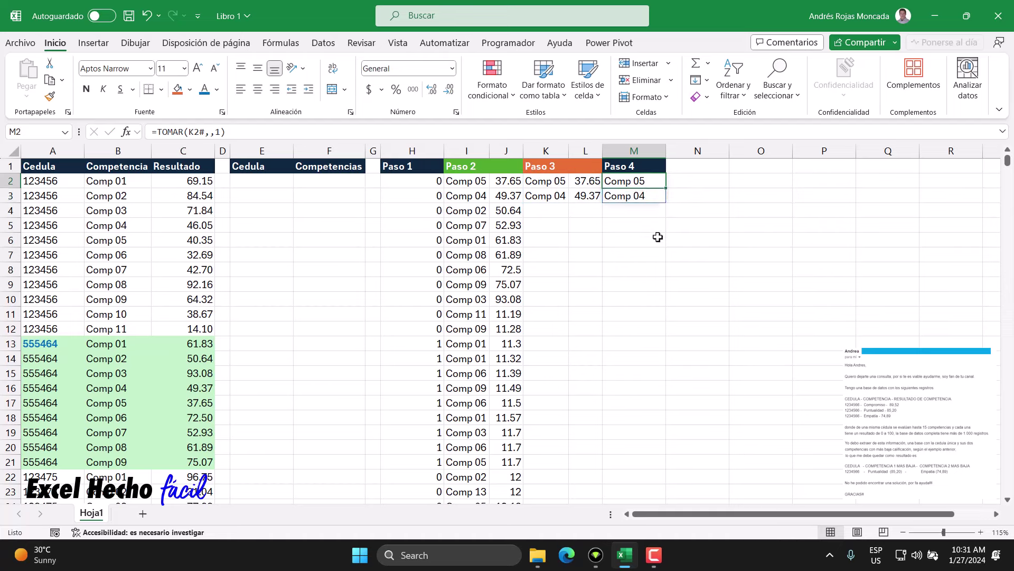
key("F2")
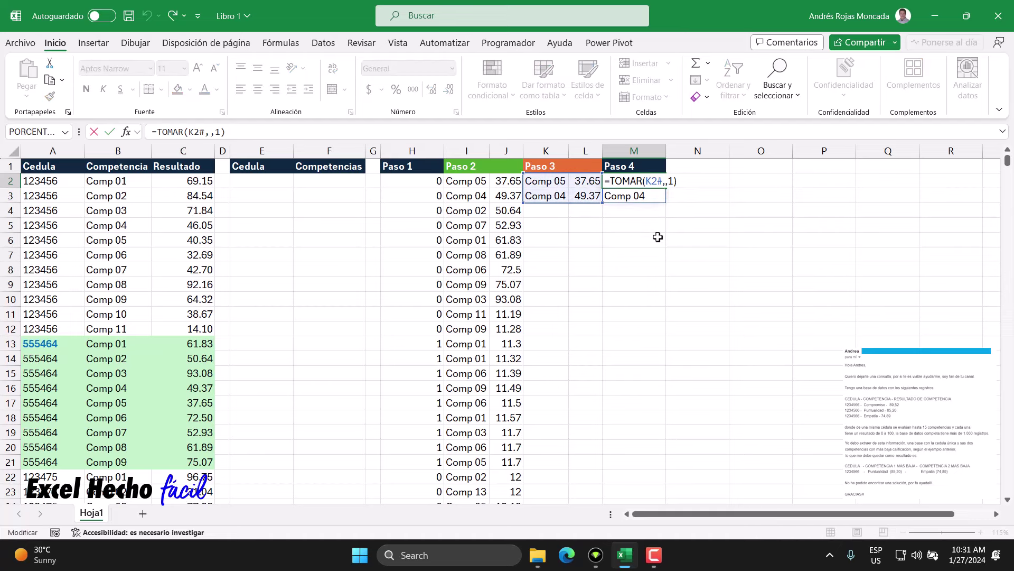
- Begin extending the M2 formula by appending an & after the competency names
type("&\": (")
key("Return")
key("Return")
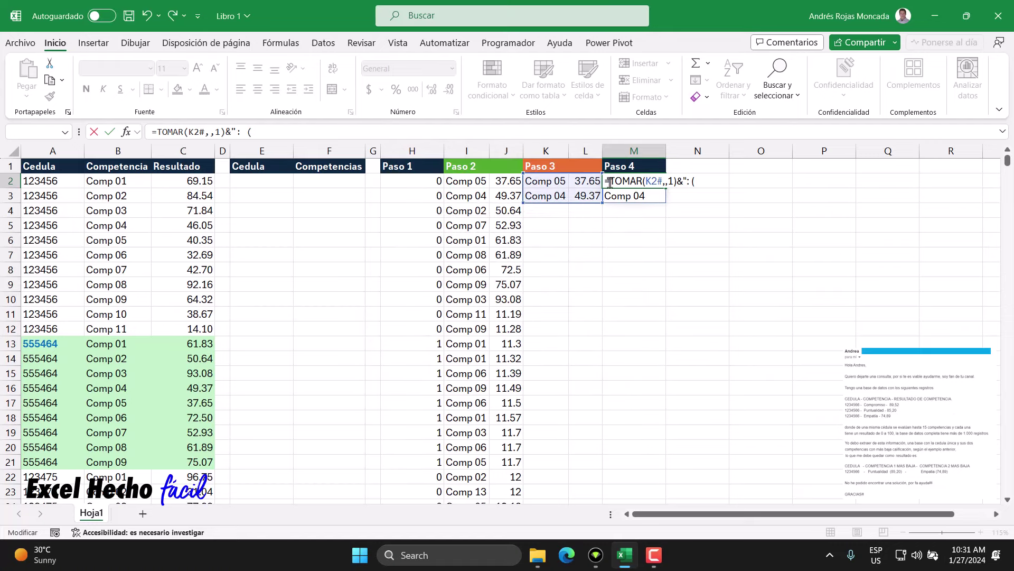
left_click(636, 217)
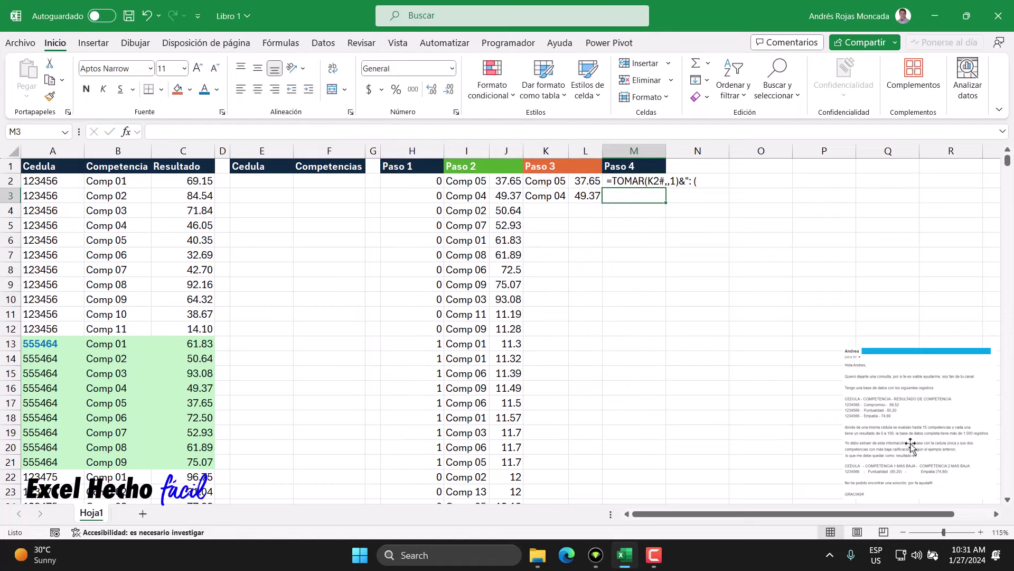
- Enlarge the pasted email image to reread the requested layout, then shrink it to the lower right
left_click(874, 366)
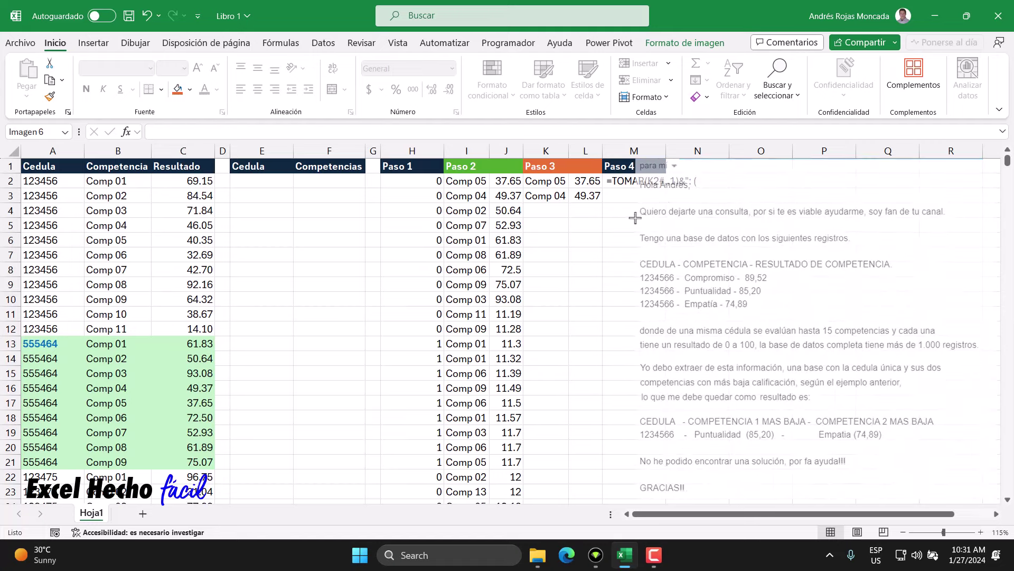
left_click_drag(649, 225, 655, 229)
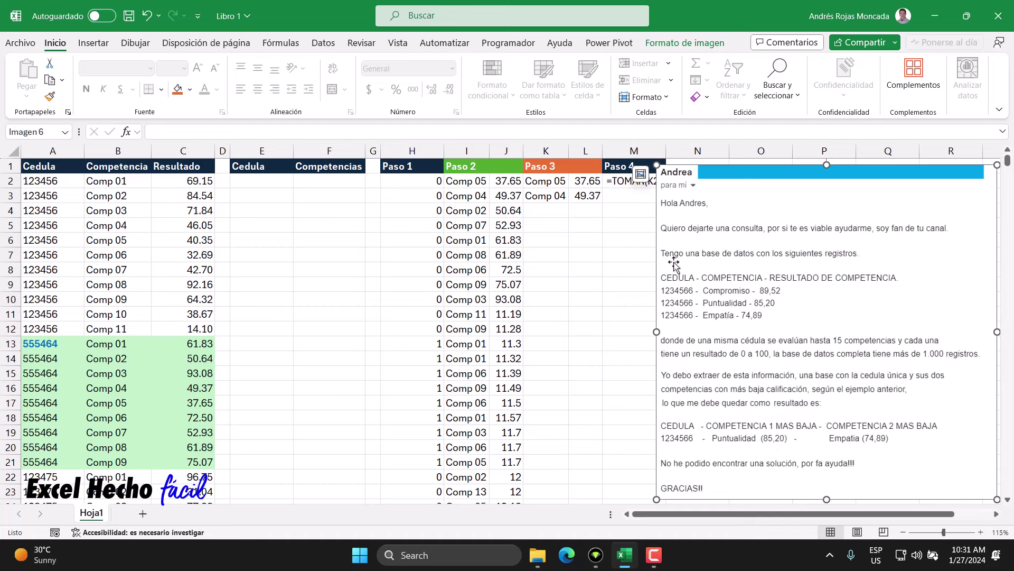
mouse_move(657, 165)
left_mouse_down()
mouse_move(809, 346)
mouse_move(861, 367)
left_mouse_up()
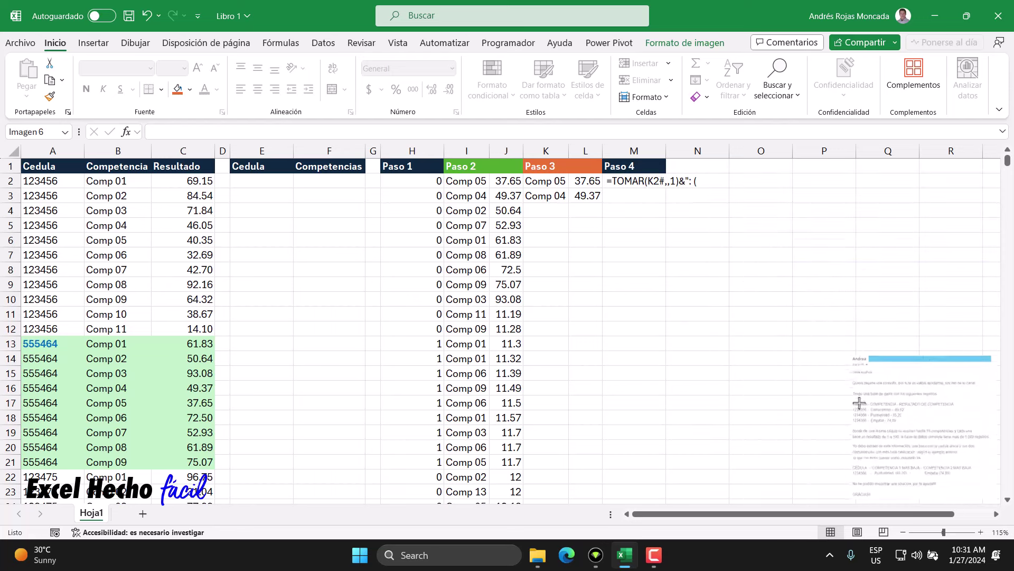
left_click(657, 181)
- Append &TOMAR(K2#,,-1) to the M2 formula to add each score, then autofit column M
key("F2")
type("\"&")
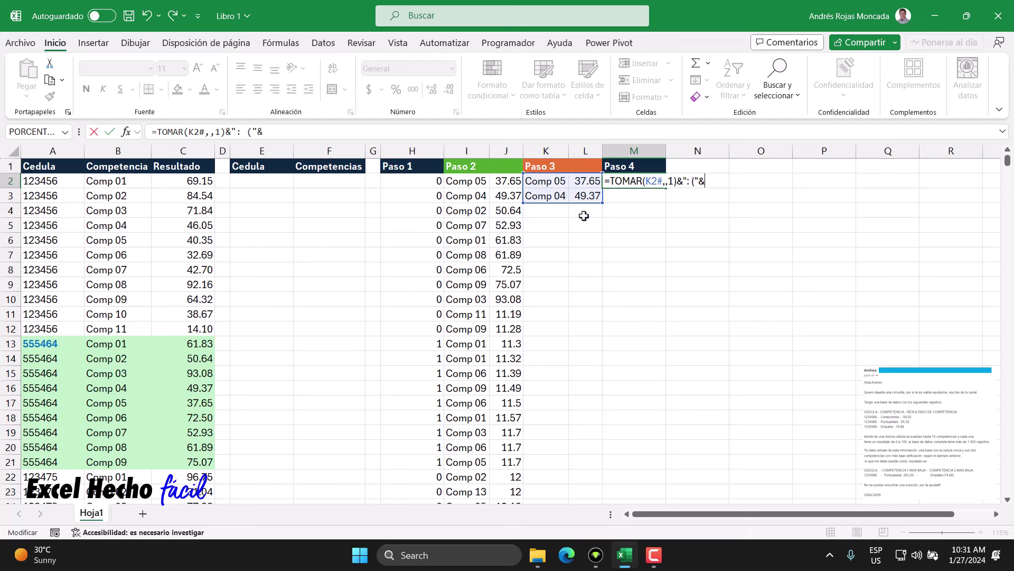
type("TOMAR(")
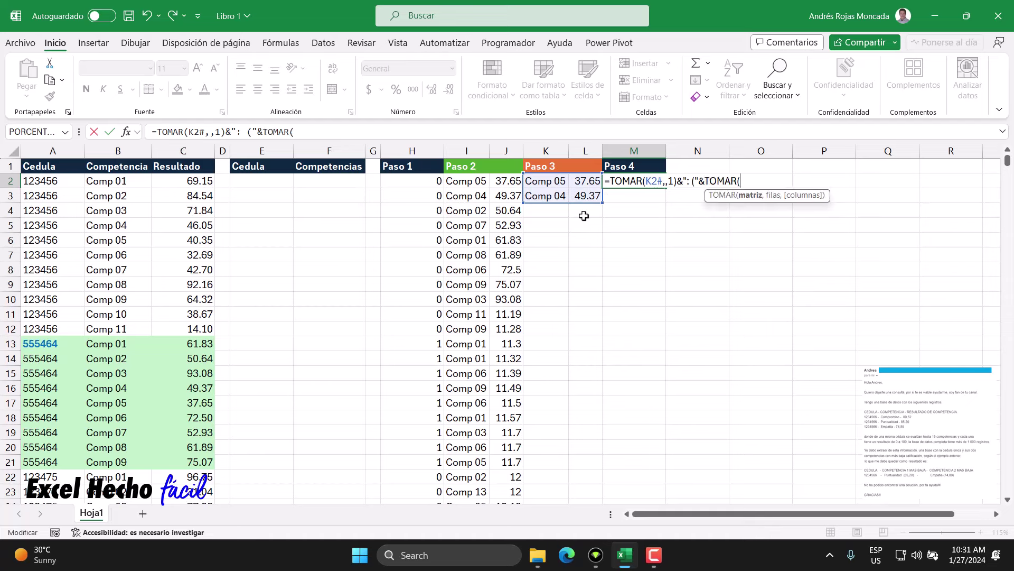
left_click(561, 183)
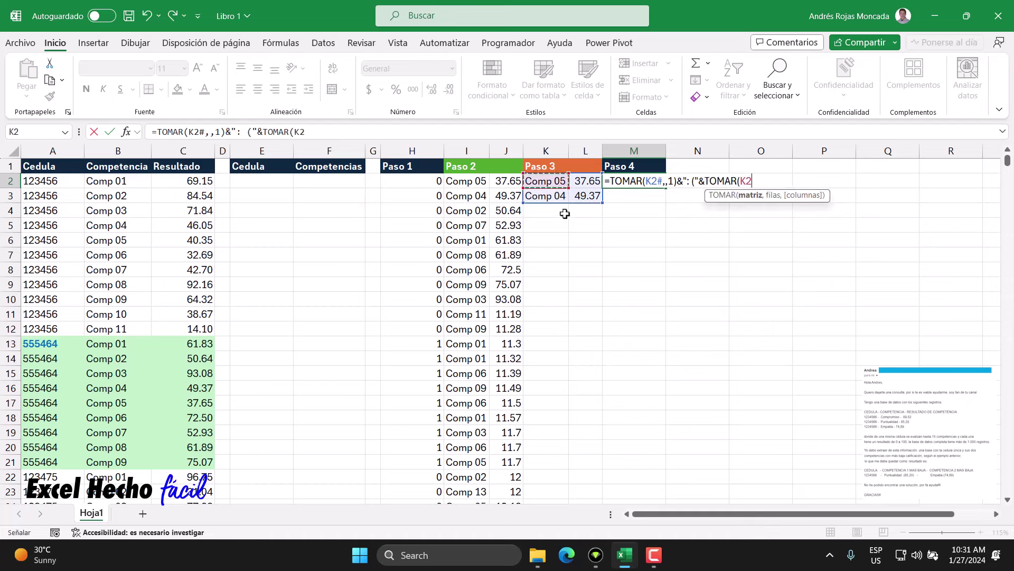
type("#")
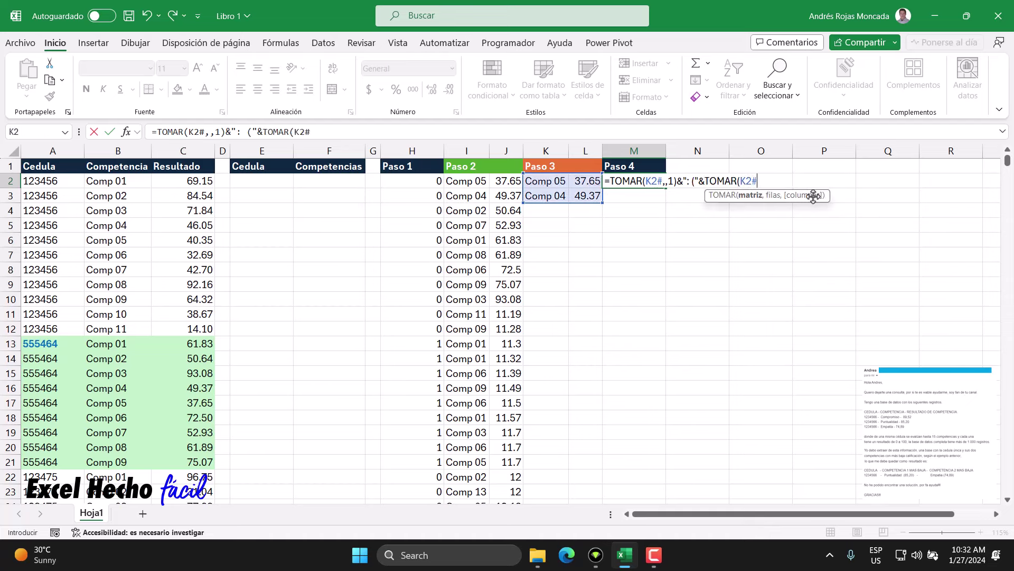
left_click_drag(816, 196, 820, 271)
type(",,")
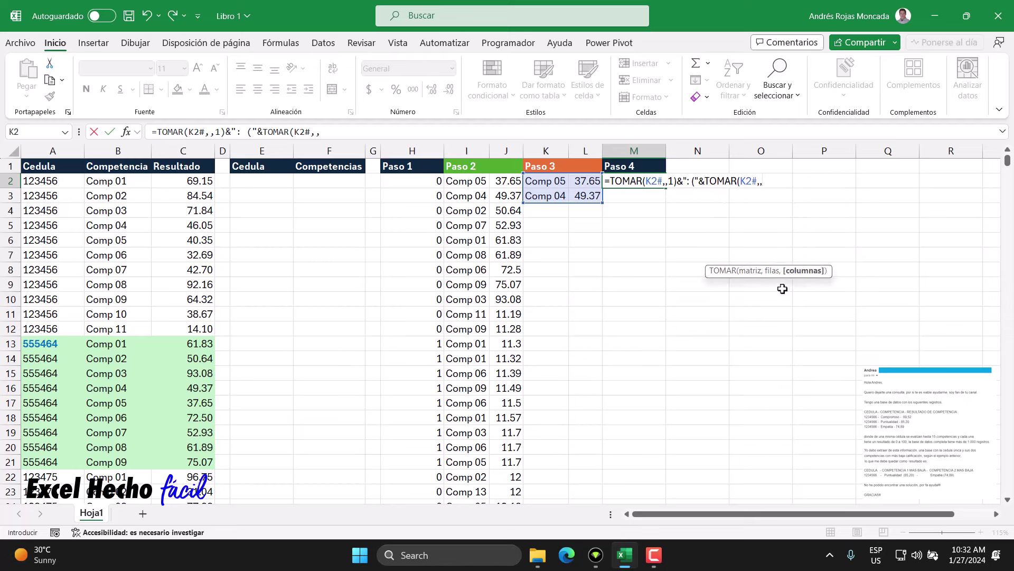
left_click(770, 182)
type("1")
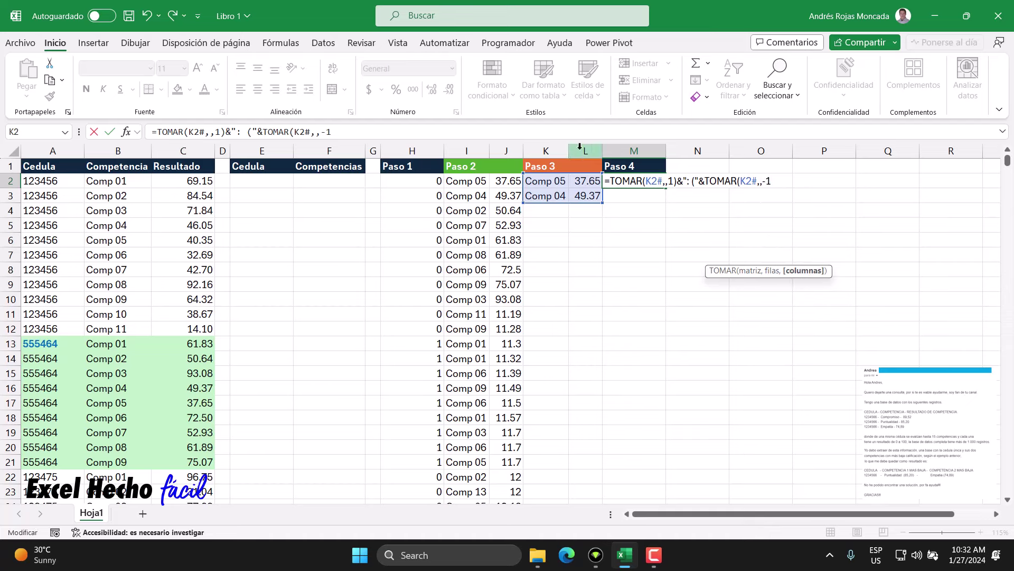
left_click_drag(761, 181, 777, 182)
left_click(776, 182)
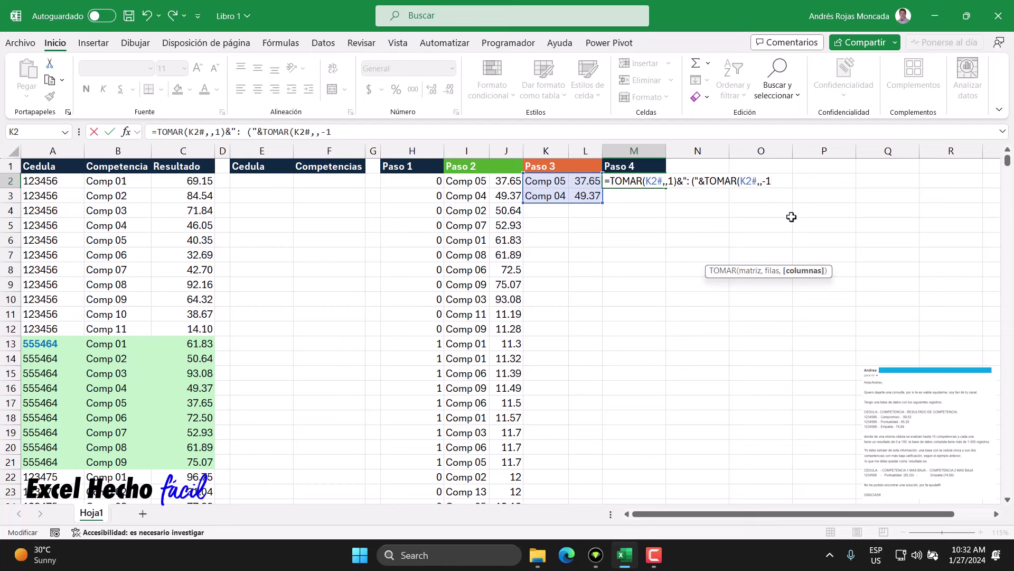
type(")")
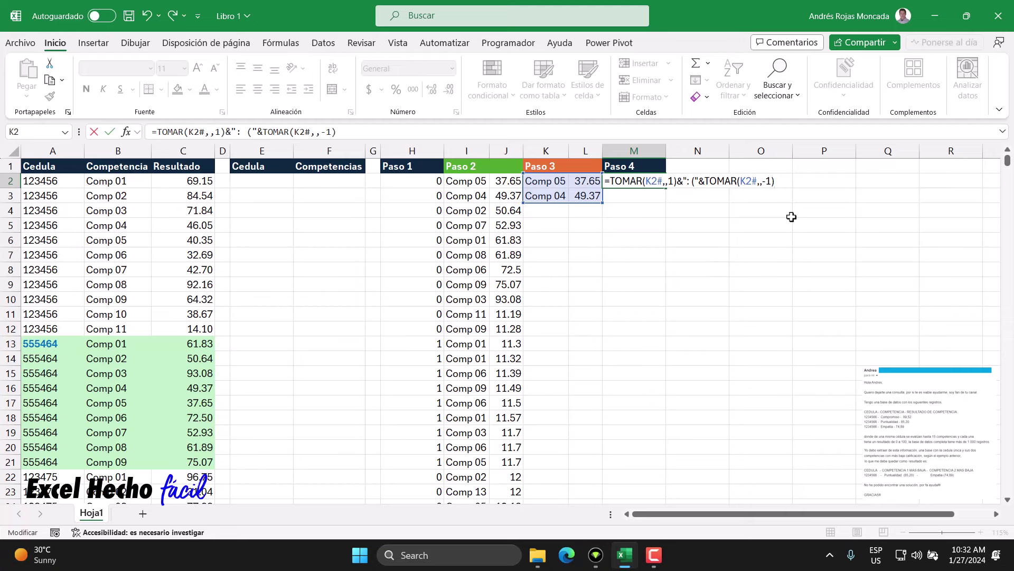
key("Return")
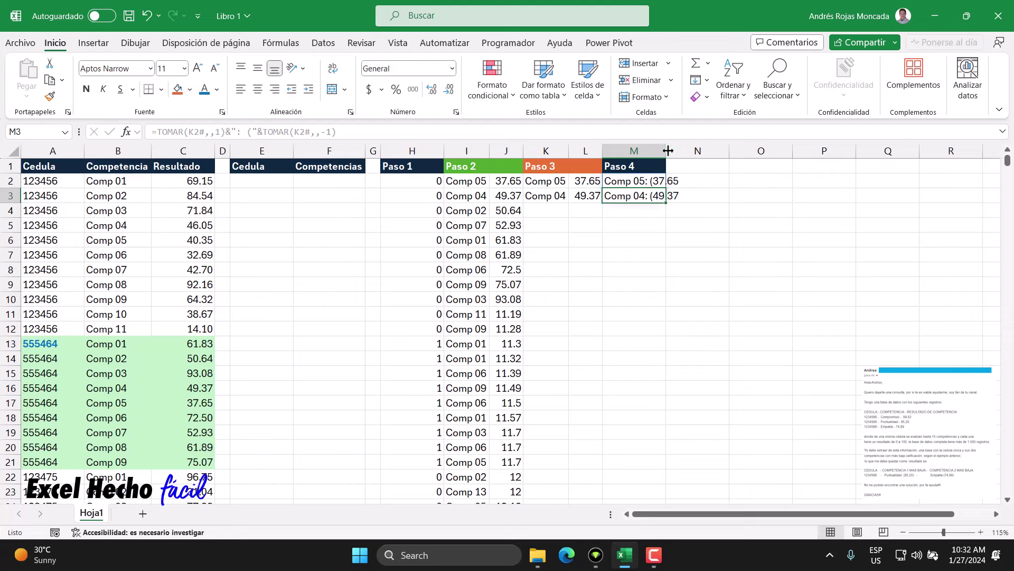
double_click(666, 150)
- Check both Paso 4 results, then append &")" to close each score's parenthesis
left_click_drag(663, 181, 660, 197)
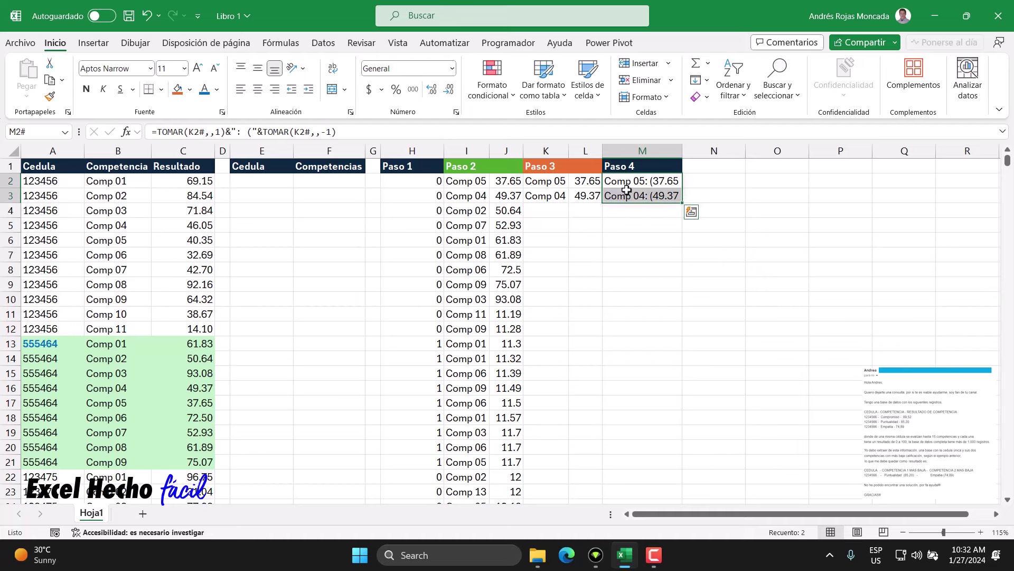
left_click(649, 182)
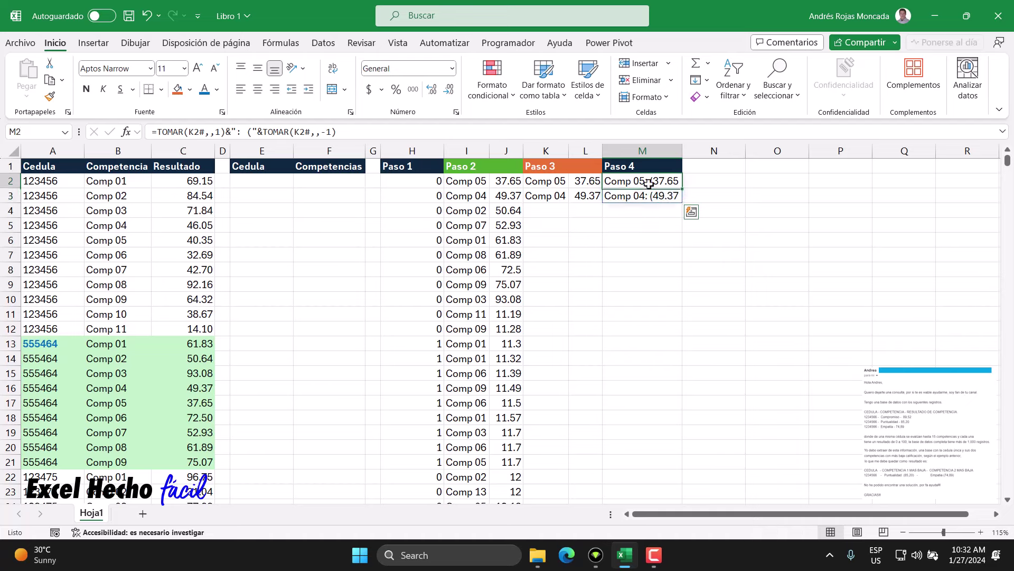
left_click(648, 196)
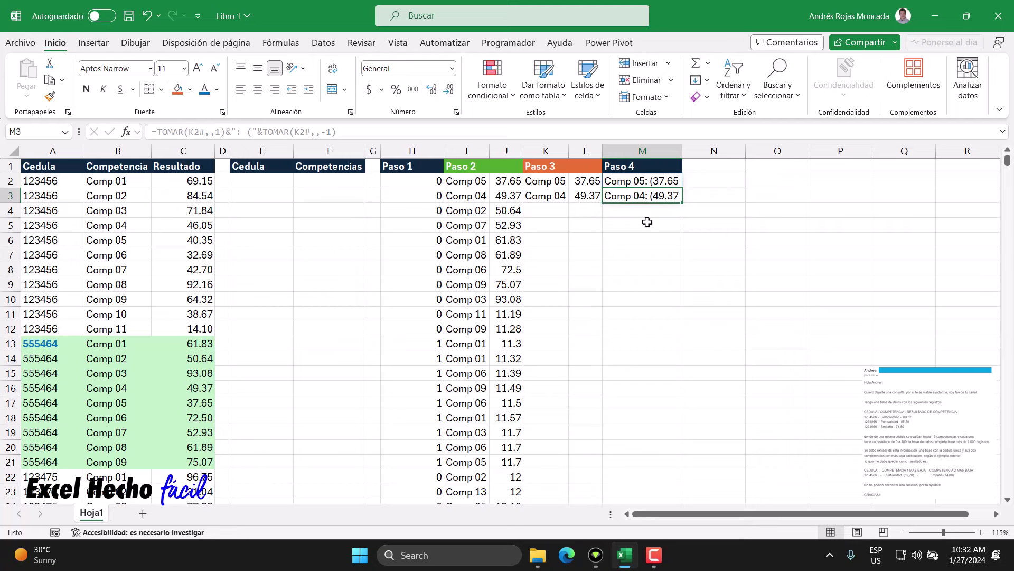
key("Up")
key("F2")
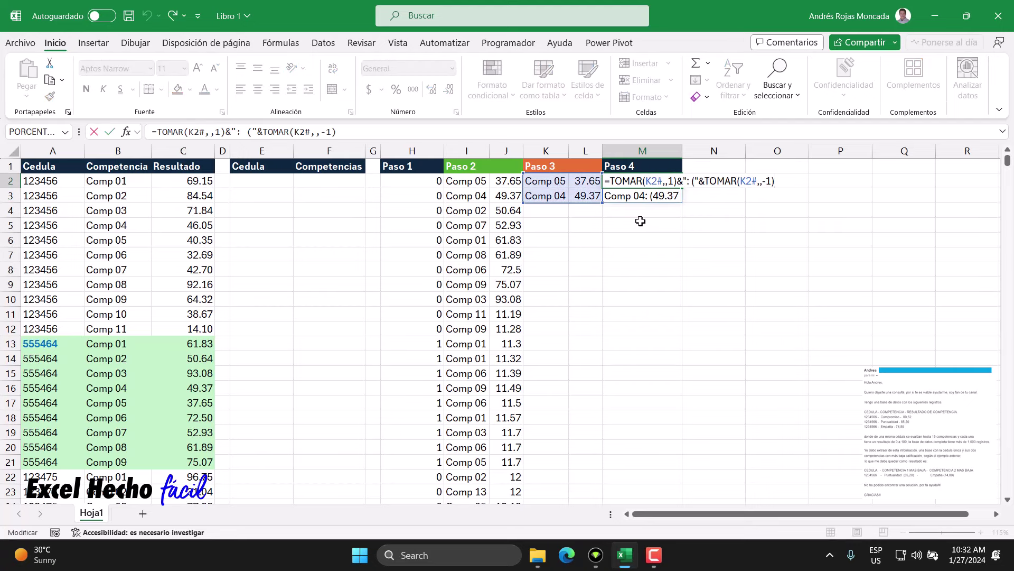
type("&\"")
type(")")
- Refit column M and wrap the M2 formula in MATRIZATEXTO to join both results in one cell
key("Return")
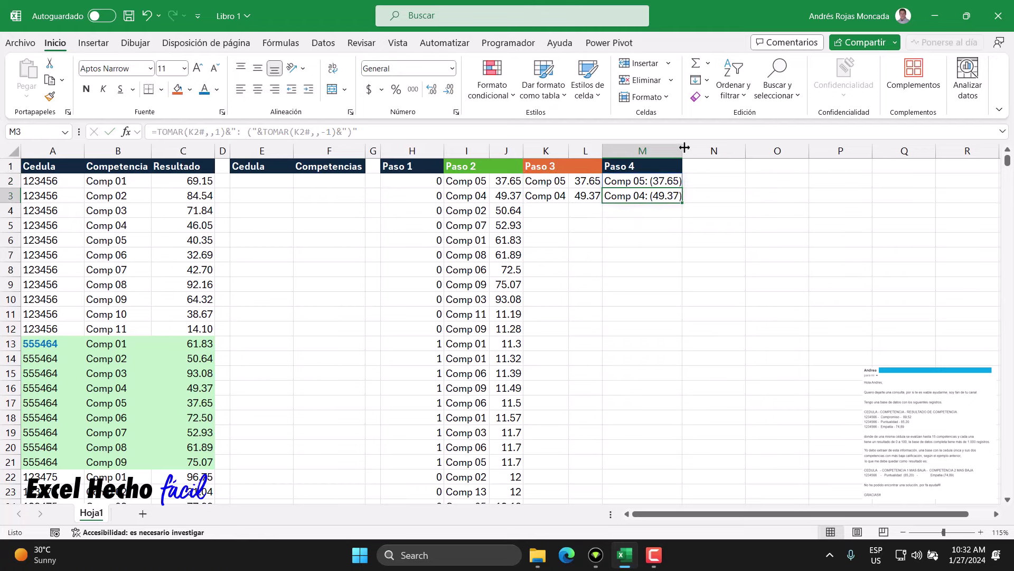
double_click(685, 147)
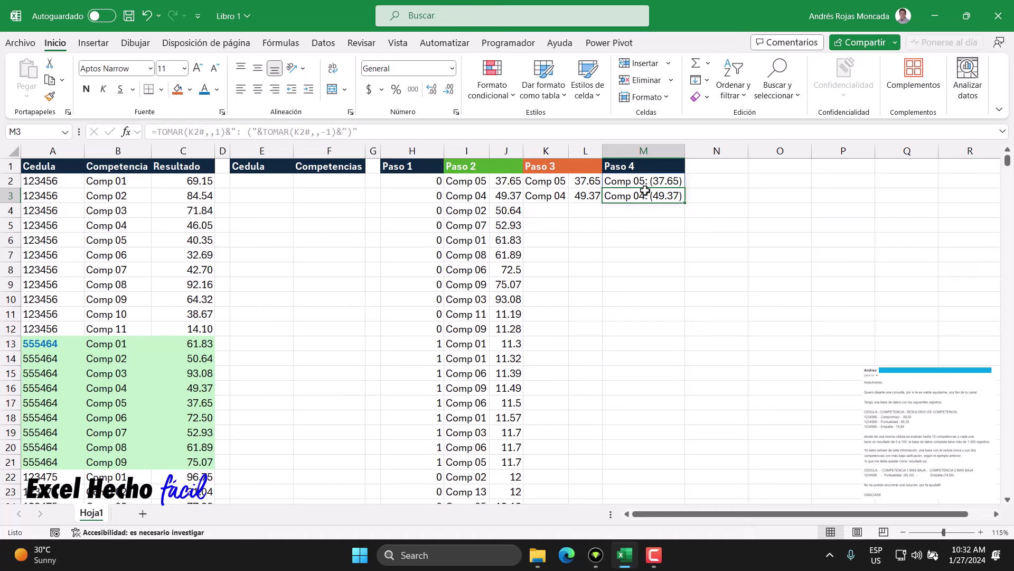
left_click(645, 188)
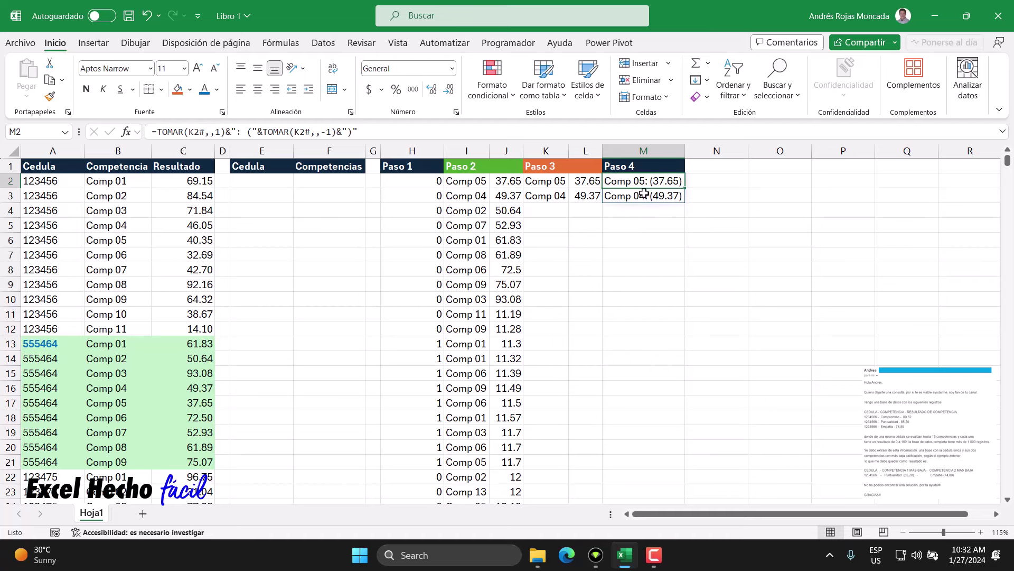
key("F2")
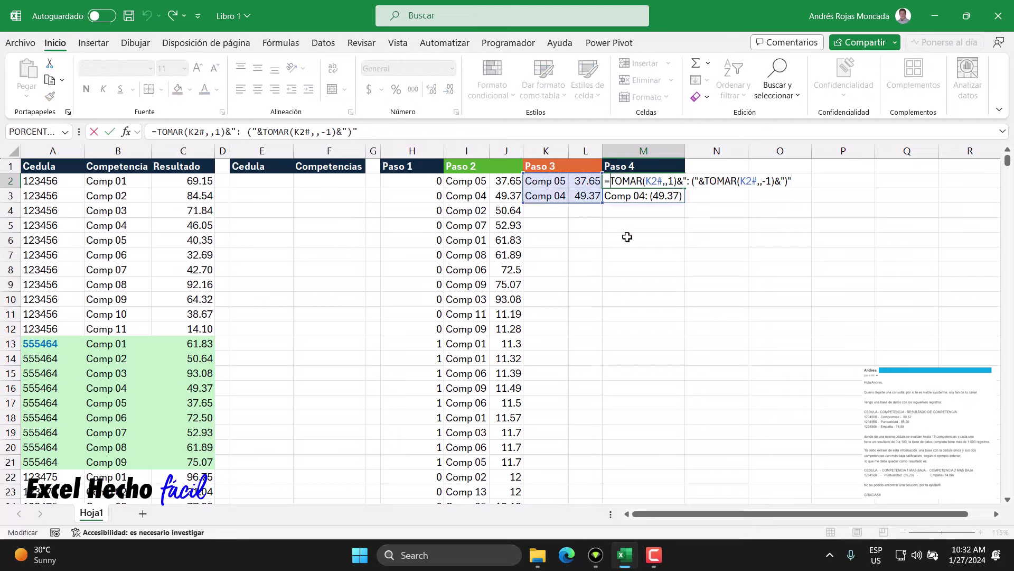
type("matr")
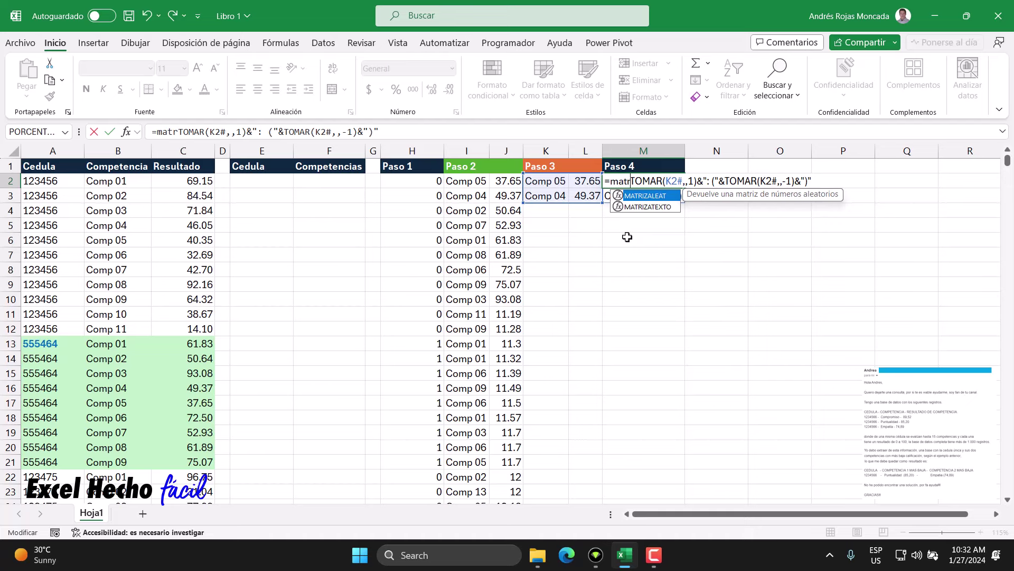
key("Down")
key("Tab")
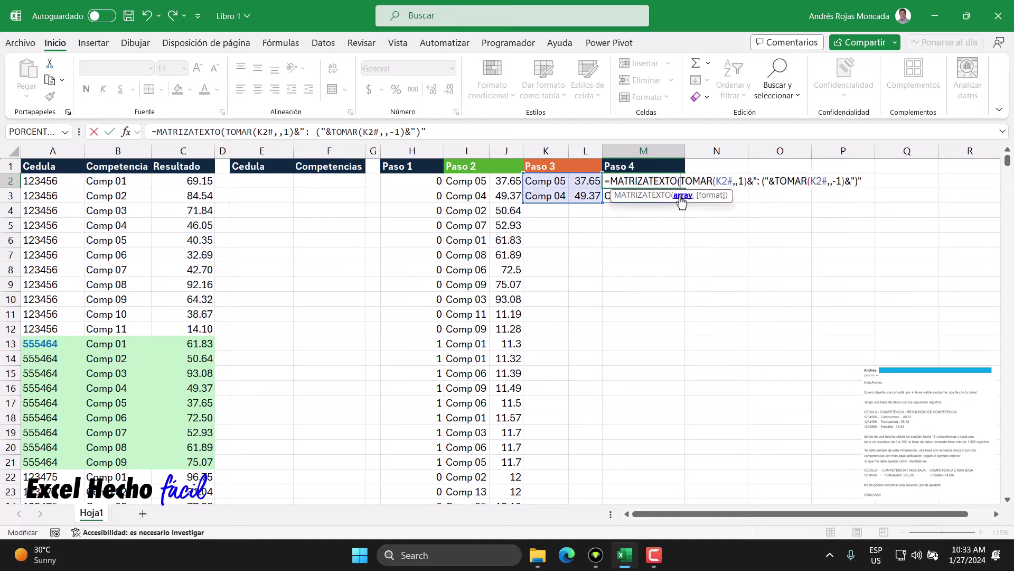
left_click(681, 196)
key("Return")
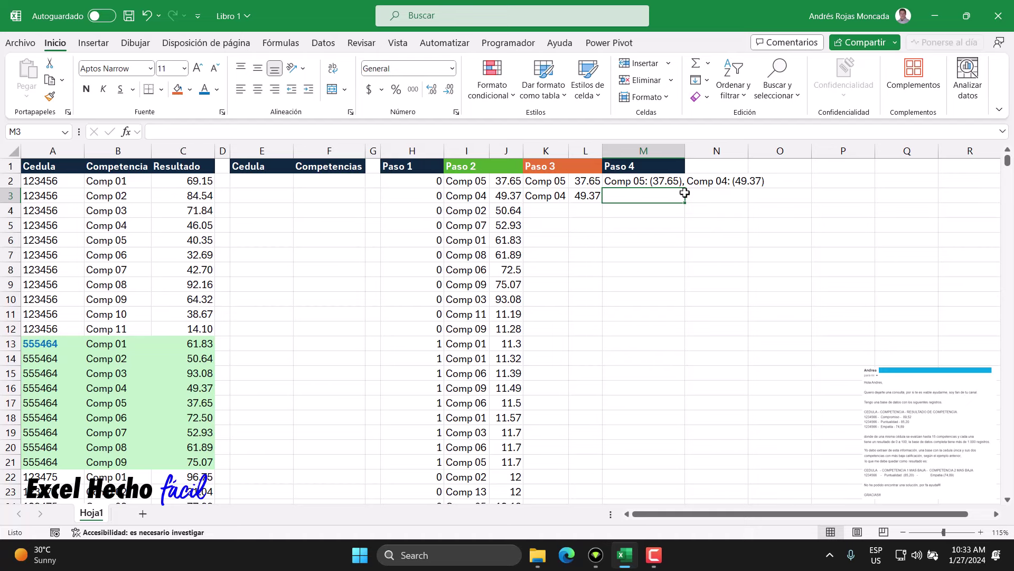
left_click(636, 184)
key("F2")
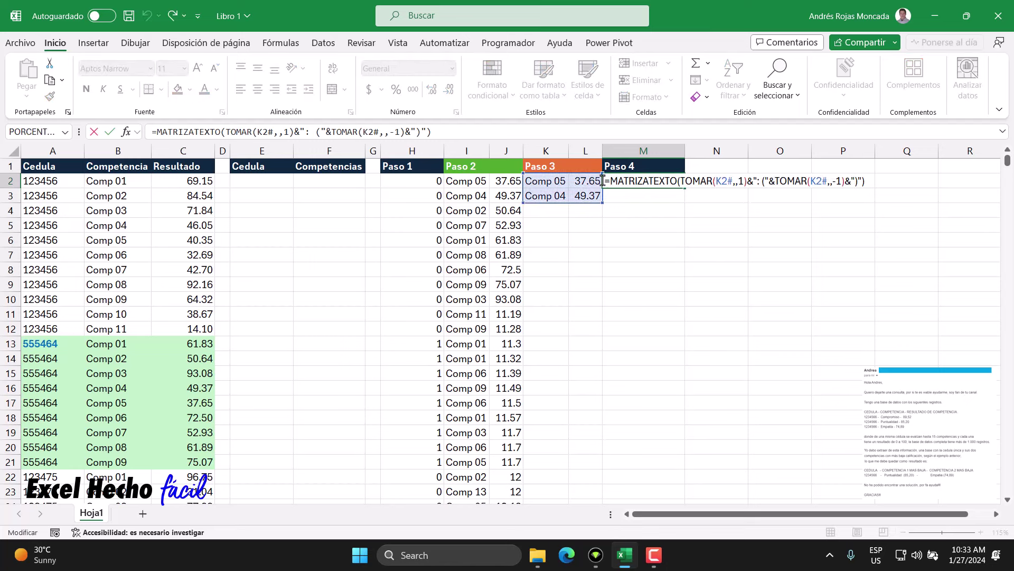
type("api")
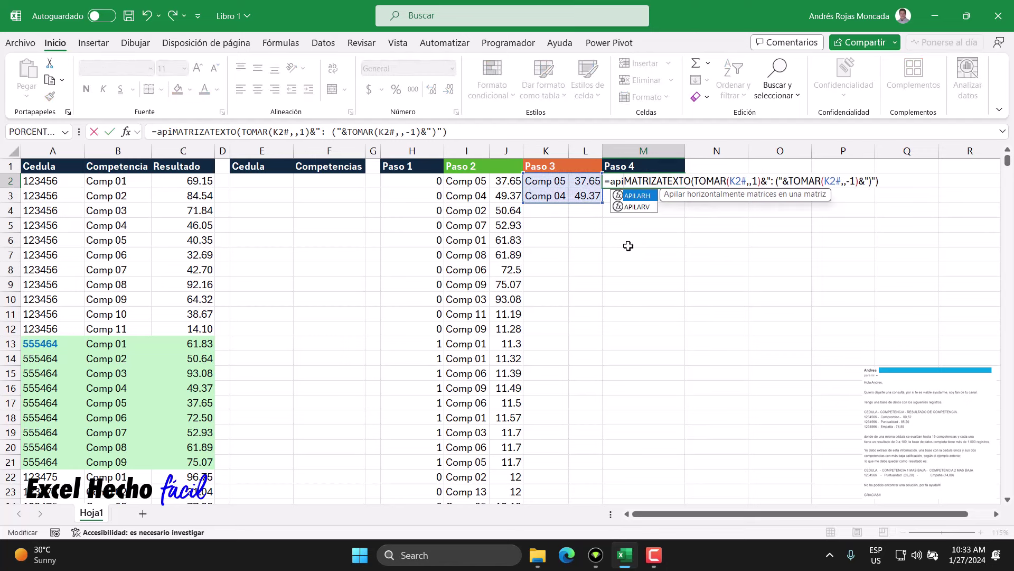
key("Tab")
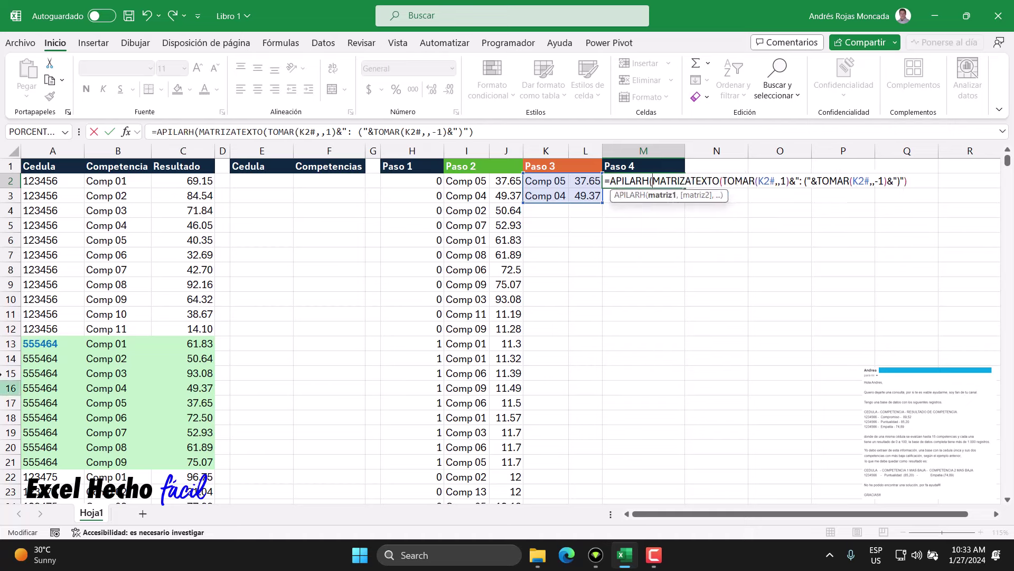
left_click(30, 344)
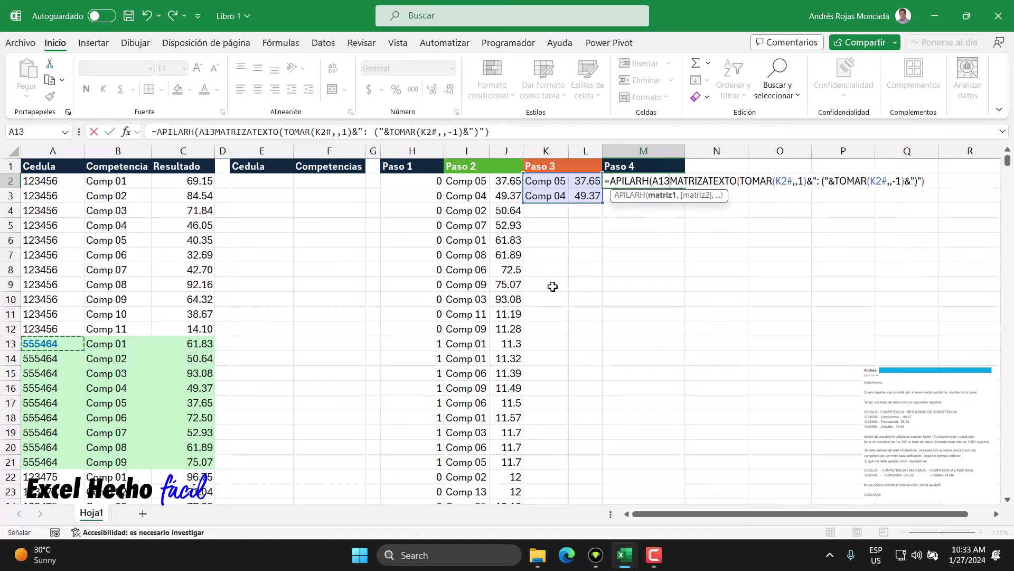
type(",")
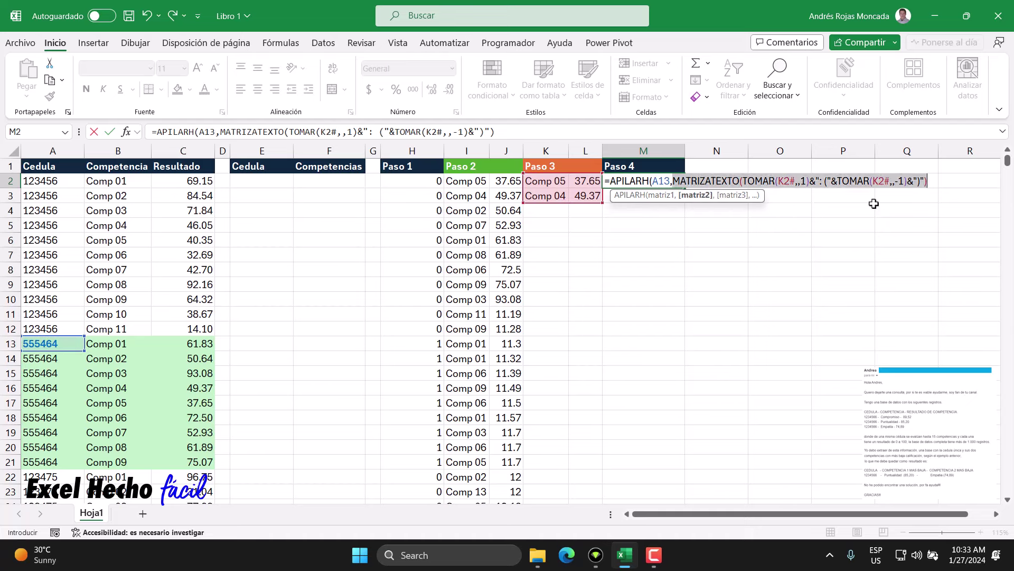
left_click(930, 181)
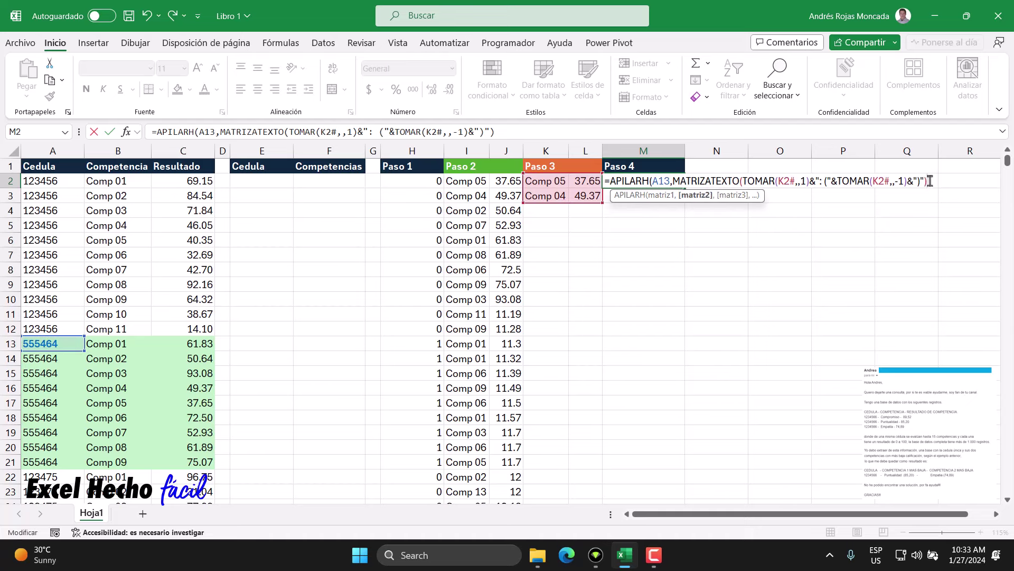
type(")")
key("ctrl+Return")
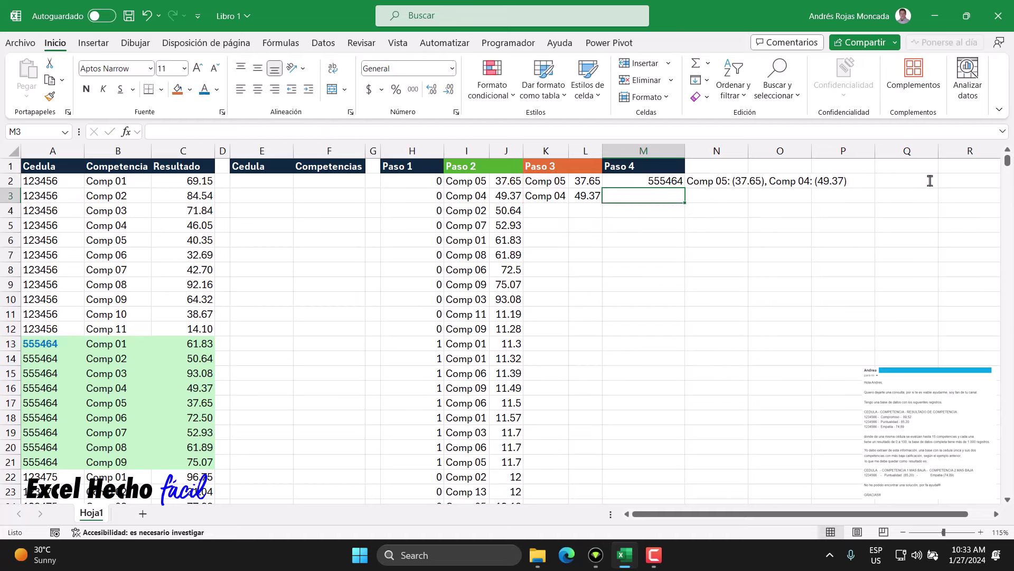
- Copy the Paso 4 header style onto N1 and autofit columns M and N
left_click(658, 165)
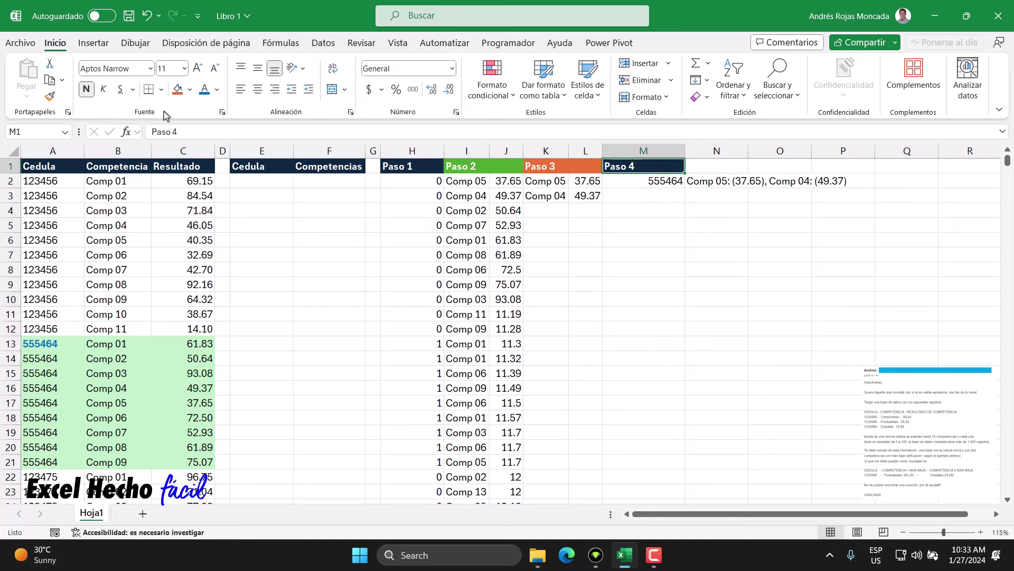
left_click(49, 96)
left_click(742, 168)
left_click_drag(644, 150, 718, 153)
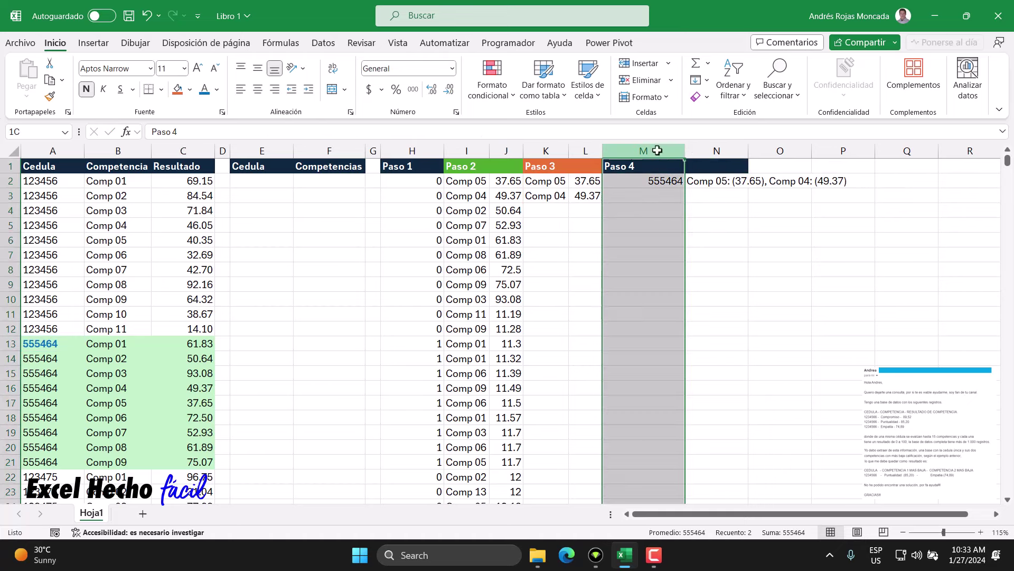
double_click(685, 151)
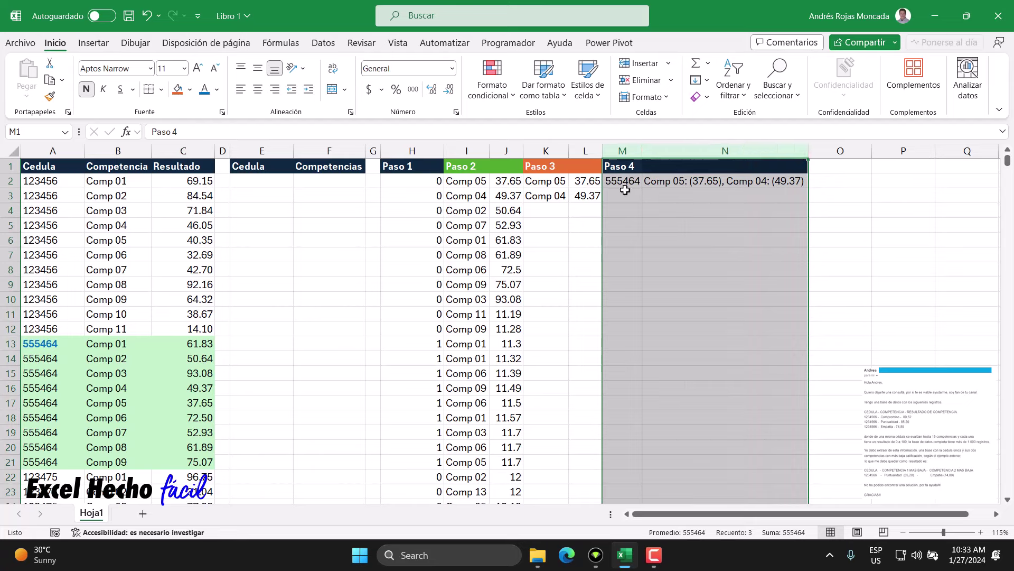
left_click(622, 151)
double_click(642, 150)
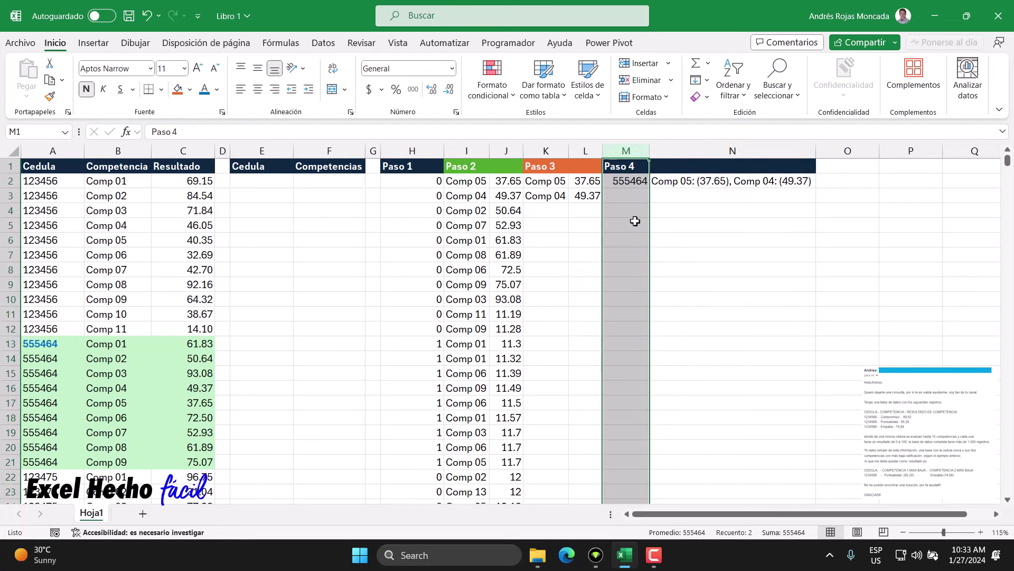
- Fill the Paso 4 header cells M1:N1 light blue
left_click_drag(630, 165, 672, 165)
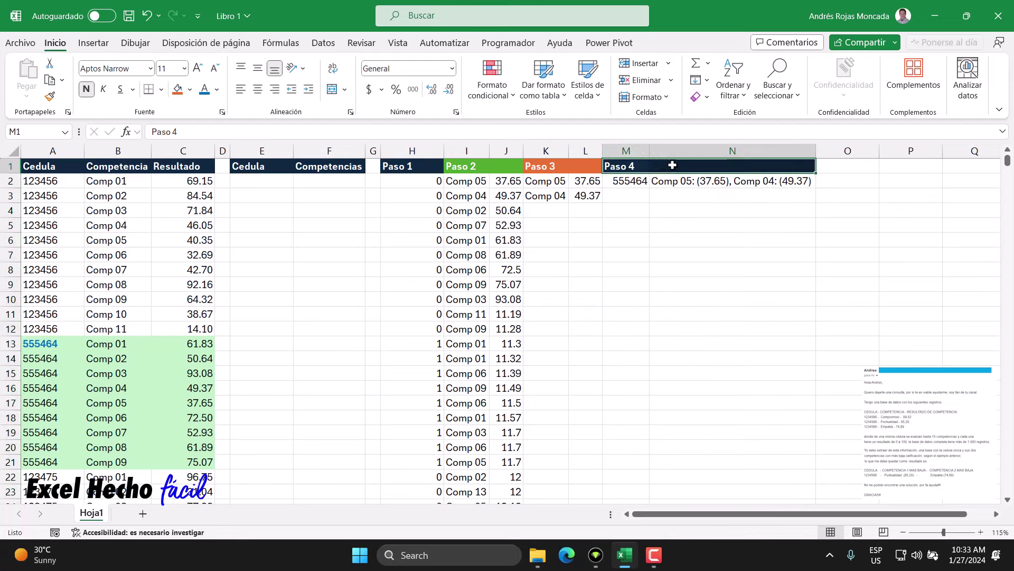
left_click(190, 90)
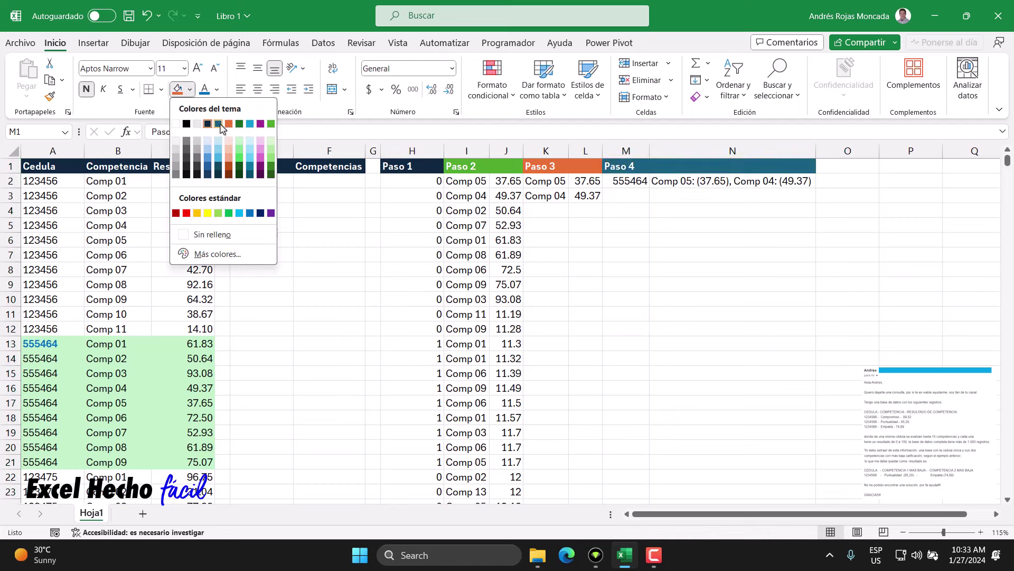
left_click(251, 124)
left_click(632, 184)
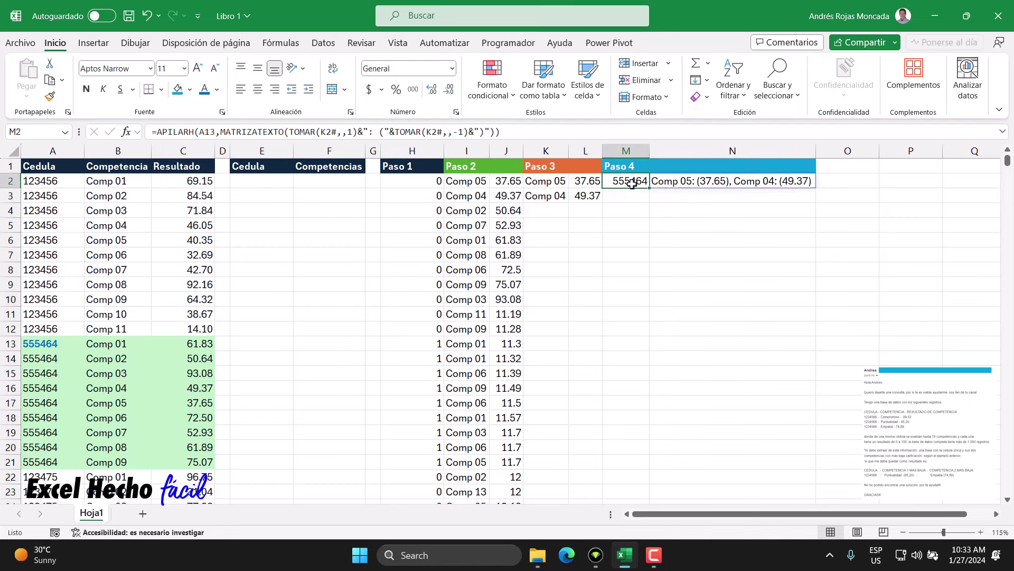
left_click(270, 181)
left_click(308, 179)
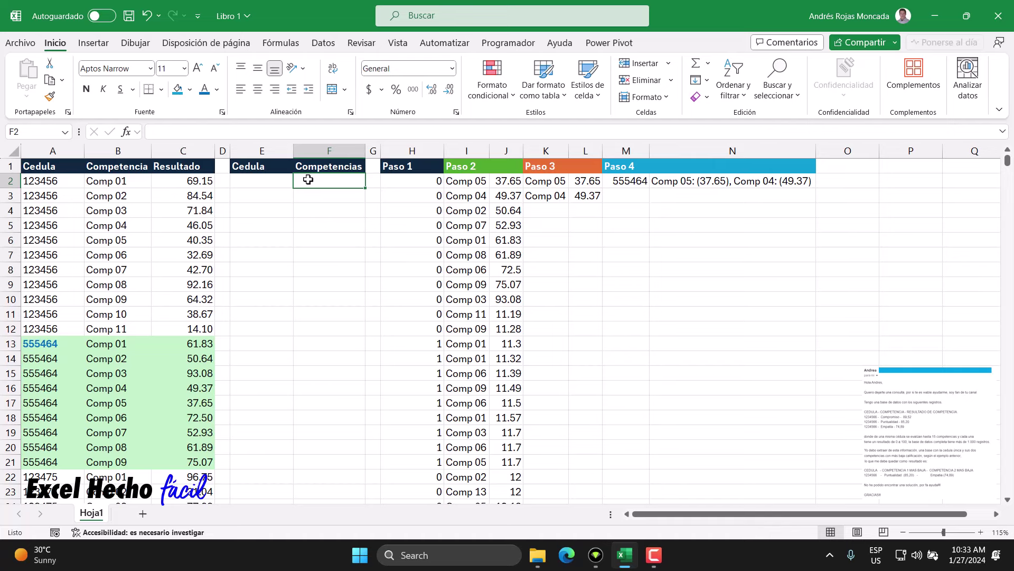
- Begin a LET formula in E2 defining cc as A2:A1028
key("Left")
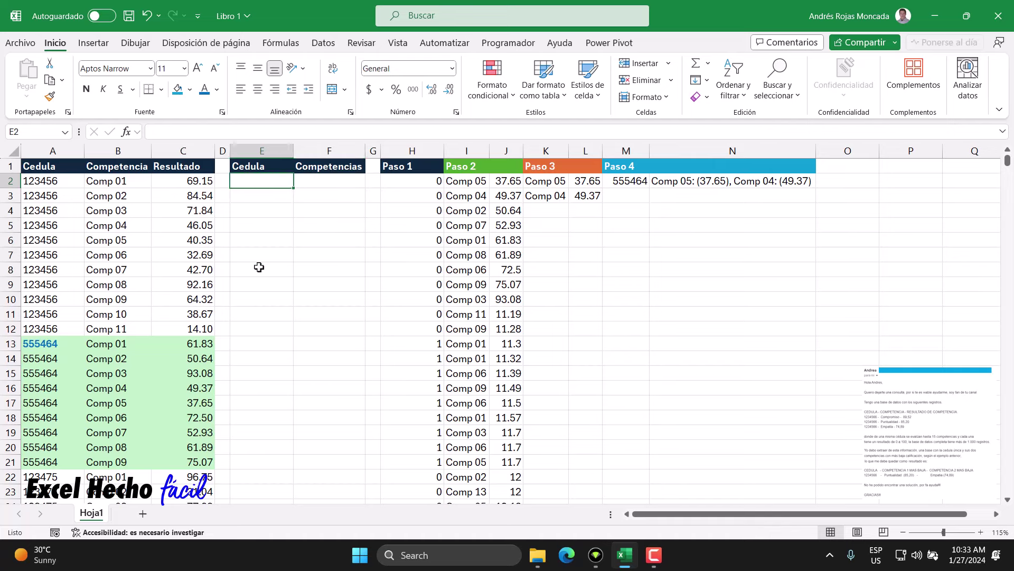
type("=")
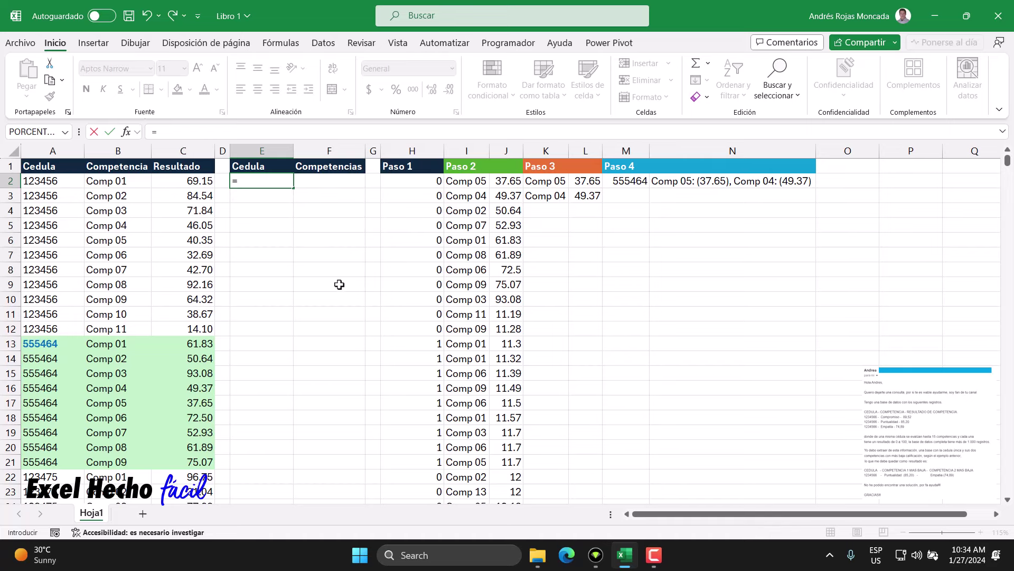
type("LE")
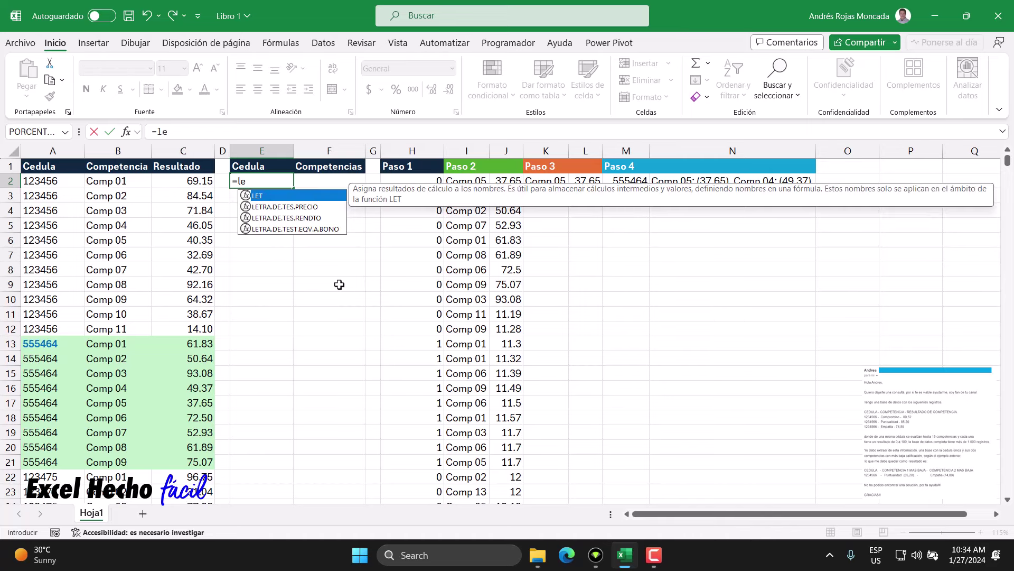
type("T(")
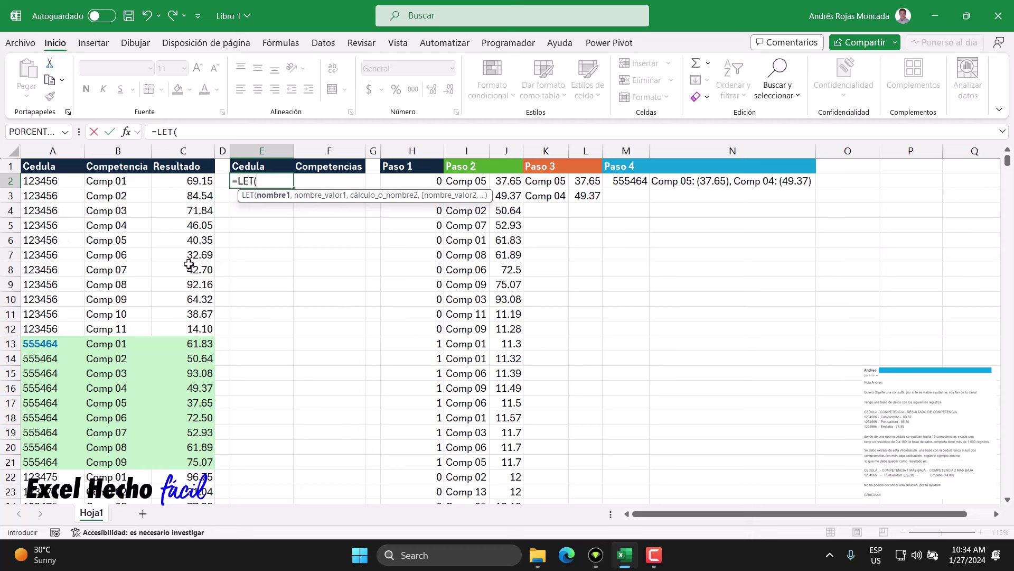
type("cc,")
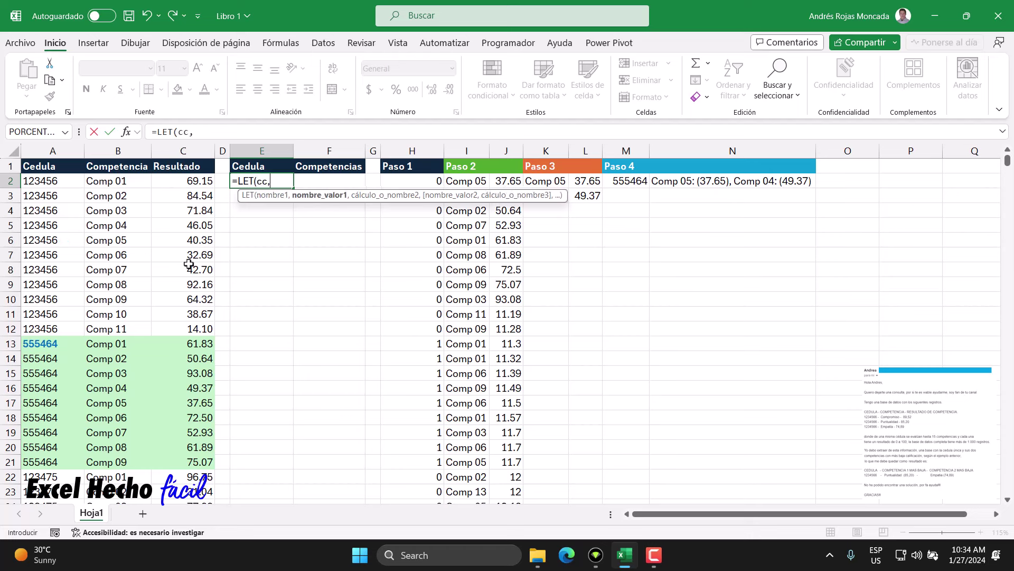
left_click(55, 180)
key("ctrl+shift+Down")
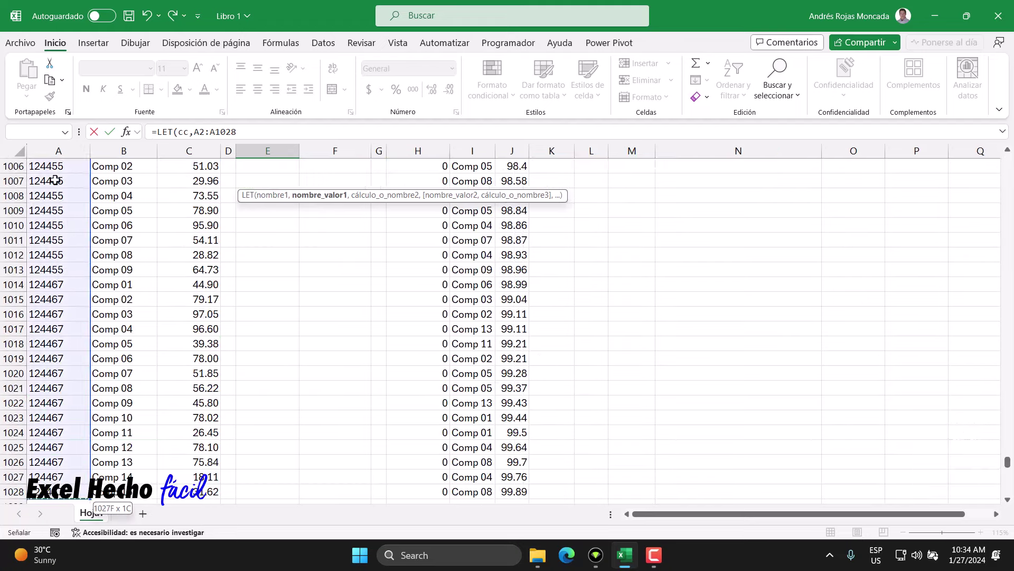
key("ctrl+BackSpace")
left_click_drag(465, 195, 455, 297)
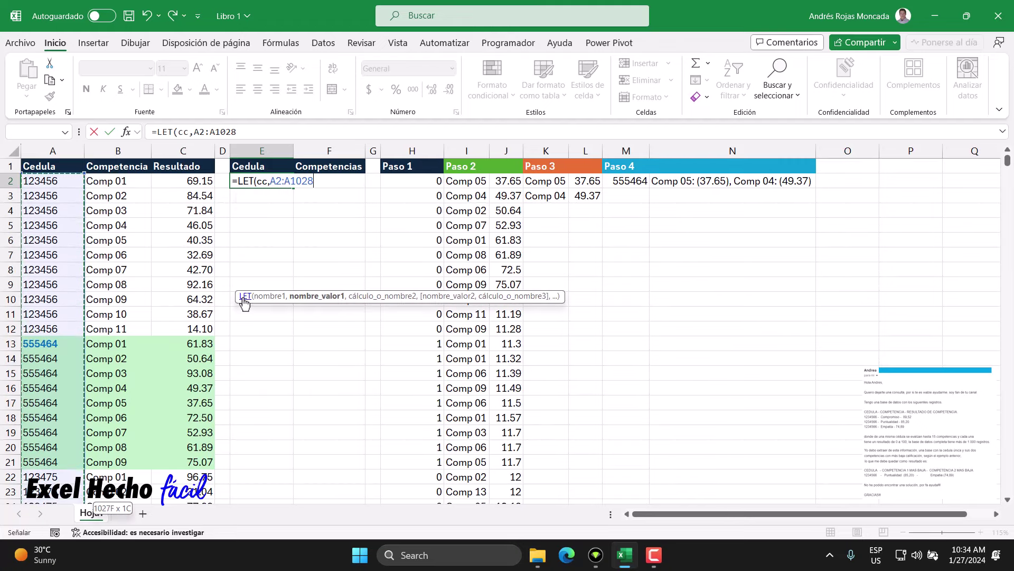
left_click(264, 297)
left_click(294, 297)
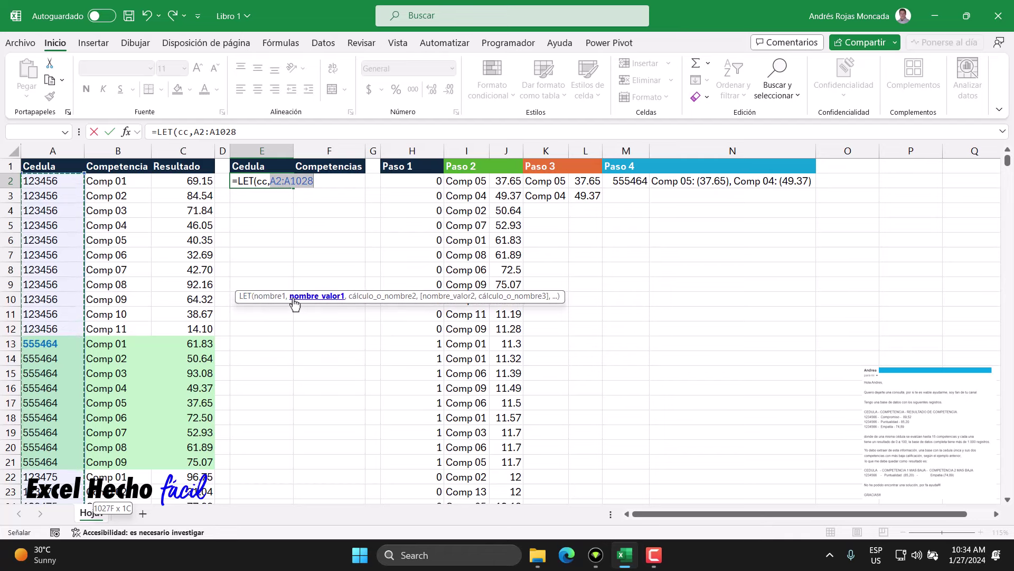
left_click(317, 181)
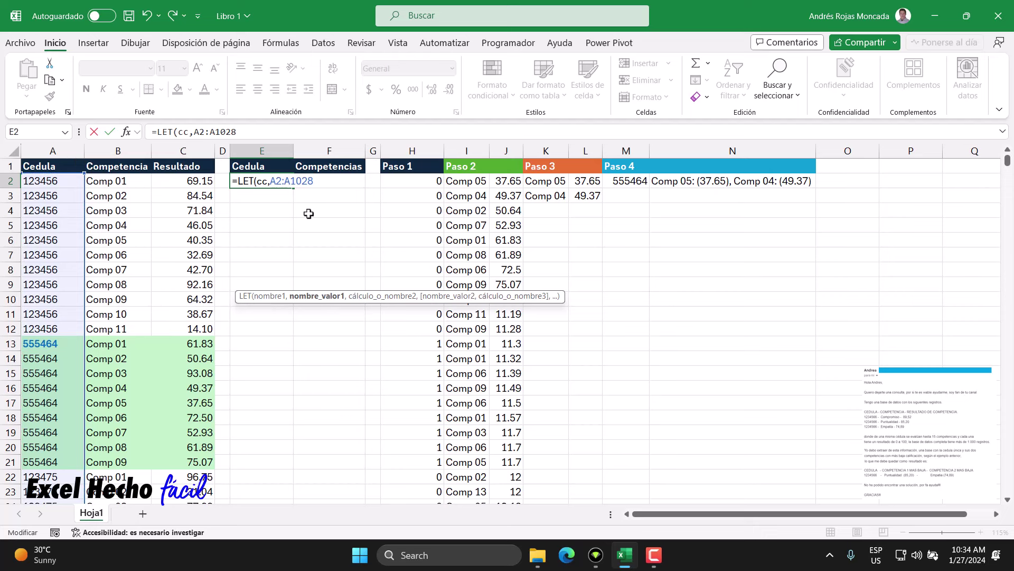
double_click(262, 181)
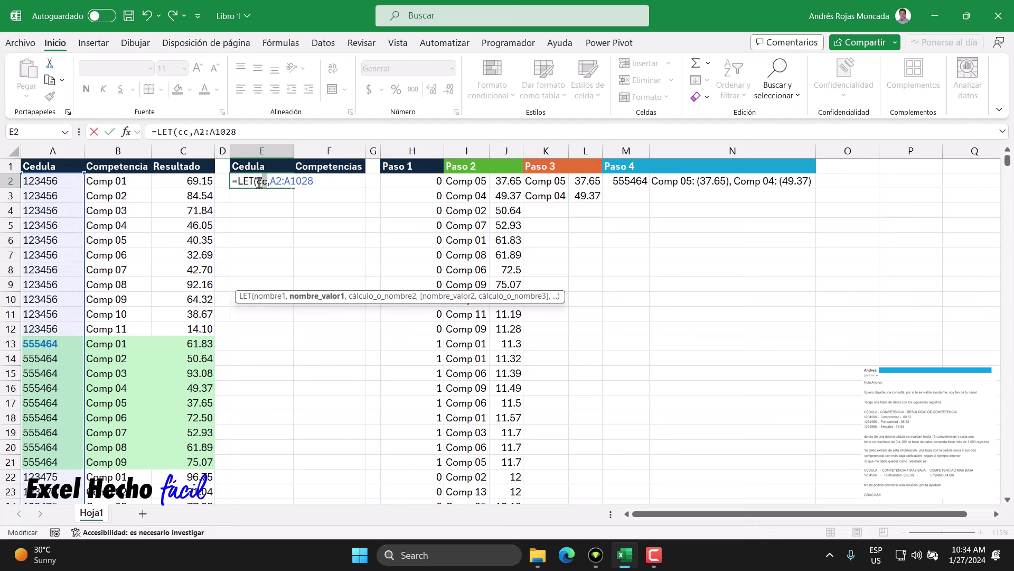
left_click(319, 183)
- Add the name cr referring to B2:C1028 to the LET formula
type(",")
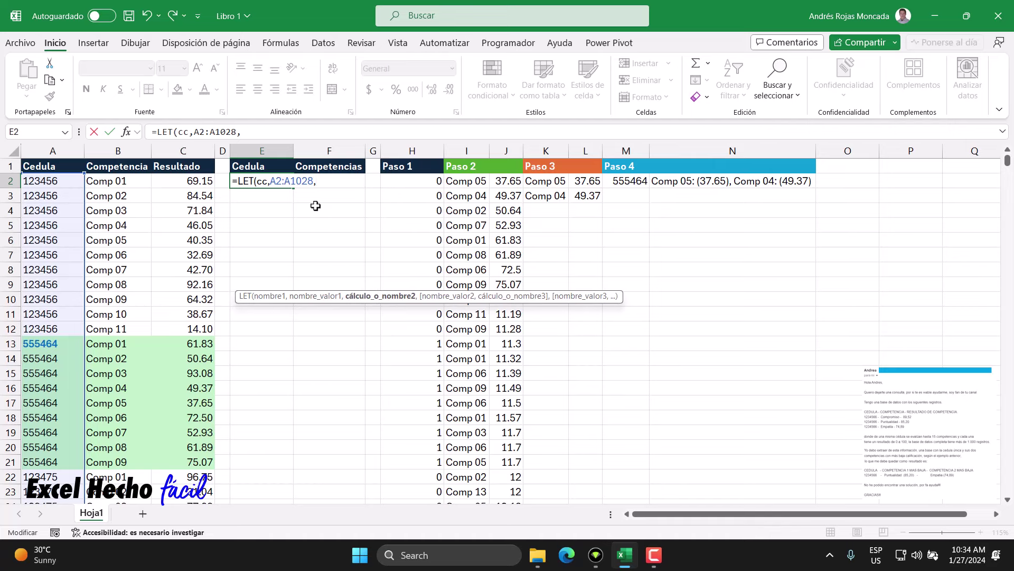
type("cr,")
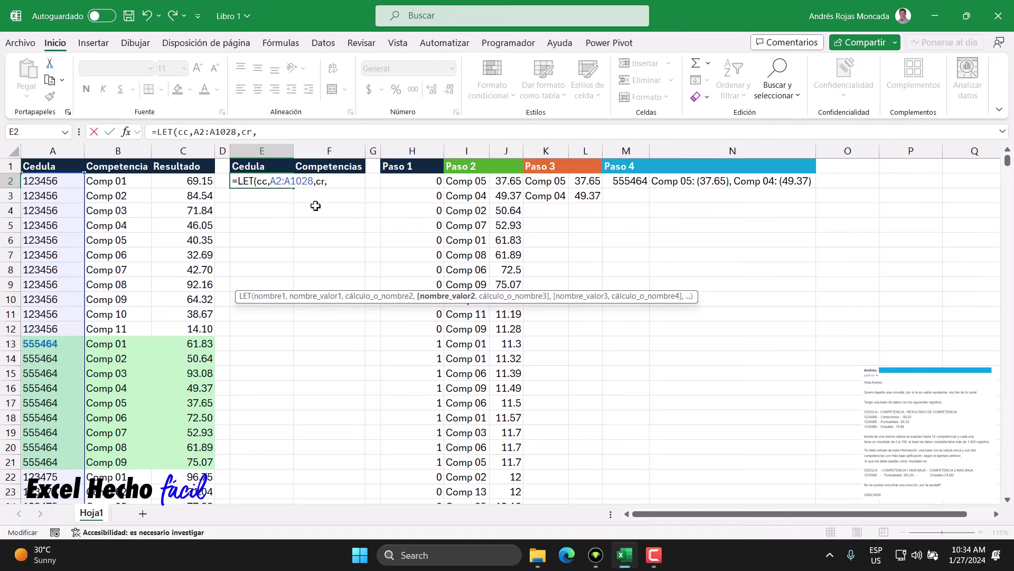
double_click(321, 180)
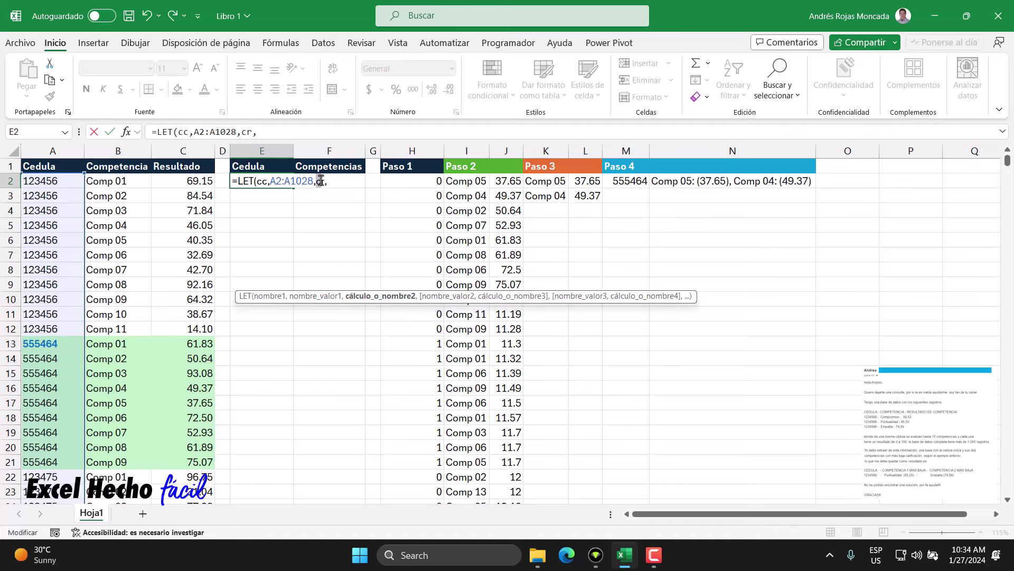
left_click(326, 180)
left_click(107, 181)
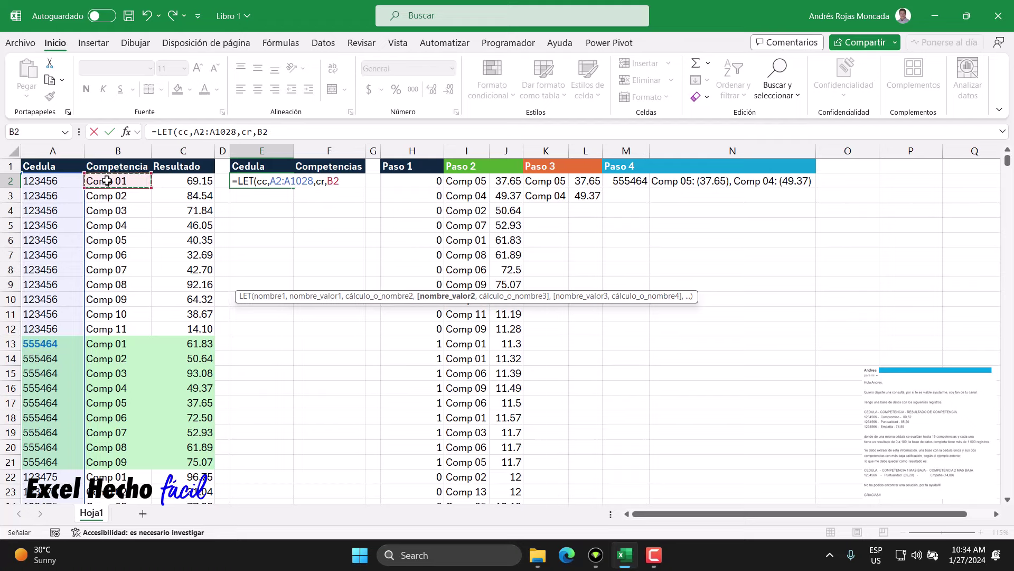
key("ctrl+shift+Right")
key("ctrl+shift+Down")
key("ctrl+BackSpace")
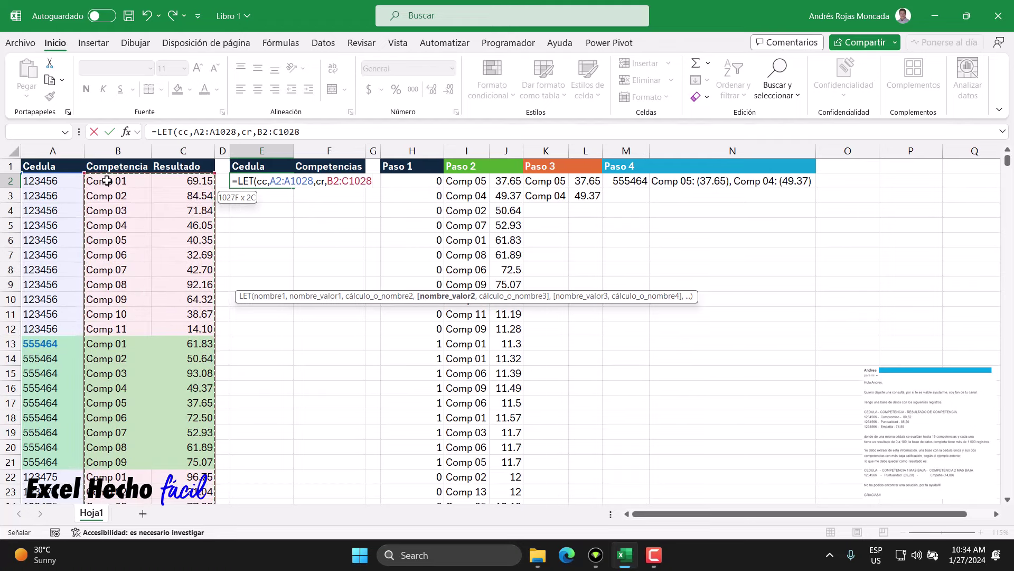
- Define r as C2:C1028, then start a REDUCE( call
type(",")
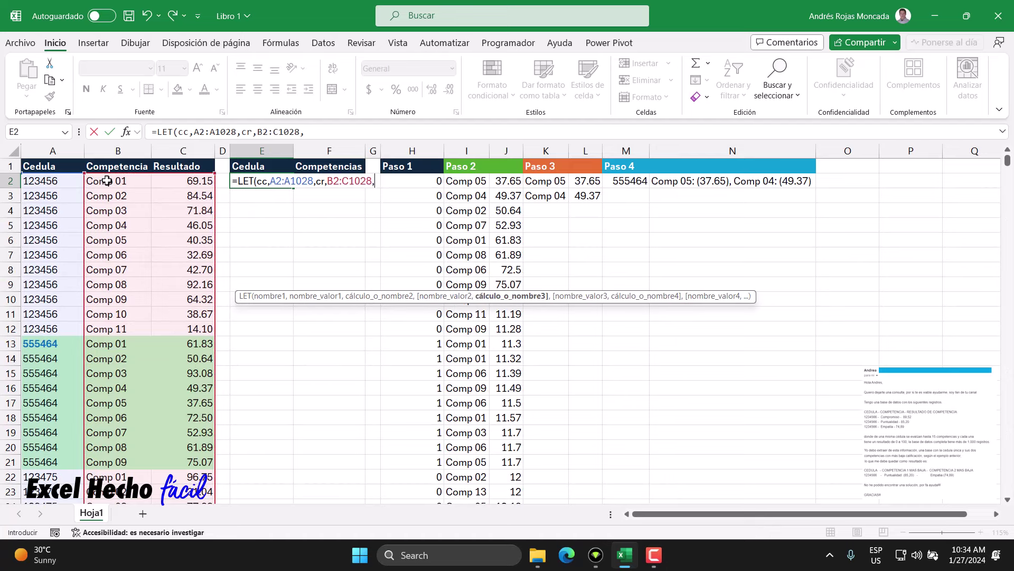
type("r,")
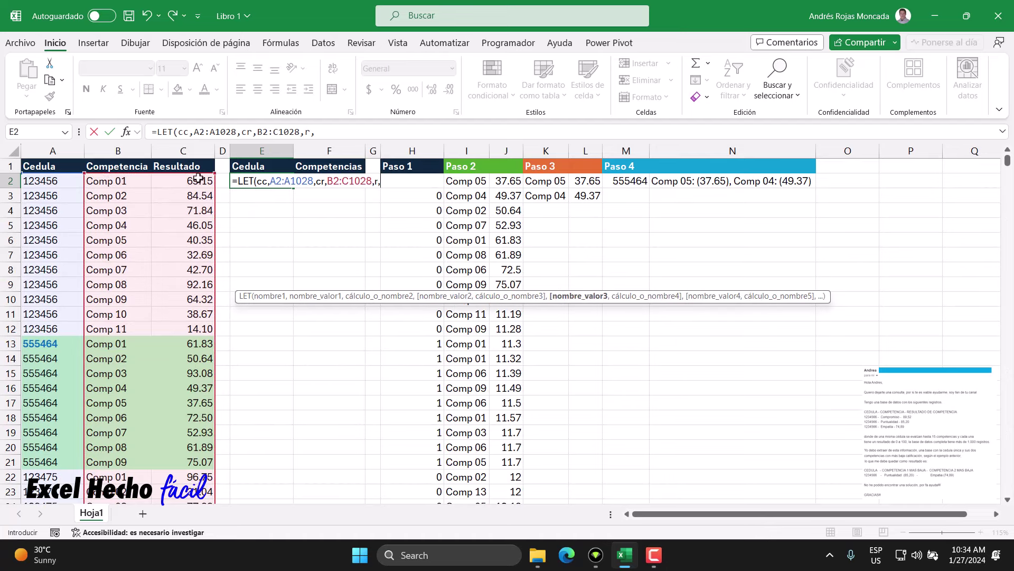
left_click(199, 180)
key("ctrl+shift+Down")
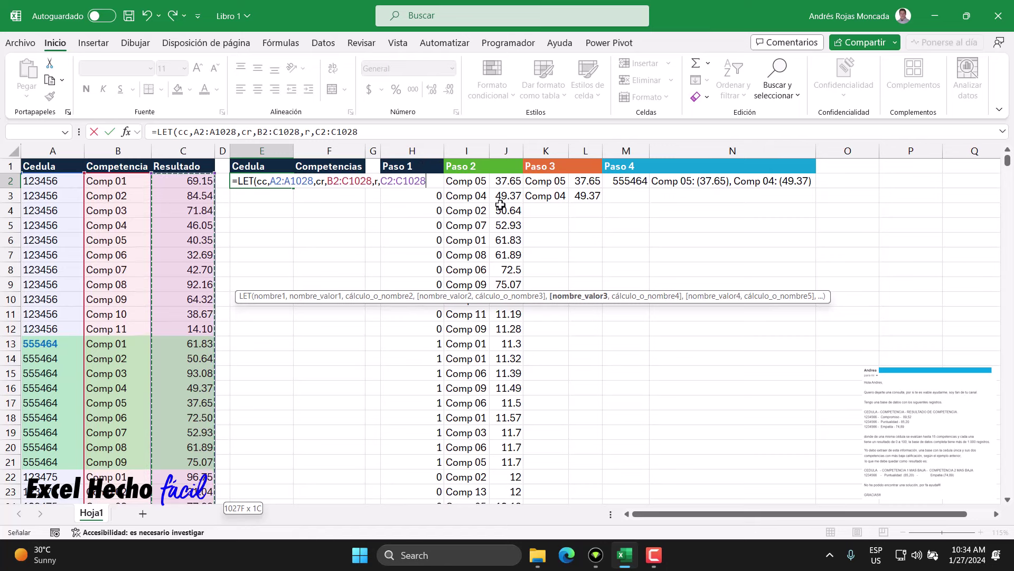
type(",")
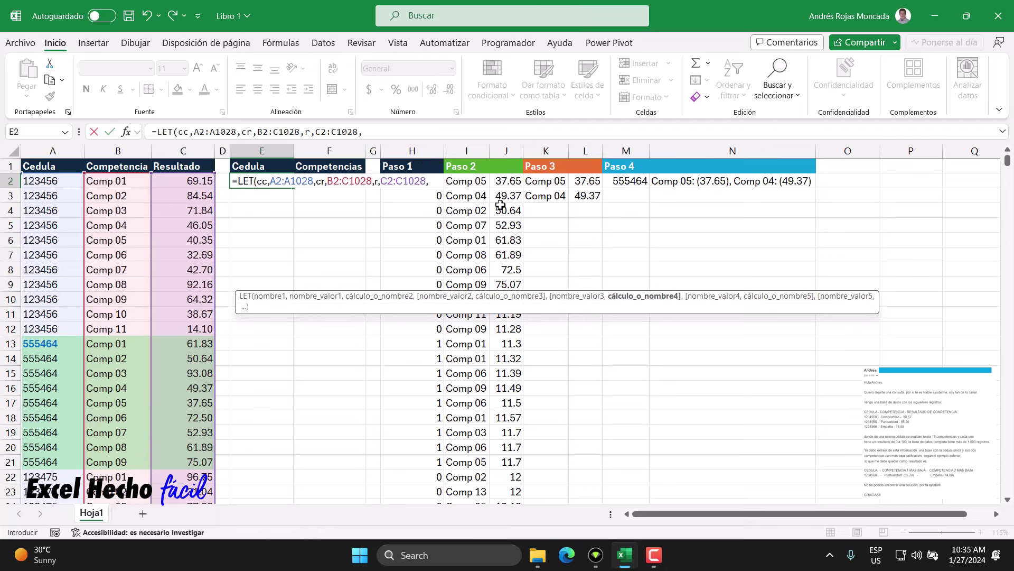
type("redu")
key("Tab")
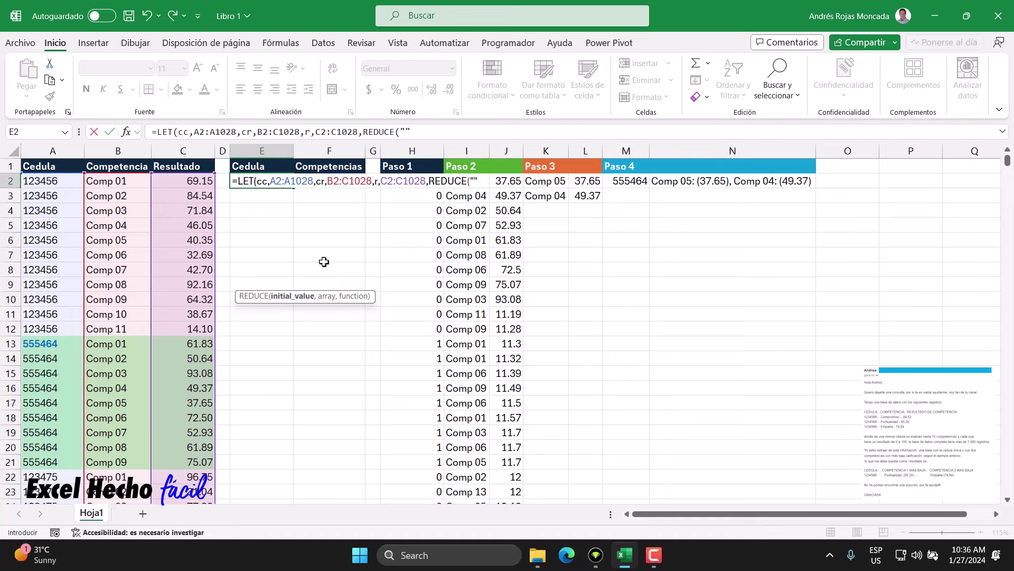
- Add UNICOS(cc) as REDUCE's array argument after its empty-string start value in E2
type(",")
type("uni")
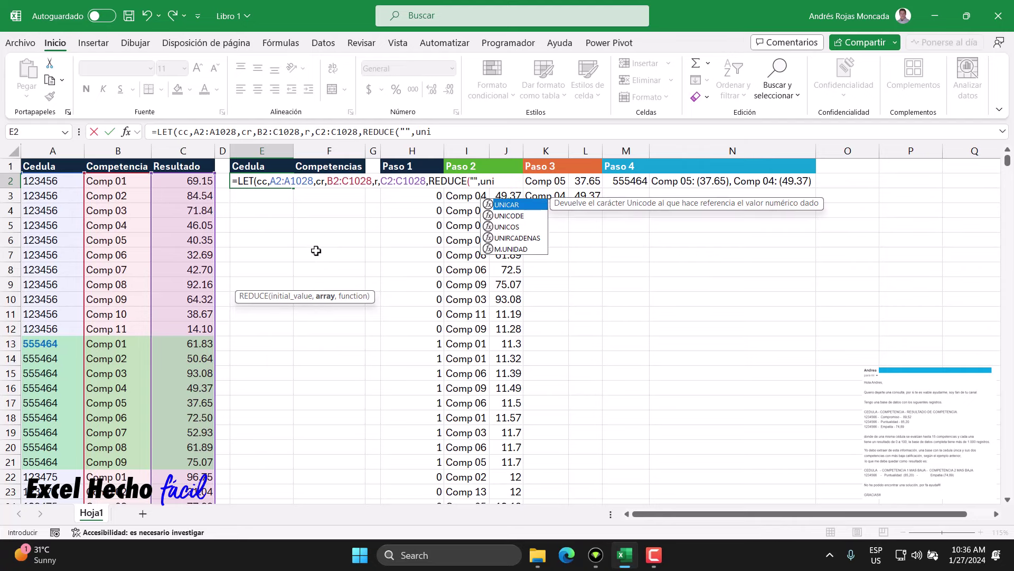
key("Tab")
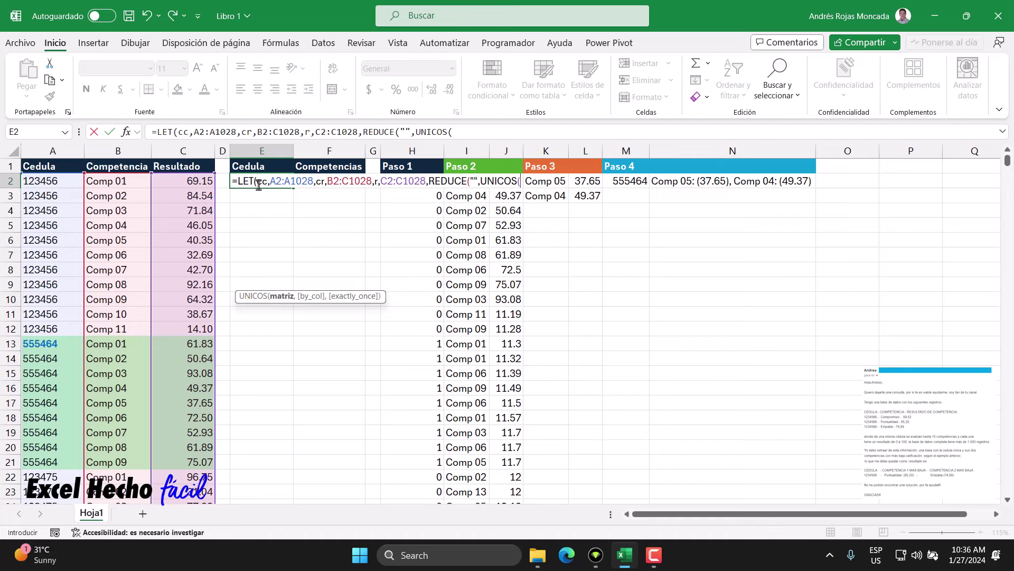
type("cc")
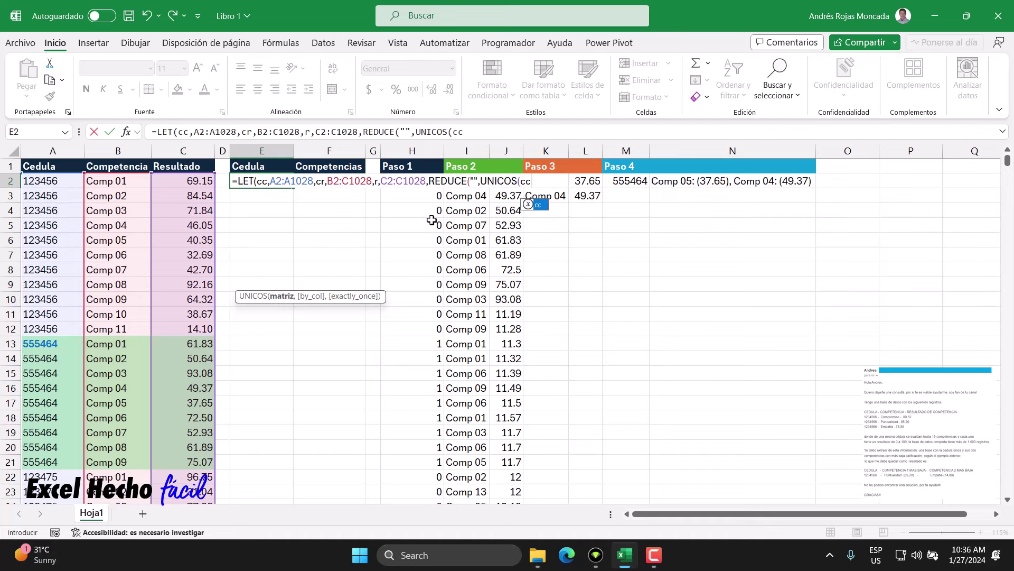
type(")")
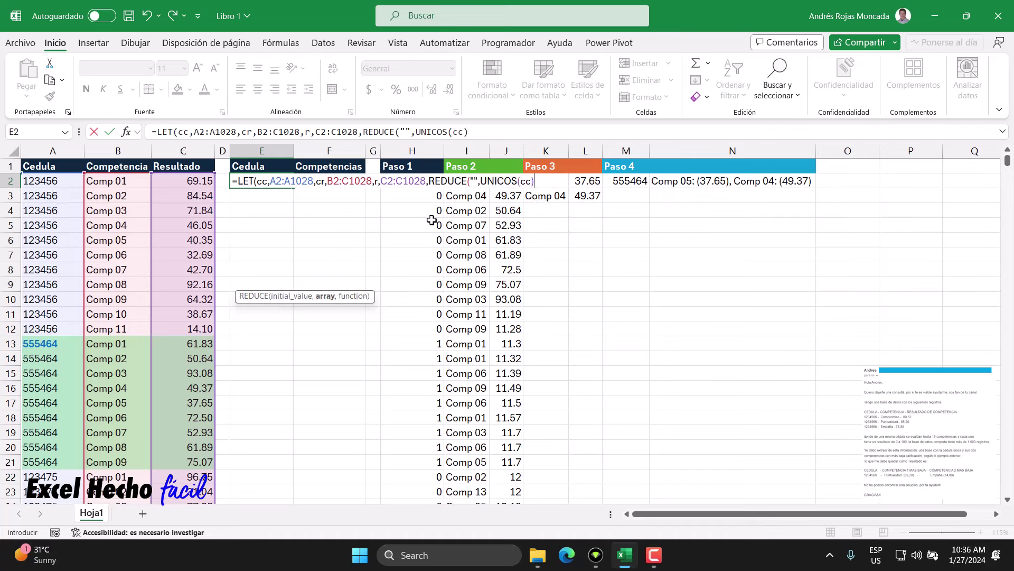
left_click_drag(481, 181, 534, 181)
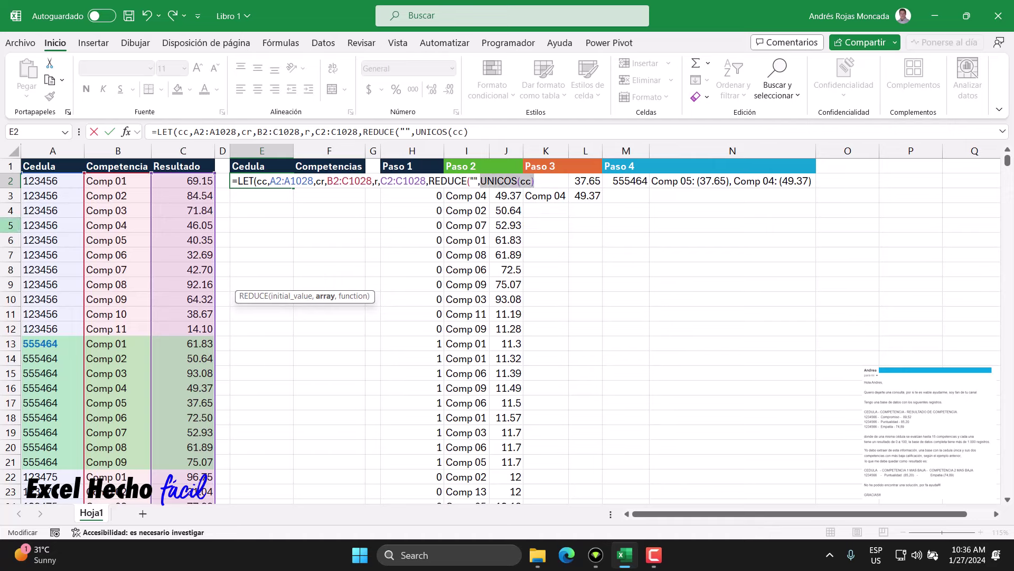
left_click(534, 183)
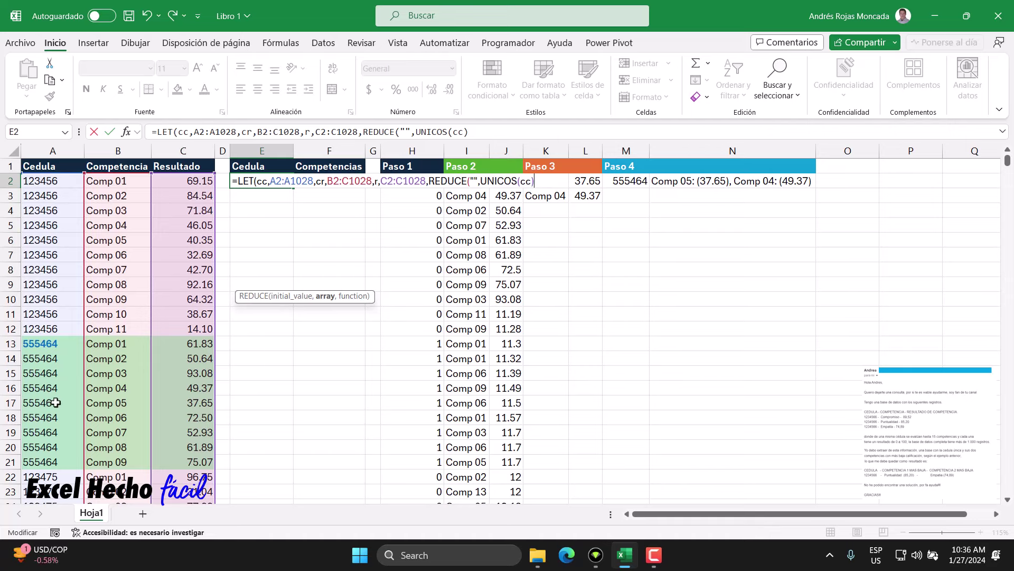
- Insert LAMBDA(a,v, as REDUCE's function and point out the initial value and parameter a
type(",")
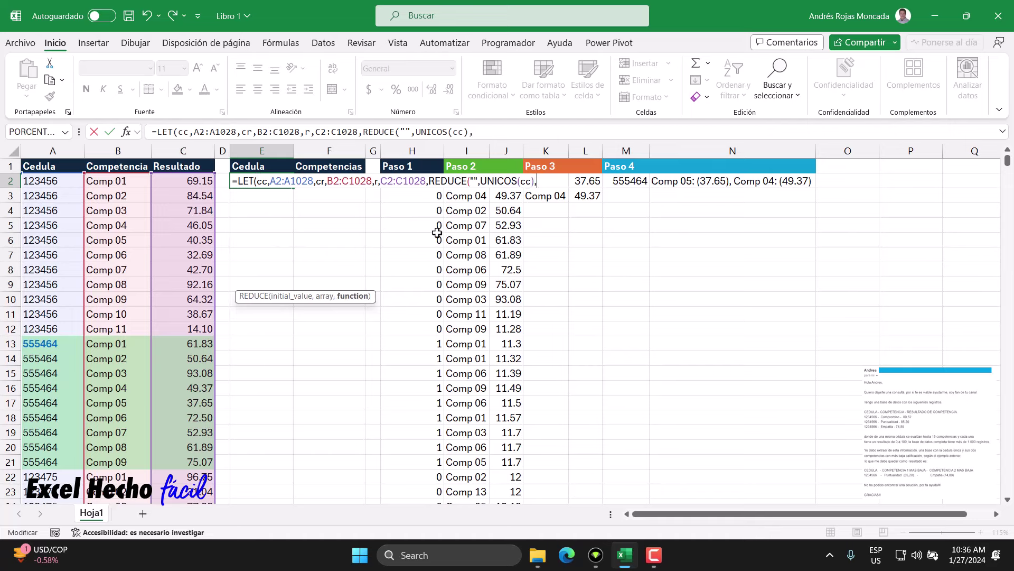
type("lam")
key("Tab")
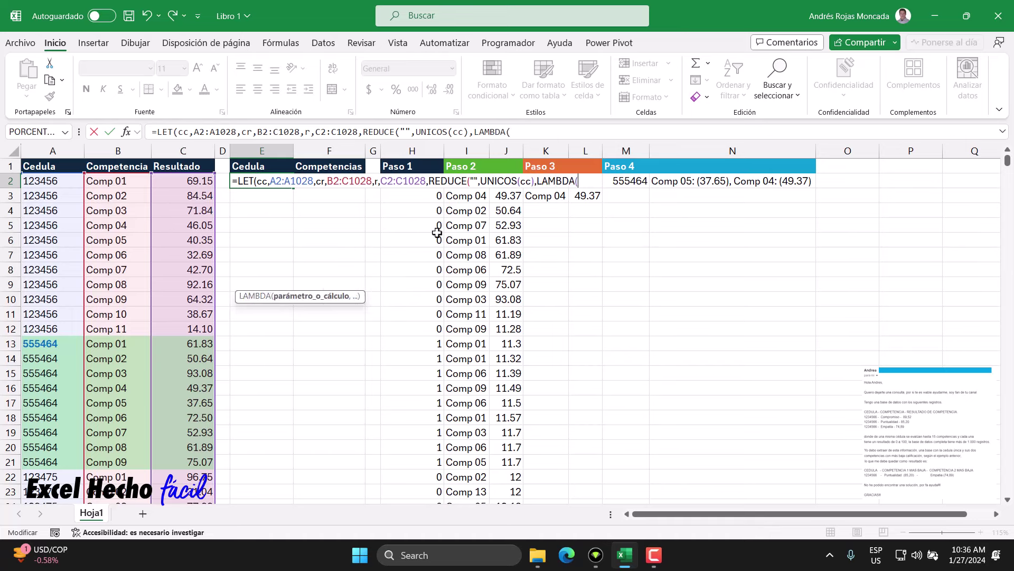
type("a,")
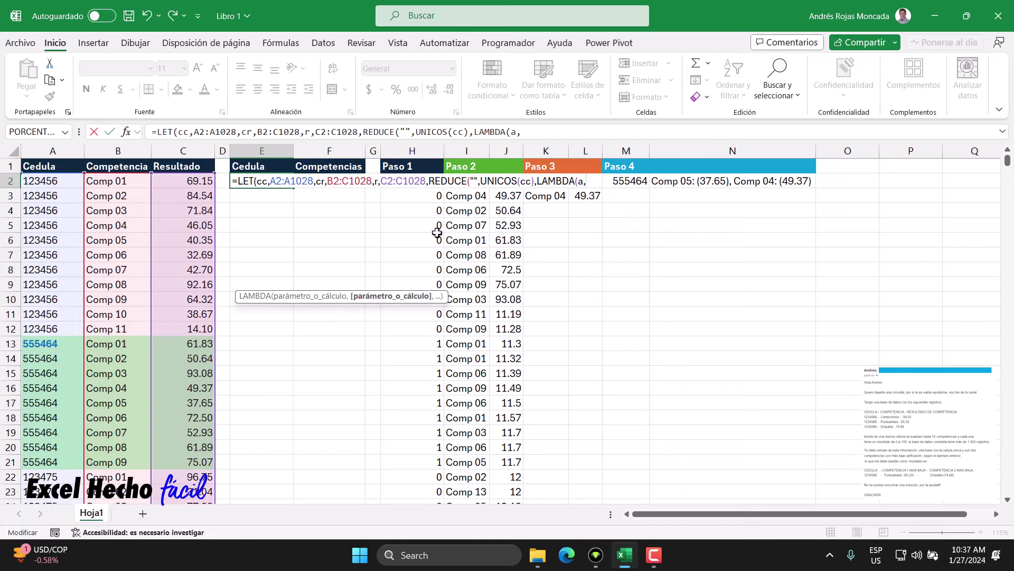
type("v,")
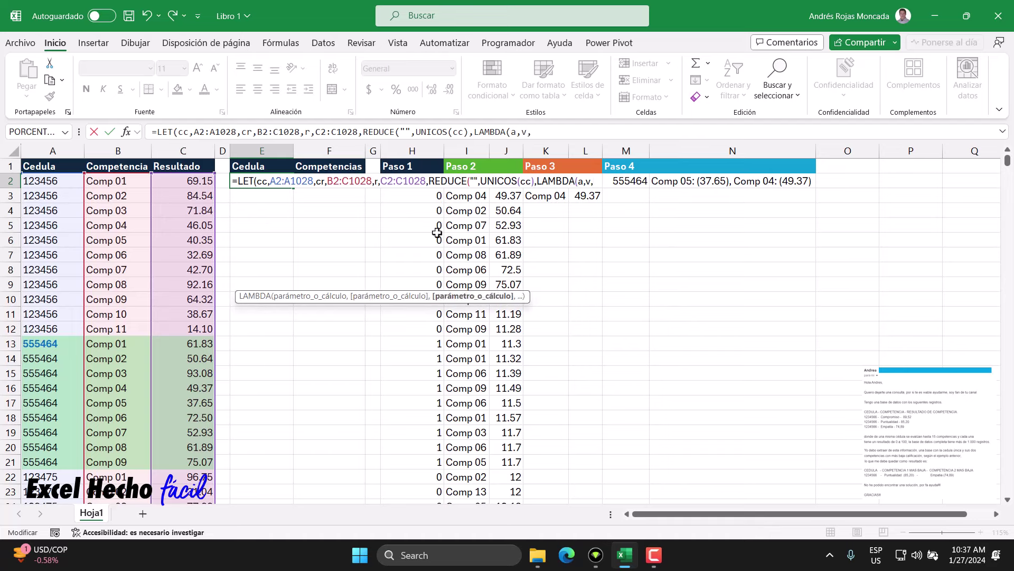
left_click(471, 181)
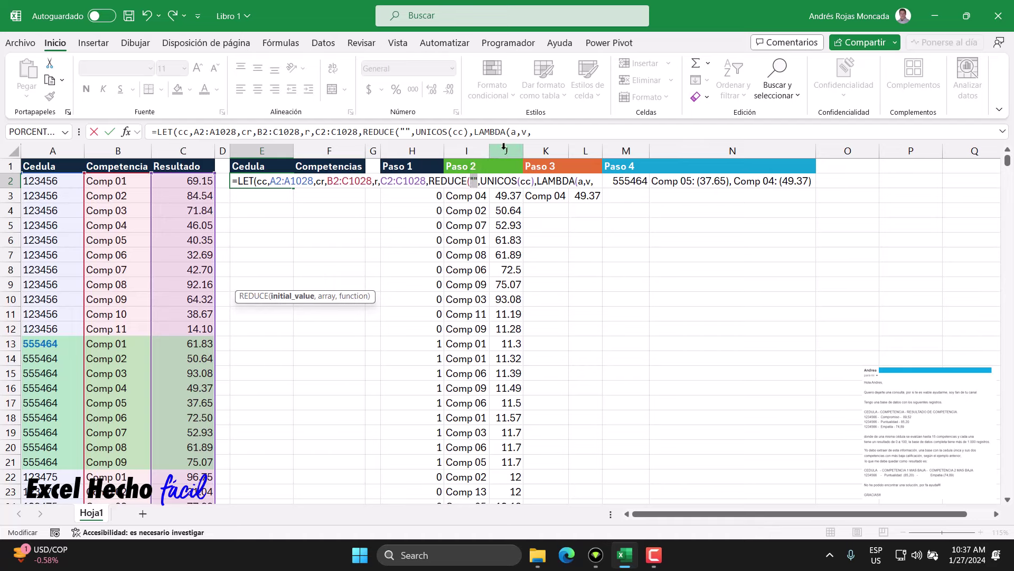
left_click(579, 182)
left_click(472, 181)
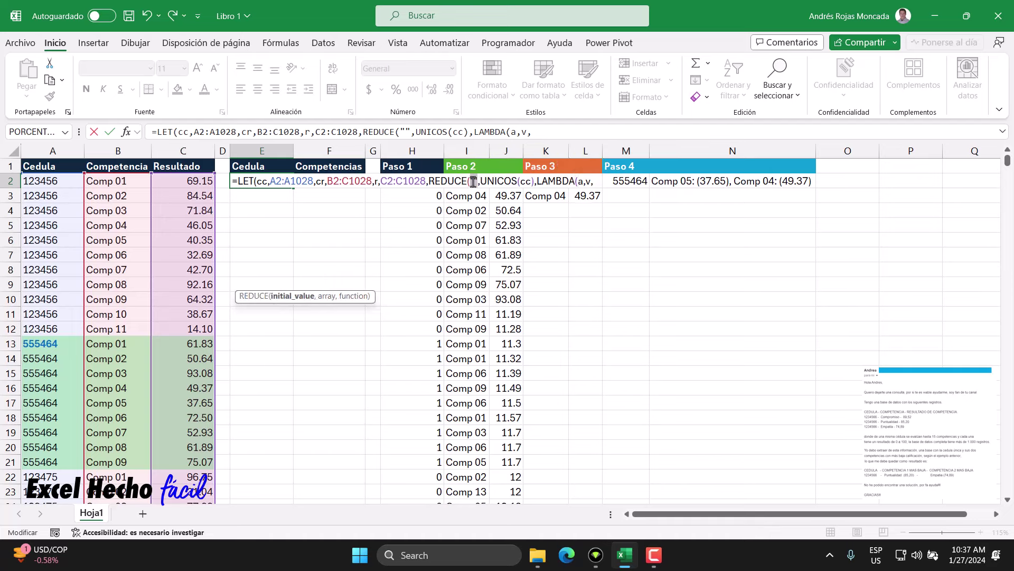
left_click(579, 181)
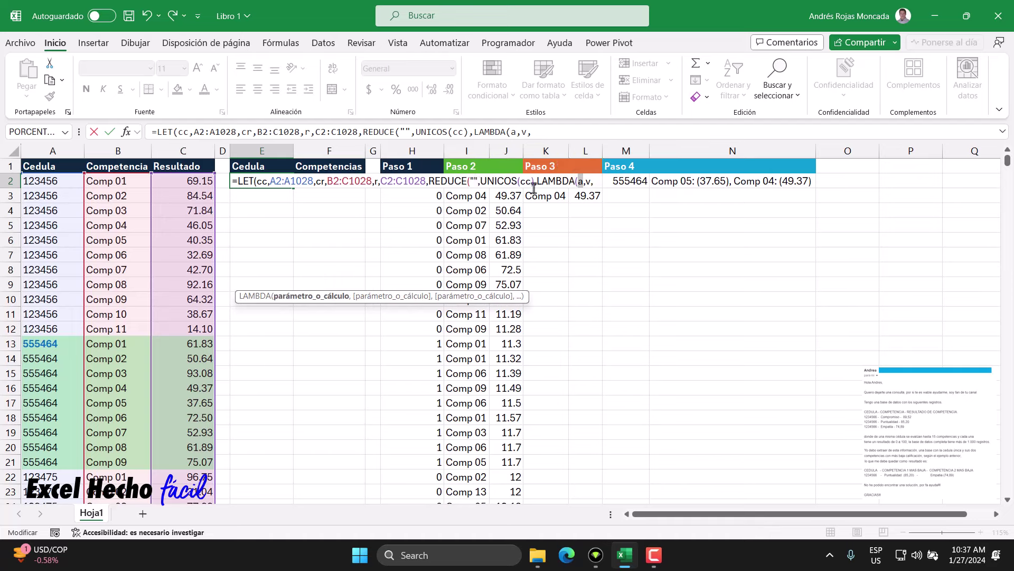
- Highlight UNICOS(cc) and accumulator a to explain where v's Cedula values come from
left_click_drag(480, 181, 535, 181)
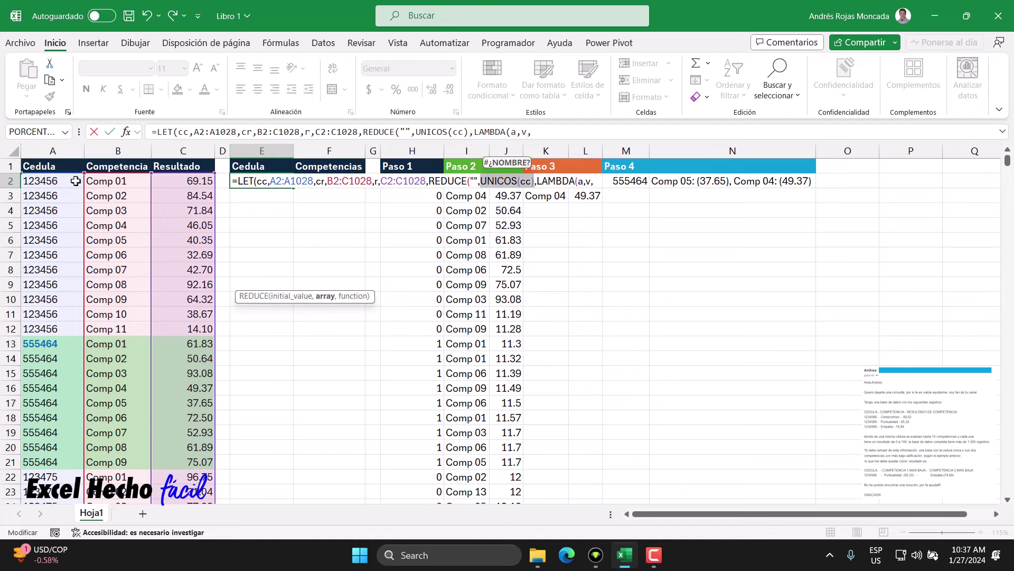
left_click(588, 181)
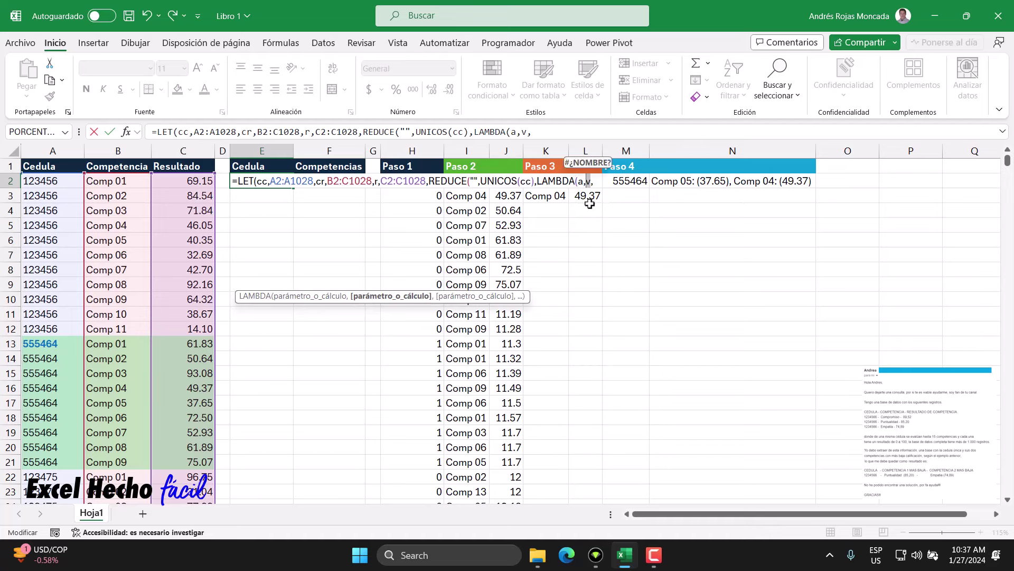
left_click(594, 181)
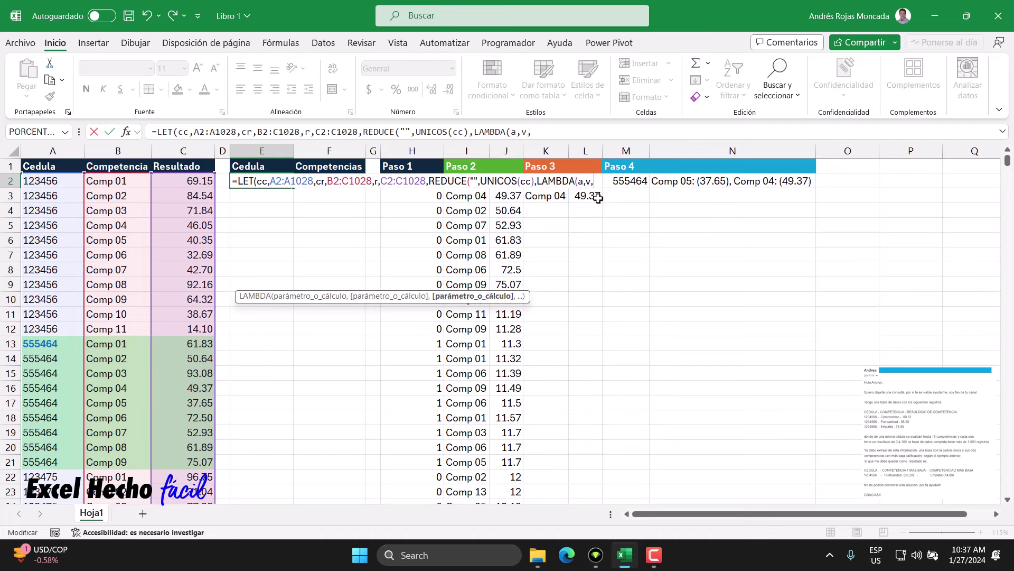
double_click(580, 181)
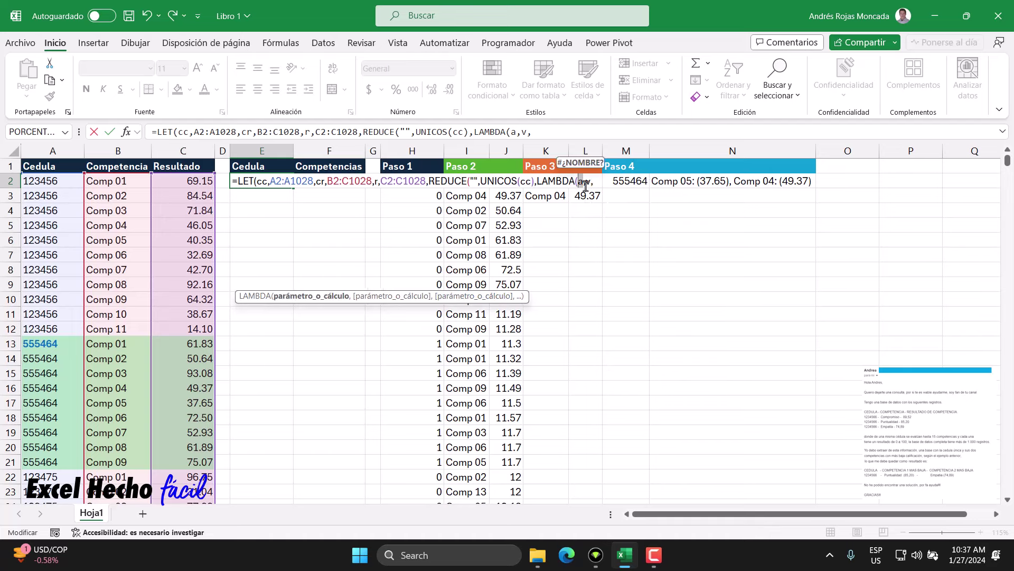
left_click_drag(535, 181, 481, 181)
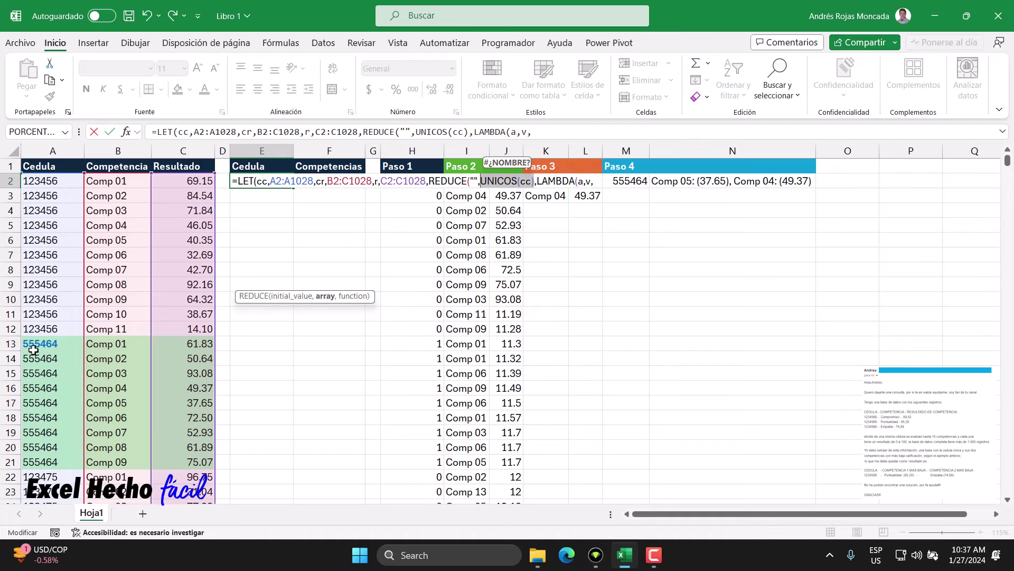
left_click(590, 184)
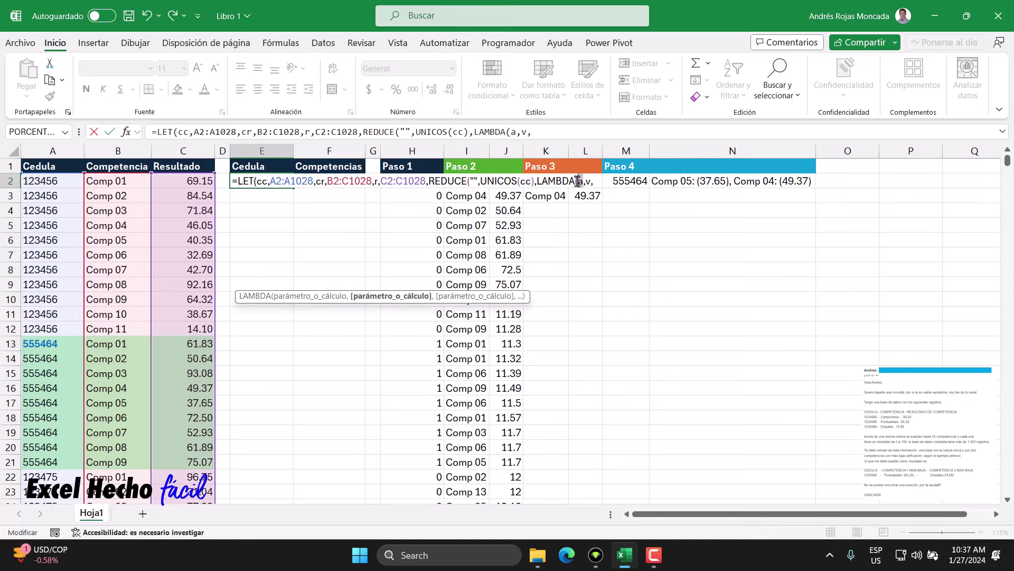
left_click(577, 181)
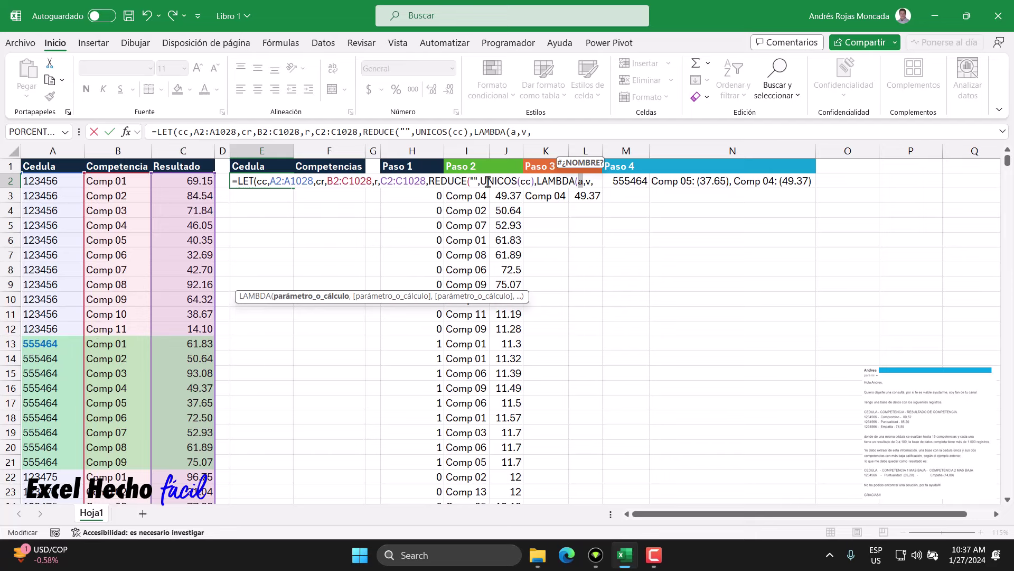
left_click_drag(534, 181, 482, 182)
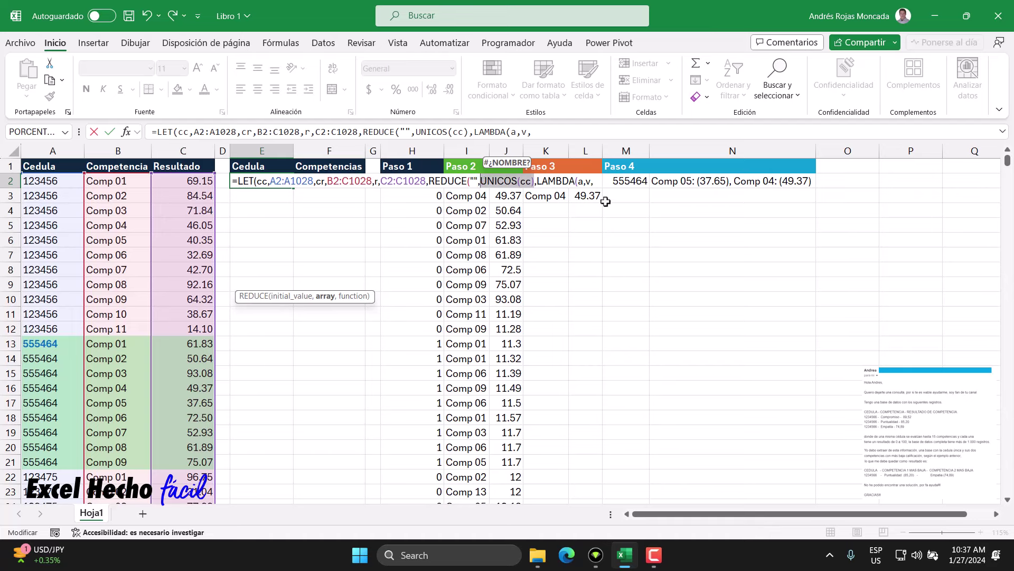
left_click(594, 181)
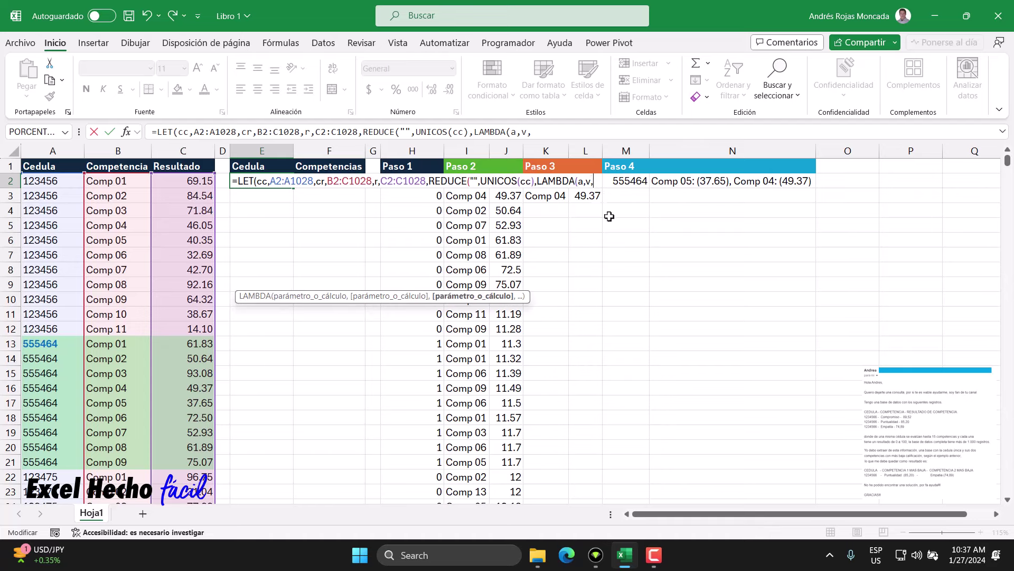
- On a new formula line, open a nested LET(m, with ORDENARPOR(cr, as m's value
key("alt+Return")
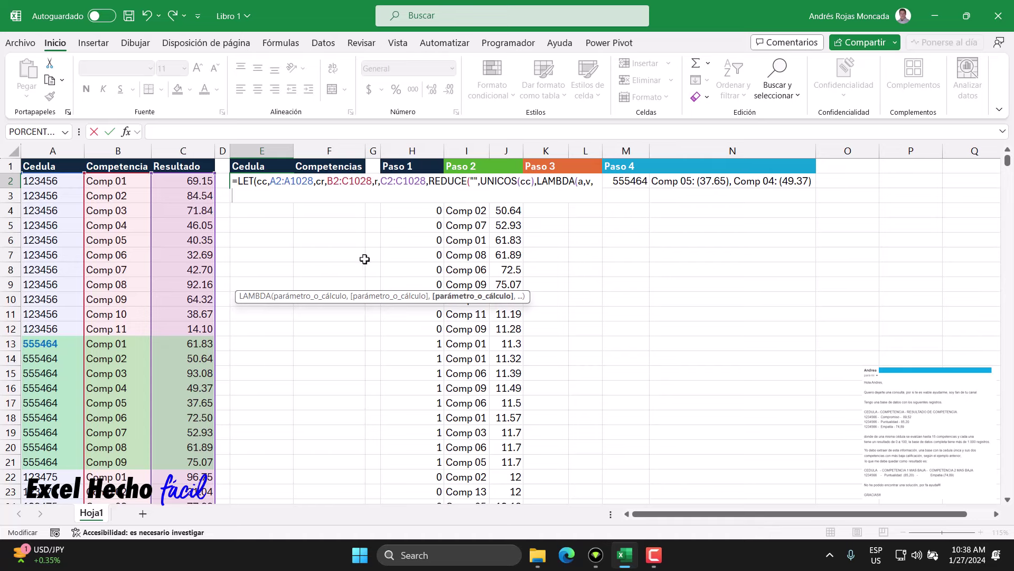
type("LET(")
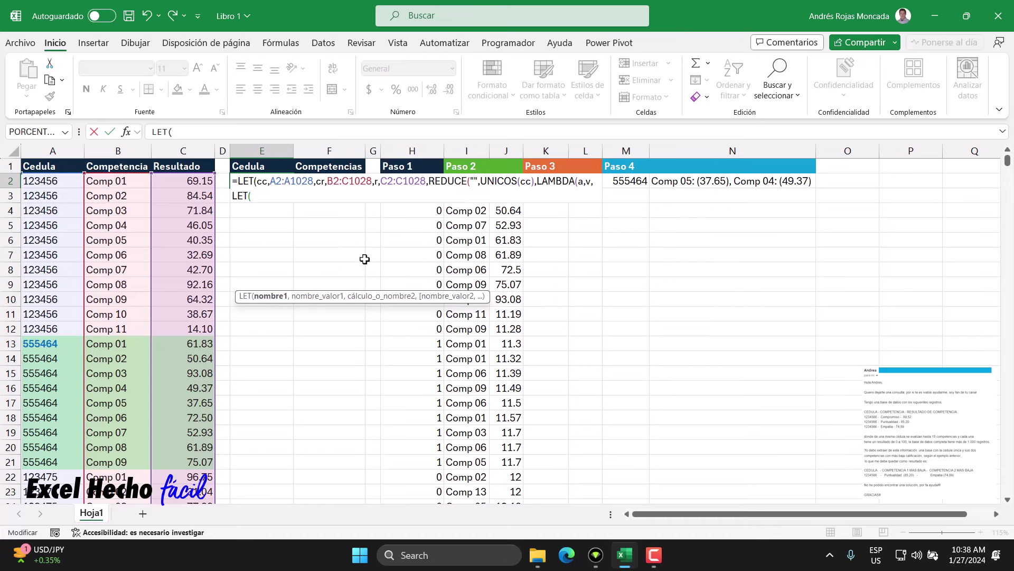
type("m,")
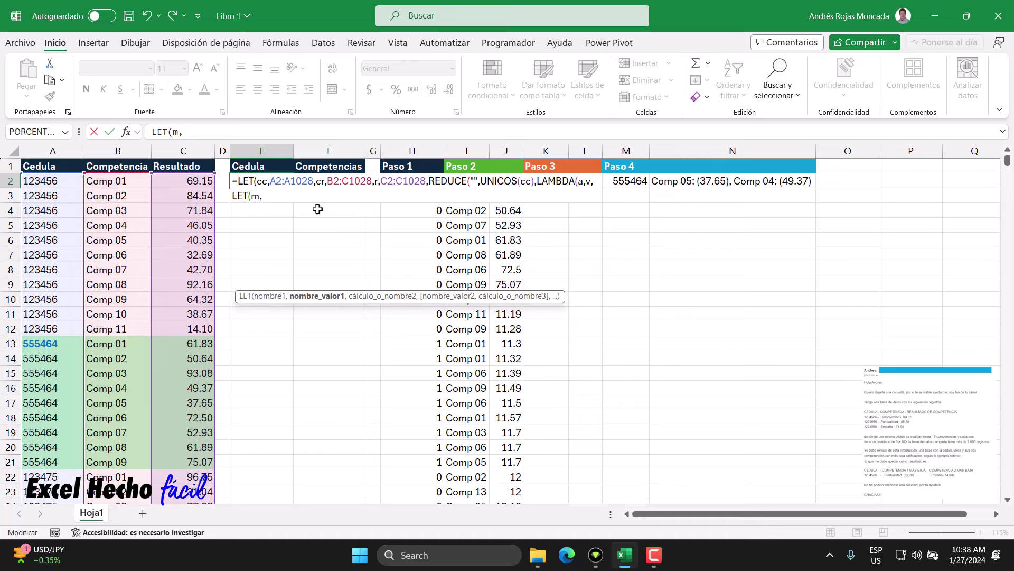
double_click(320, 181)
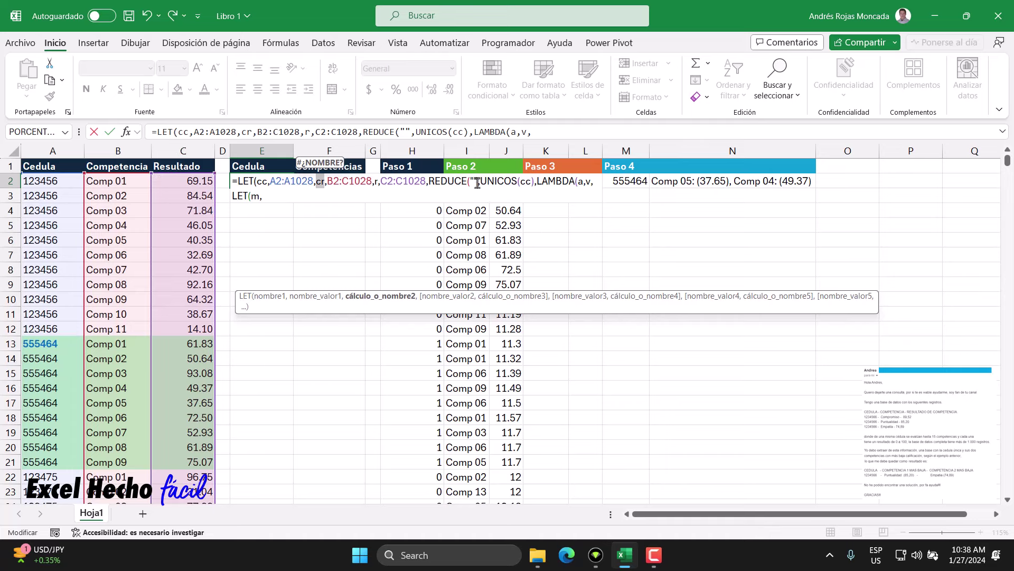
left_click(277, 196)
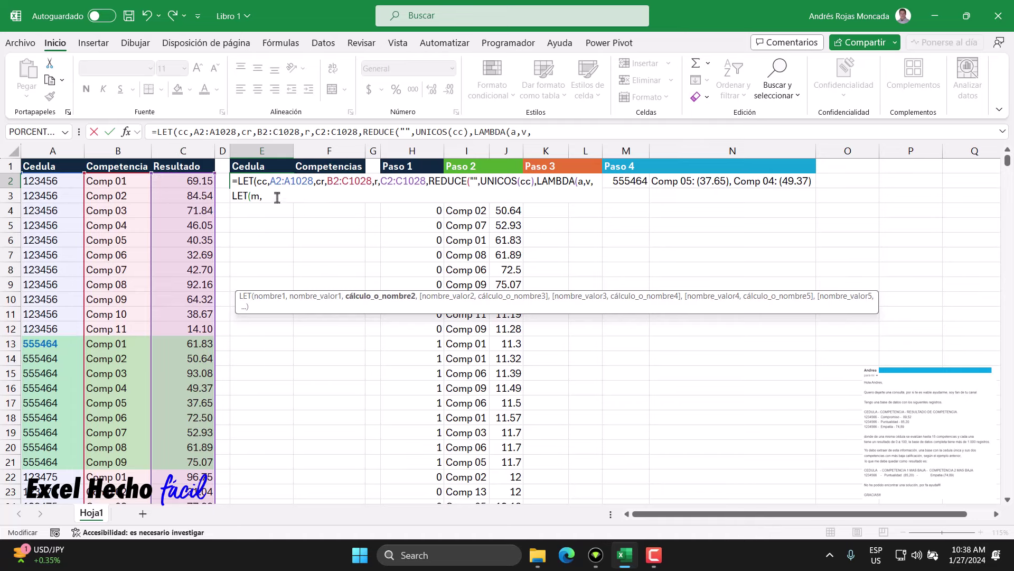
type("ordenar")
key("Down")
key("Tab")
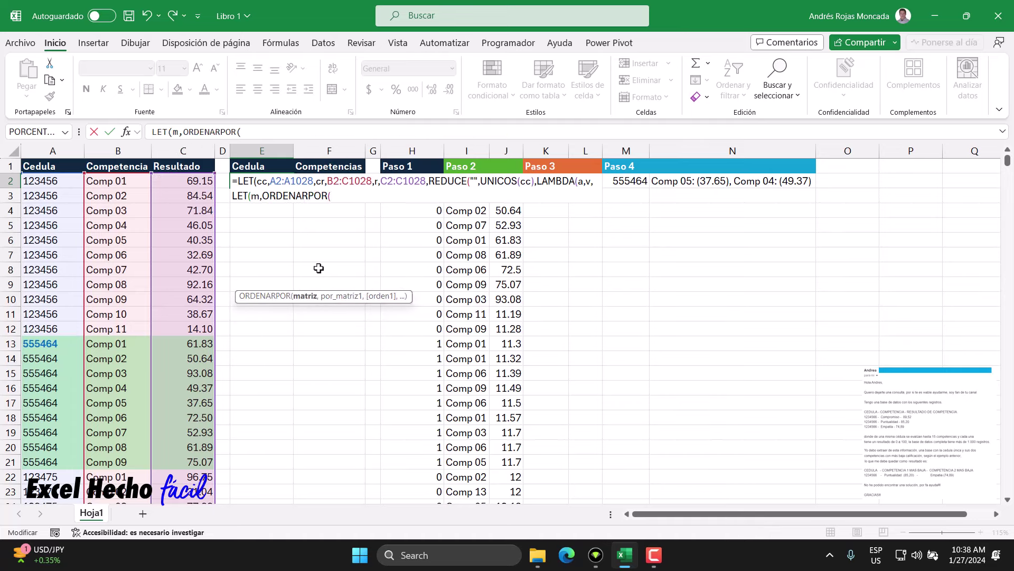
type("cr")
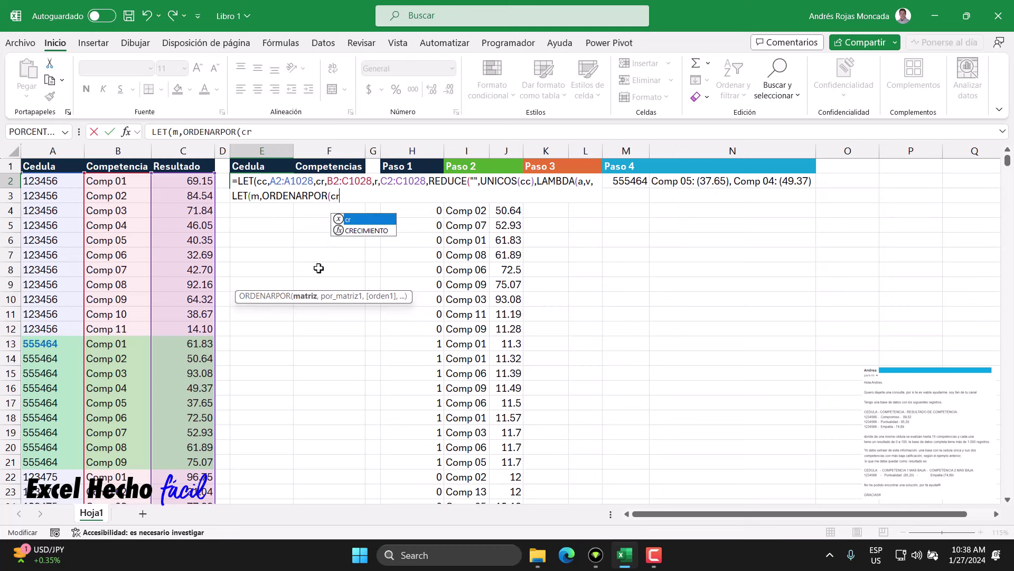
type(",(")
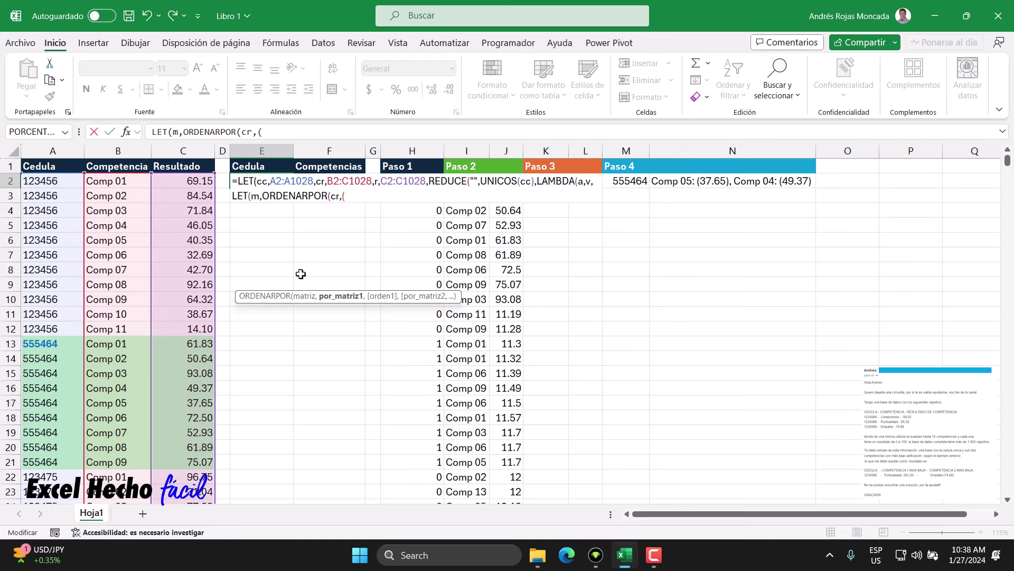
- Sort first by the condition (cc=v)*1 in descending order (-1)
type("cc")
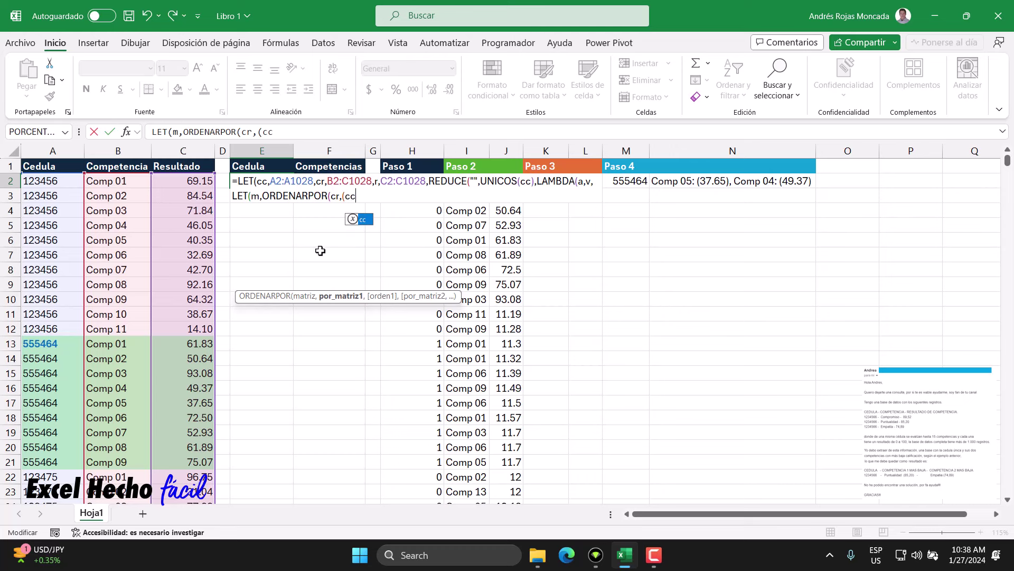
type("=")
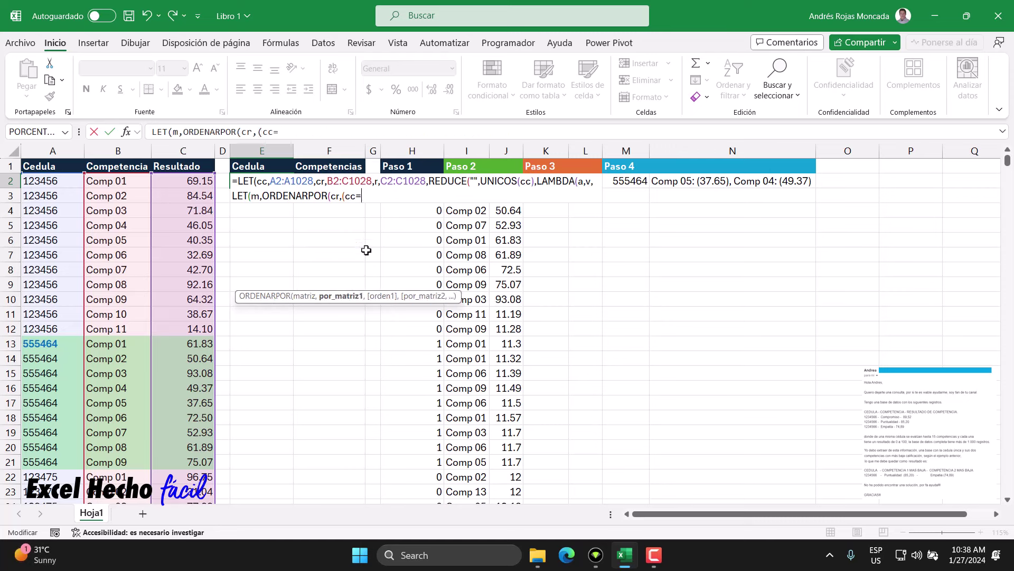
type("v)")
type("*1")
left_click_drag(342, 196, 369, 196)
left_click(385, 198)
type(",")
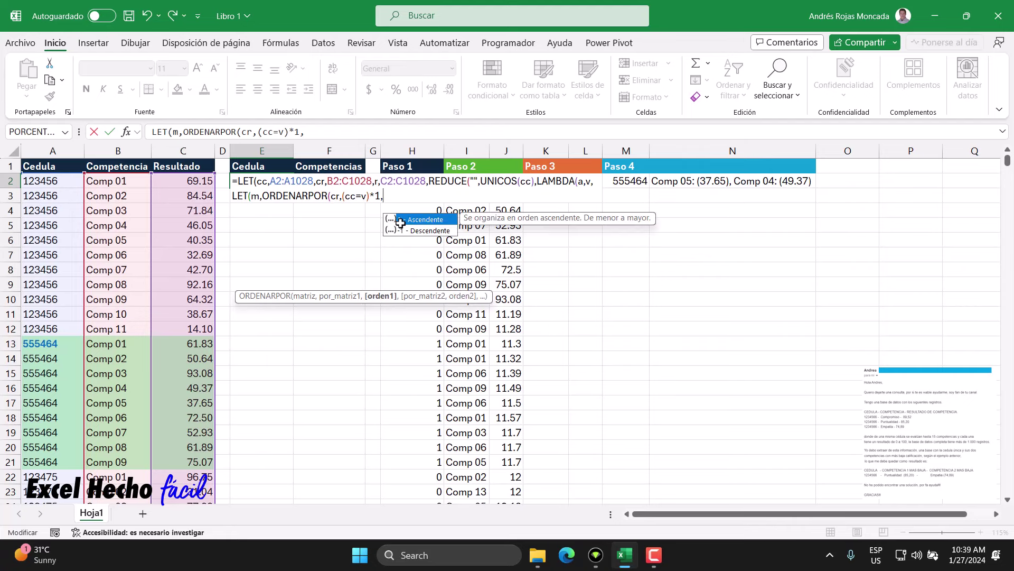
key("Down")
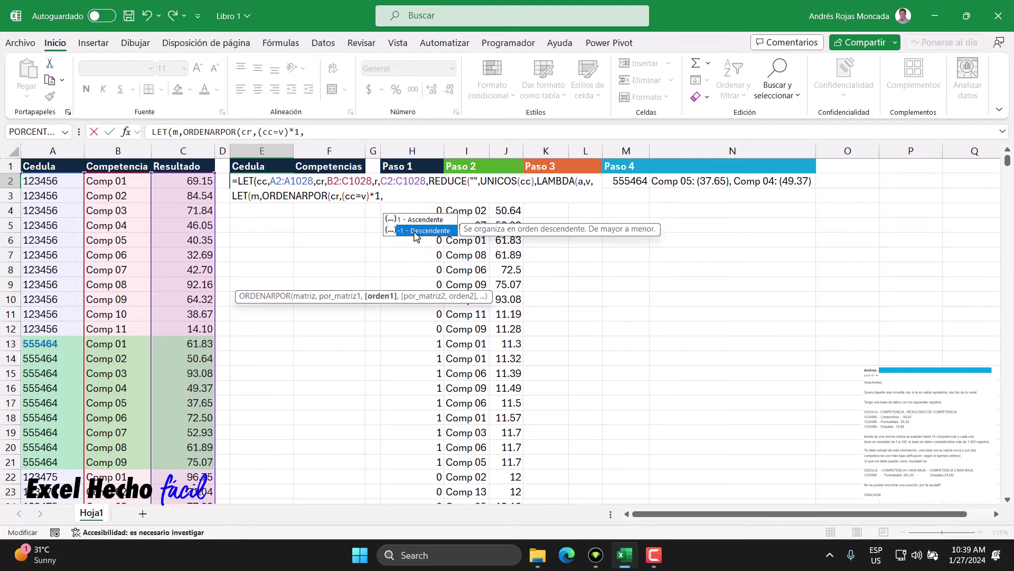
key("Tab")
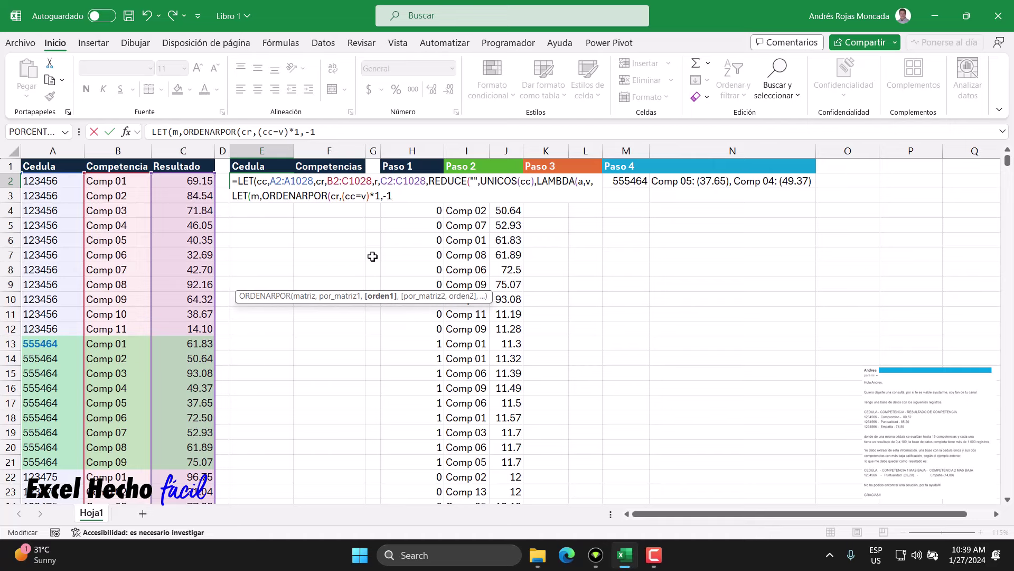
type(",")
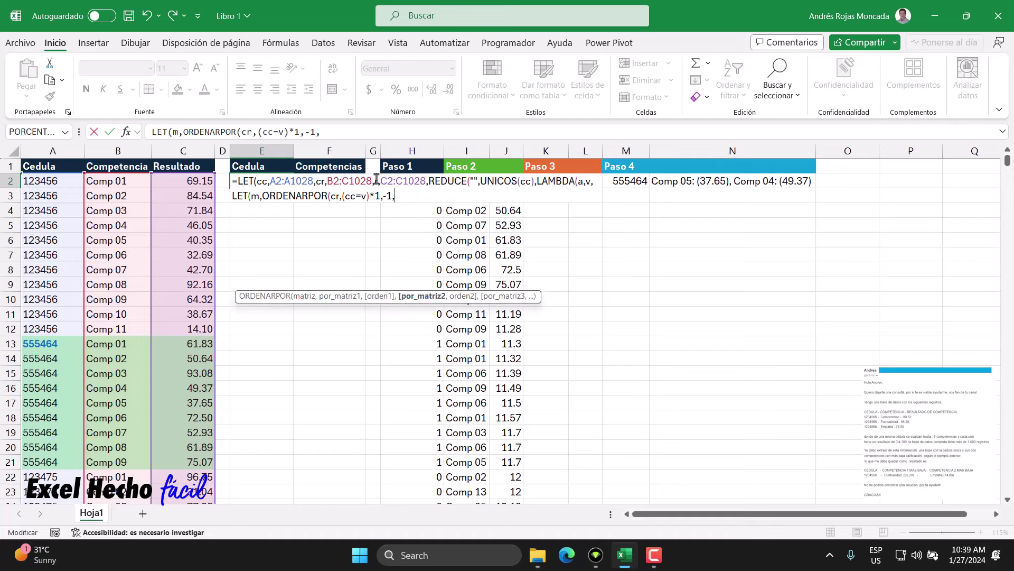
- Rename the score variable r to re and add re as an ascending (1) sort key
left_click(376, 181)
type(",r")
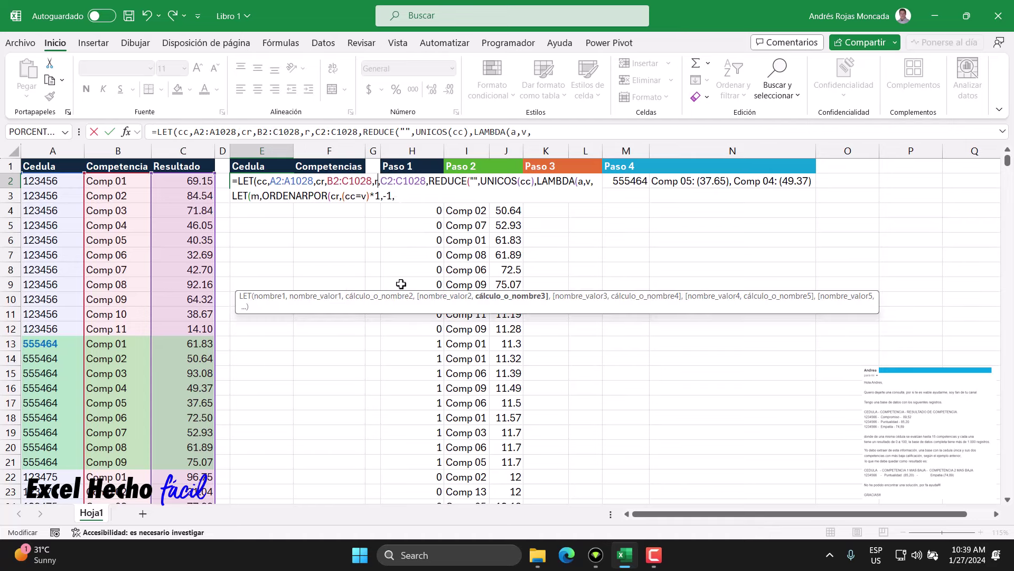
type("e")
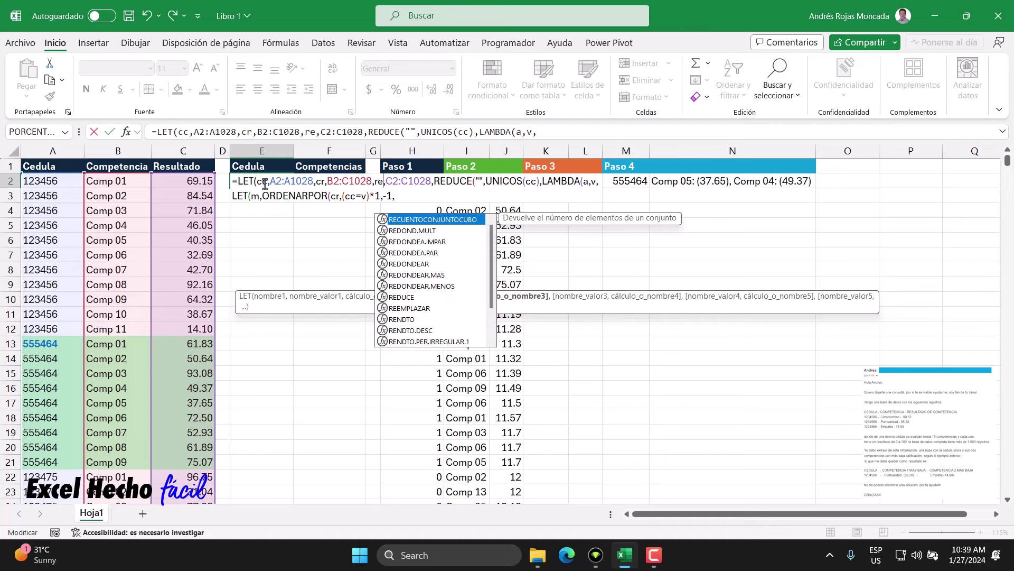
left_click(265, 184)
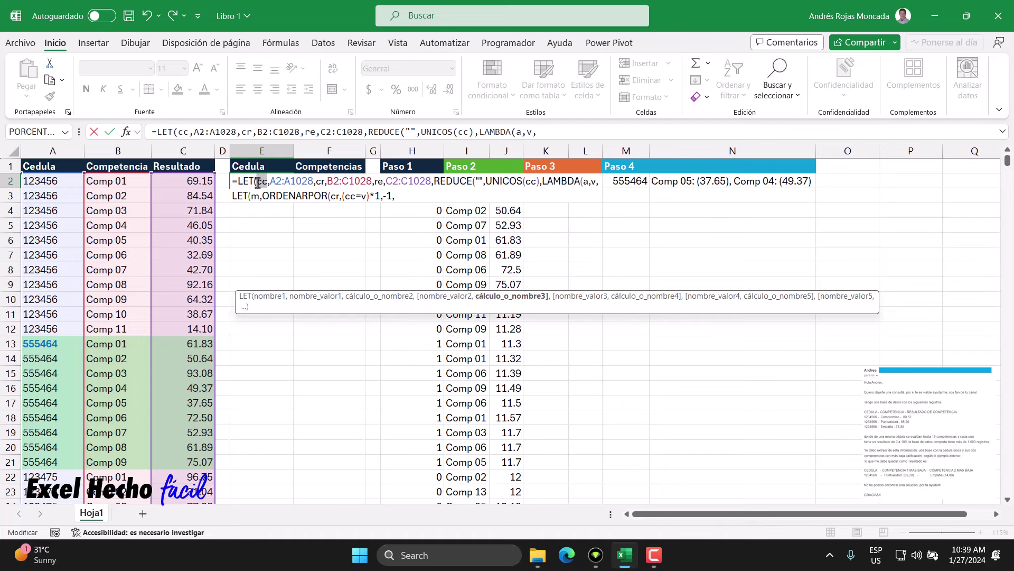
double_click(319, 181)
double_click(378, 180)
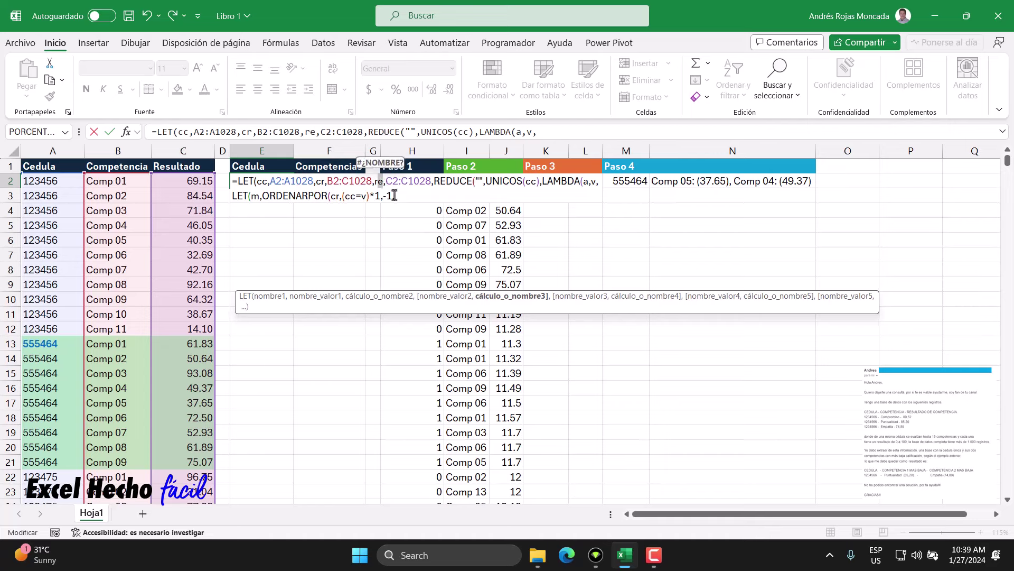
left_click(394, 195)
type(",")
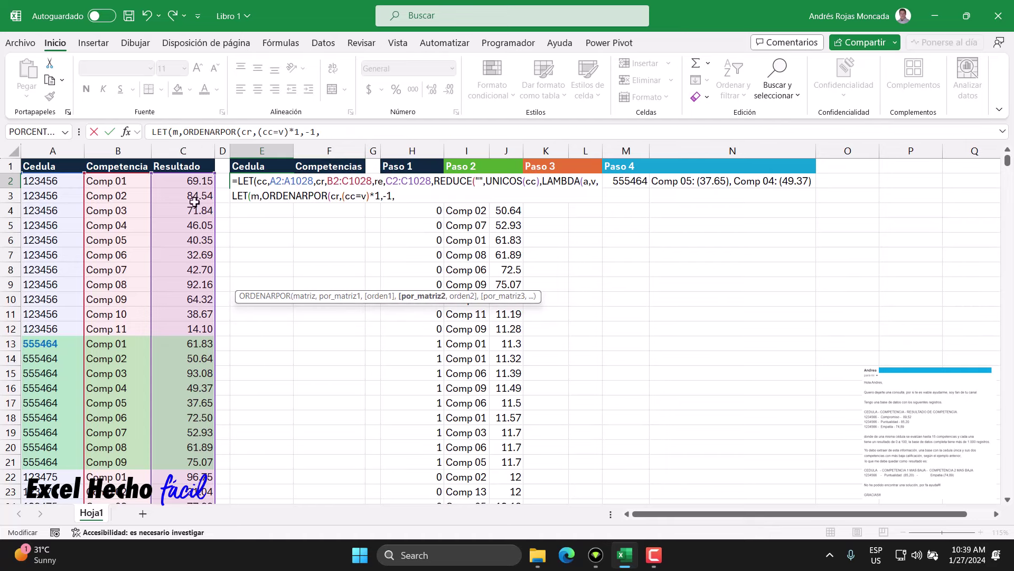
type("re")
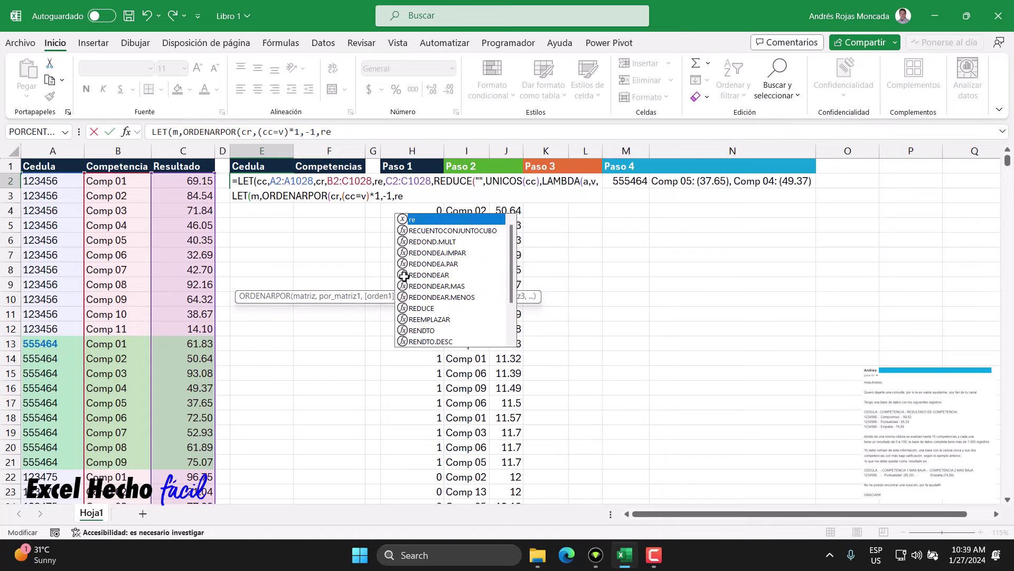
type(",")
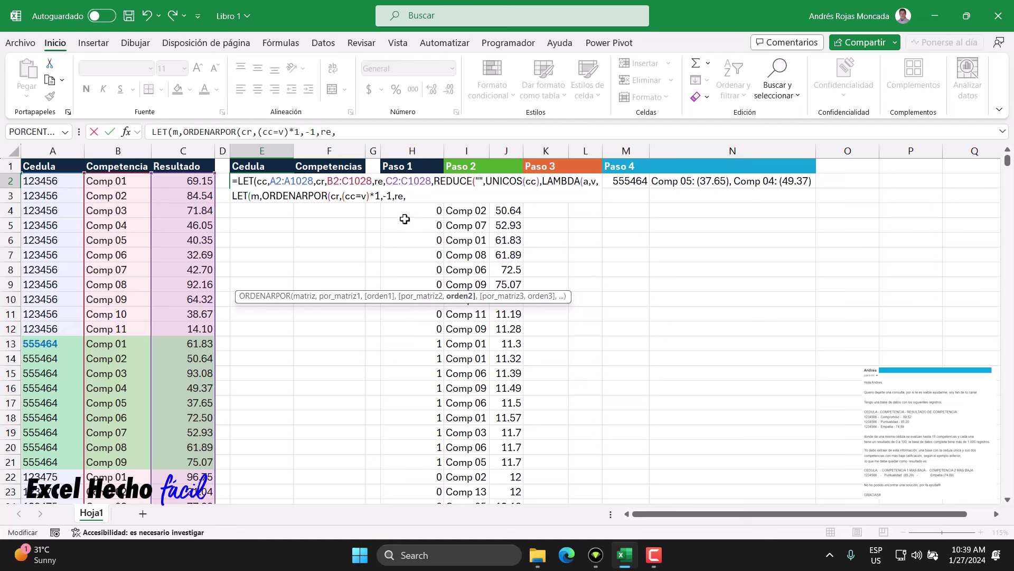
type("1)")
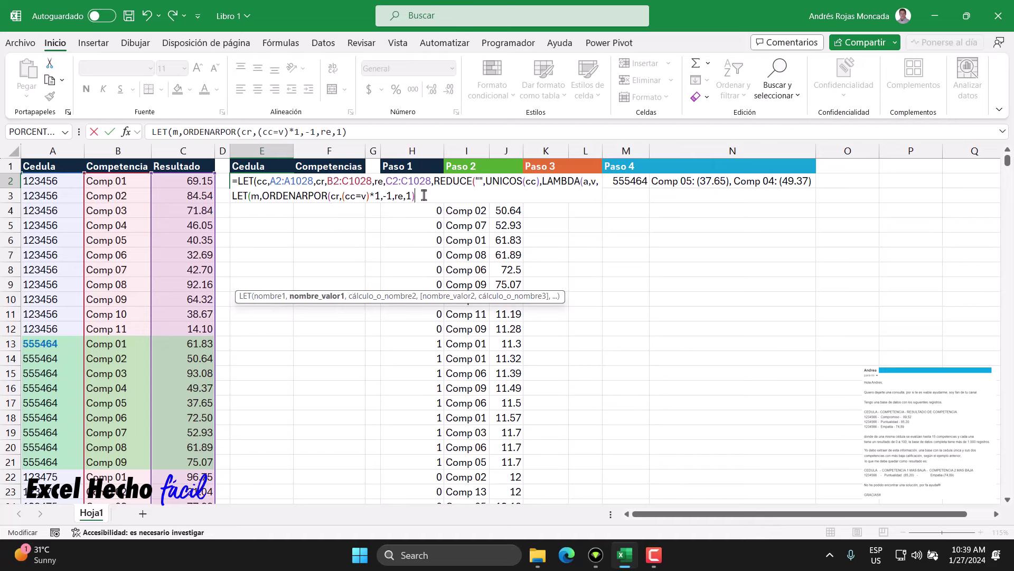
- Wrap the sort in TOMAR(…,2) so m holds the two lowest rows, then add a new line
left_click(262, 196)
type("tom")
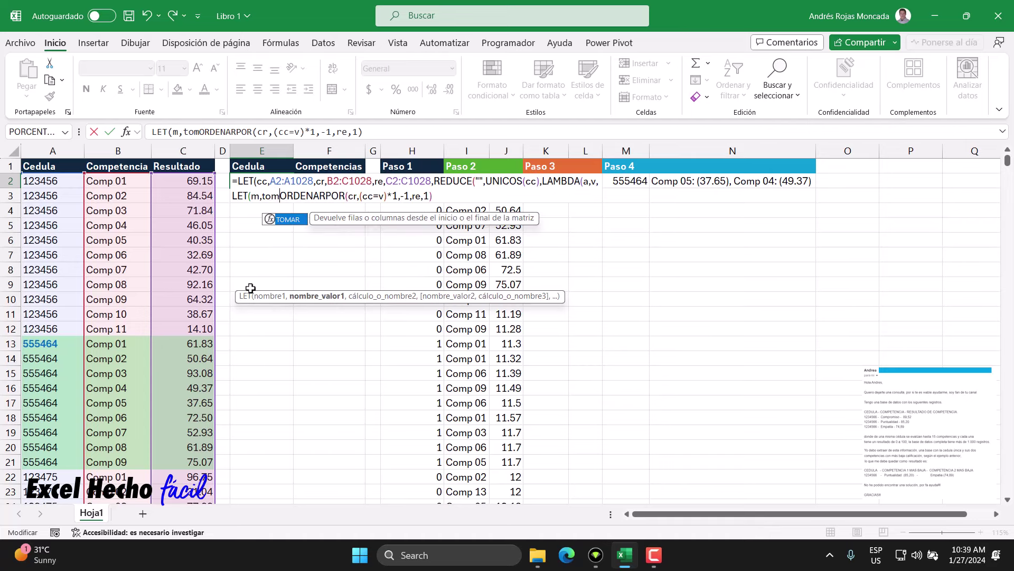
key("Tab")
left_click(280, 296)
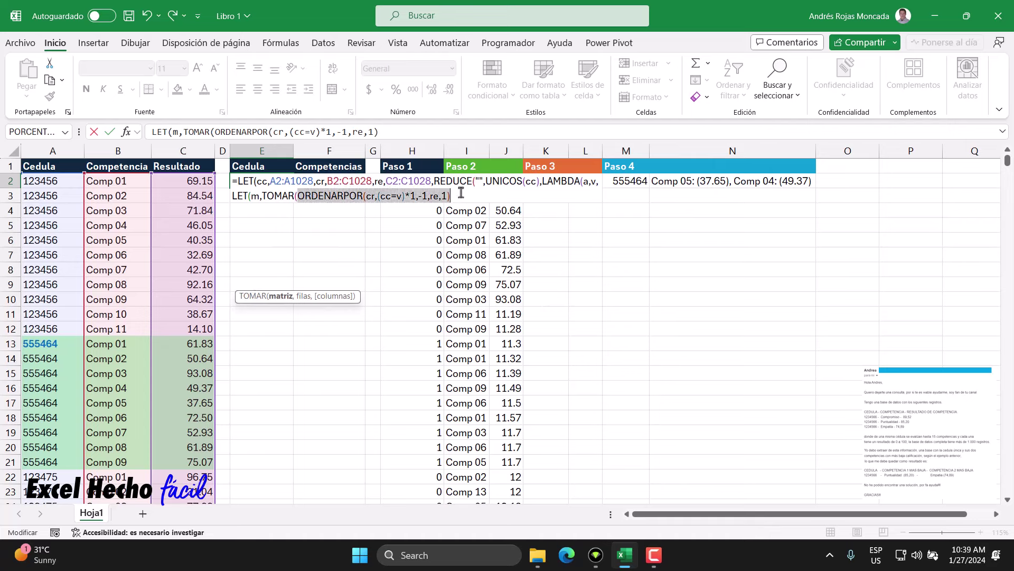
left_click(455, 198)
type(",2")
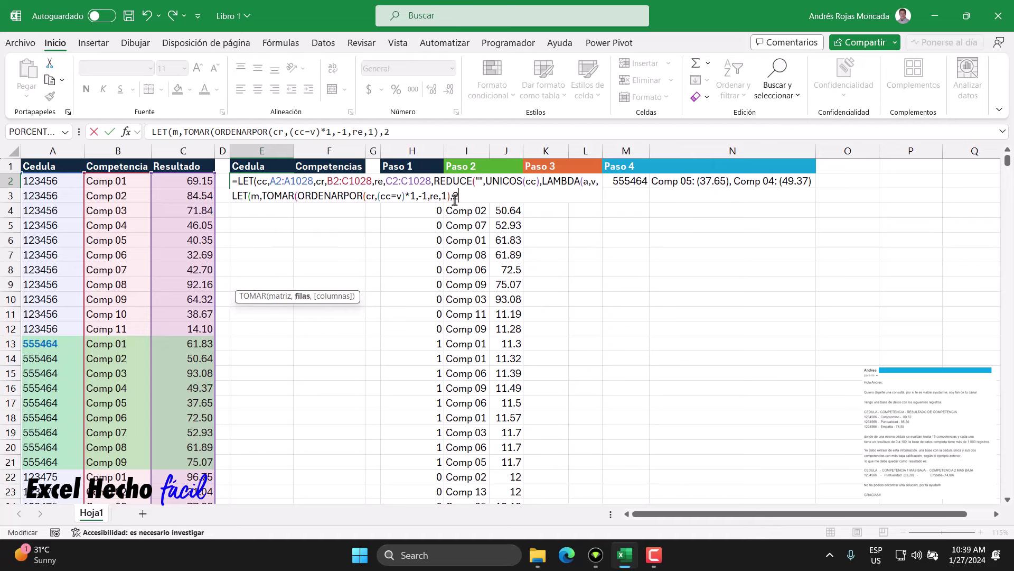
type(")")
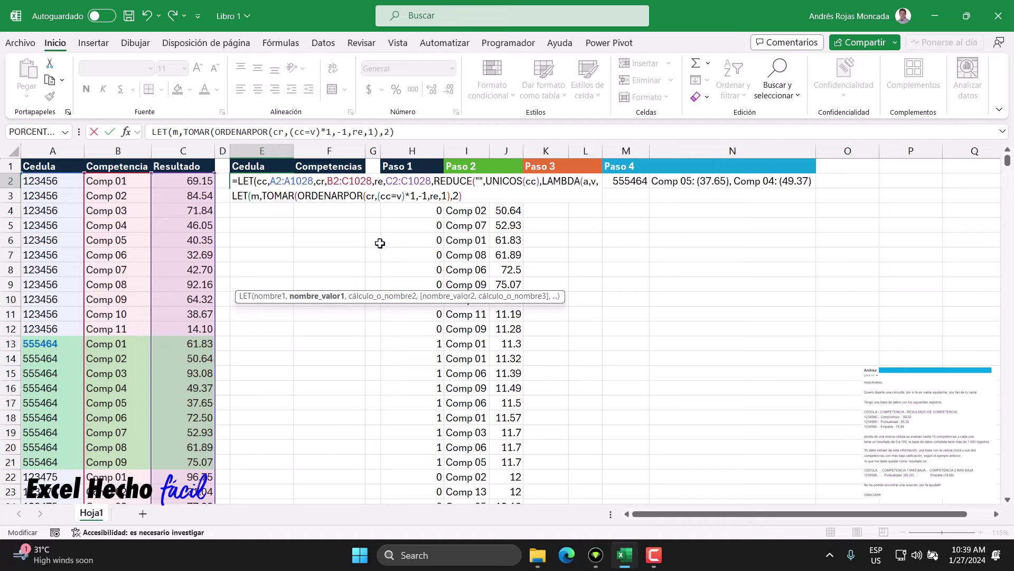
type(",")
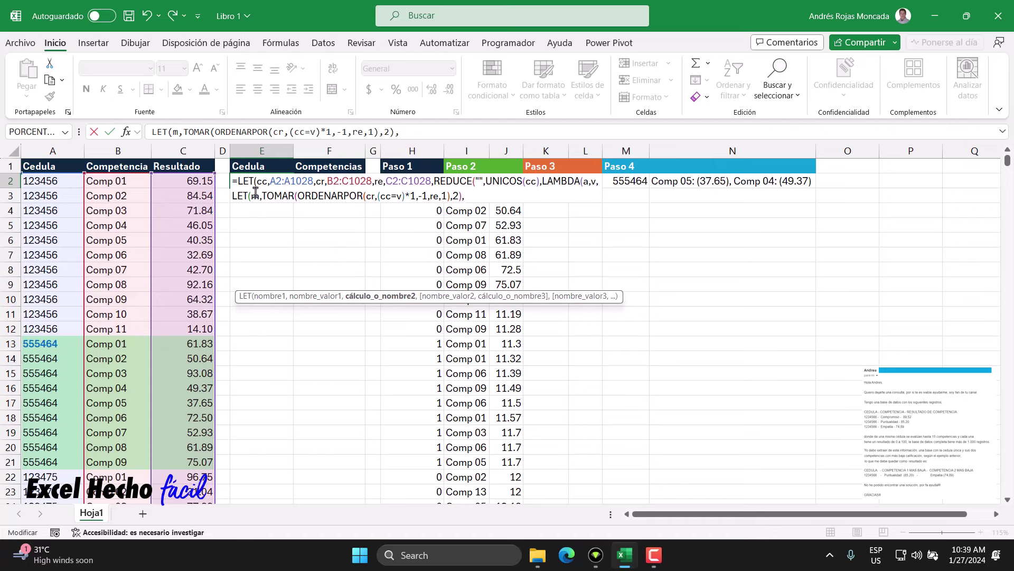
double_click(254, 196)
left_click(476, 198)
key("alt+Return")
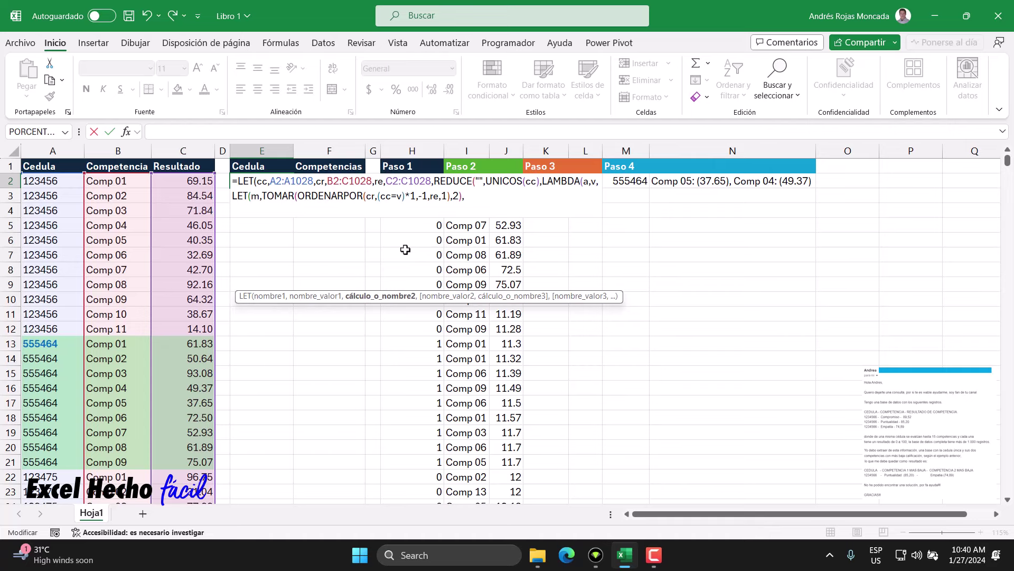
- Build TOMAR(m,,1)&"("&TOMAR(m,,-1)&")" to show each competency with its score in parentheses
type("tom")
key("Tab")
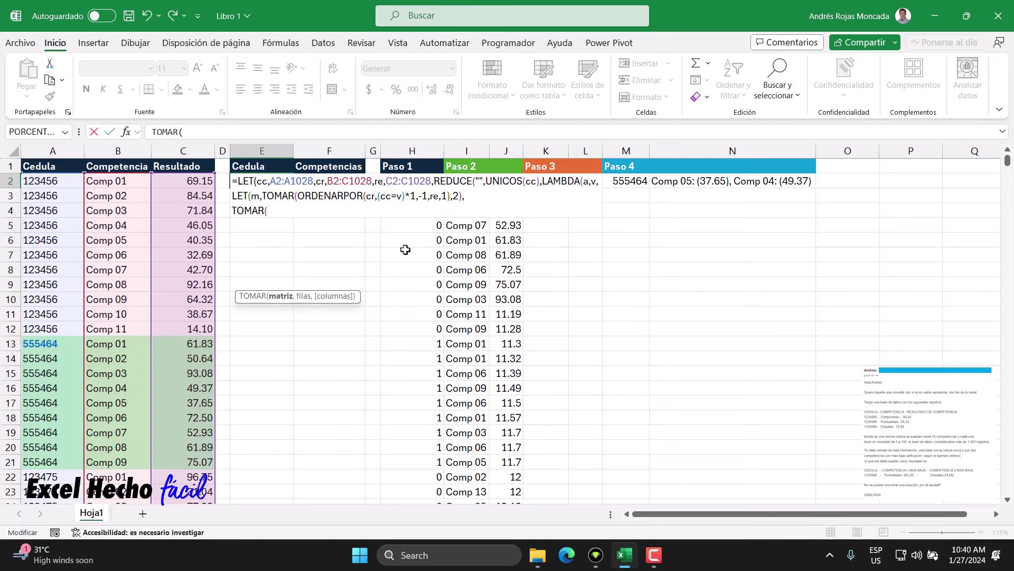
type("m")
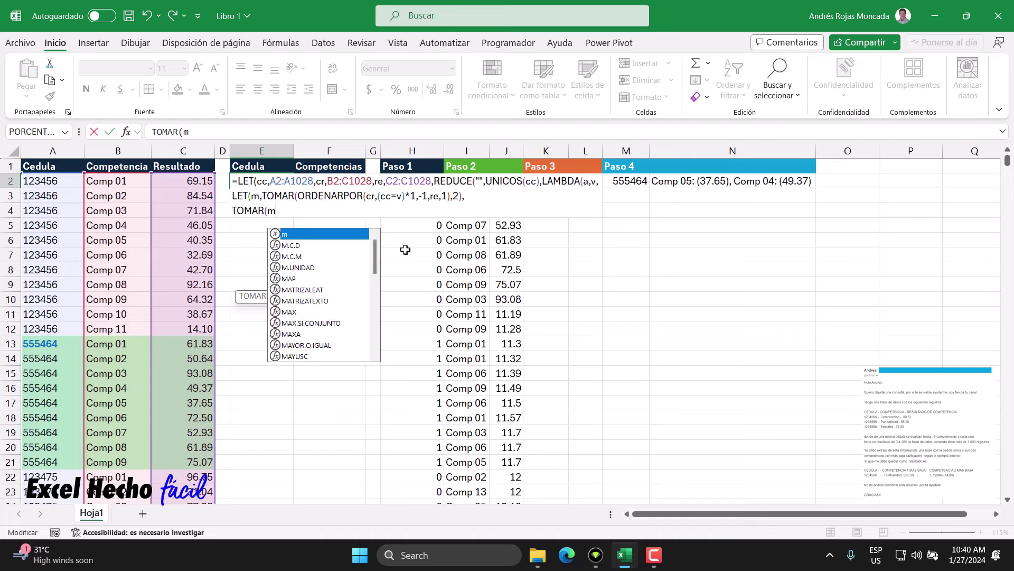
type(",")
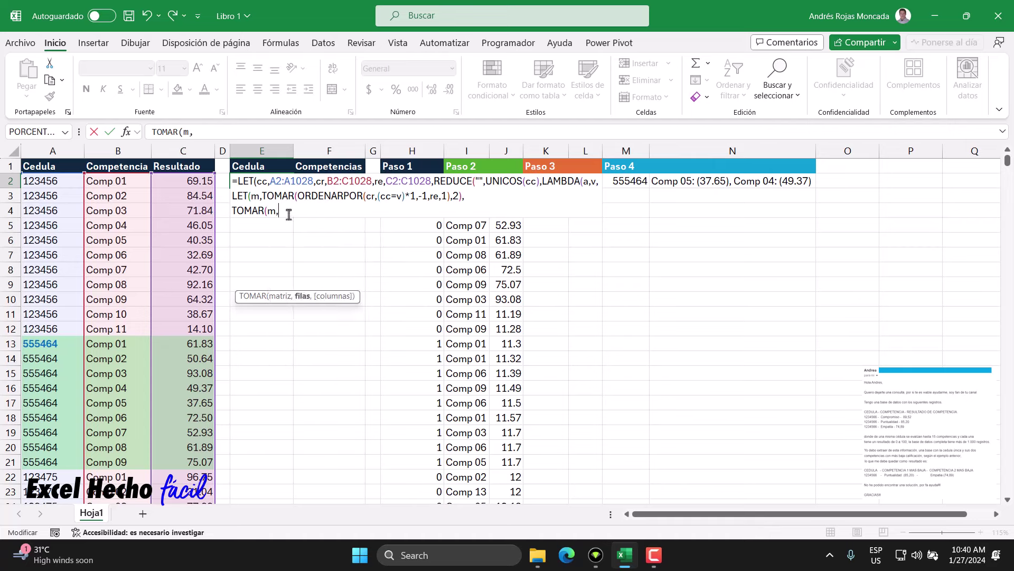
type(",1")
type(")")
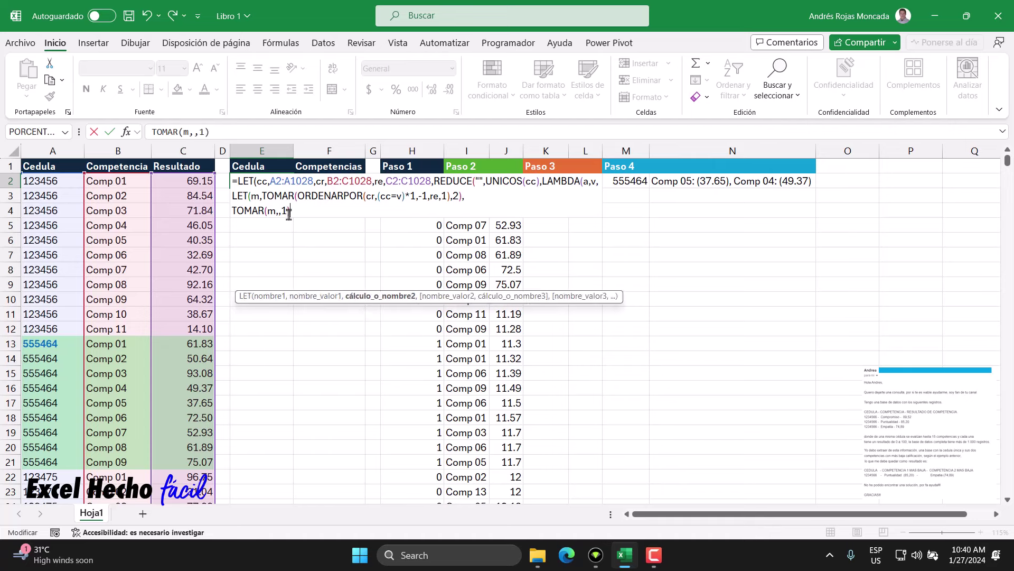
double_click(270, 212)
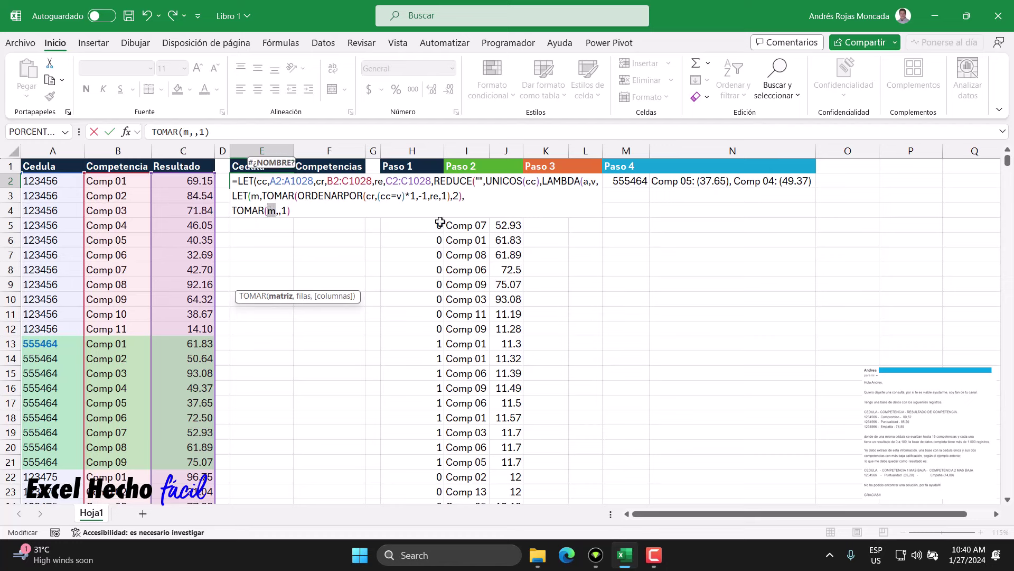
left_click(295, 212)
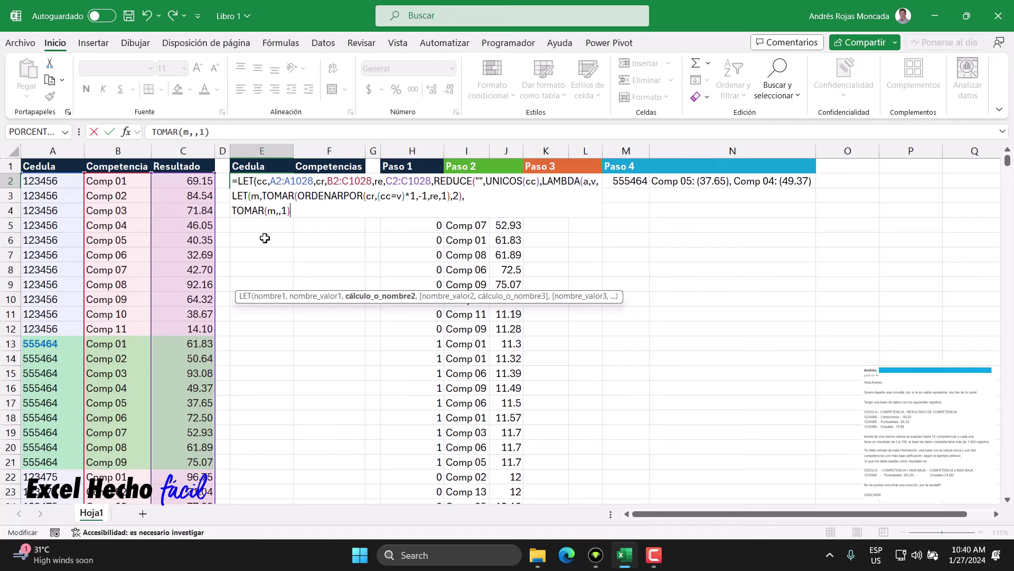
type("&")
type("\":")
type("(")
type("\"")
type("&")
type("to")
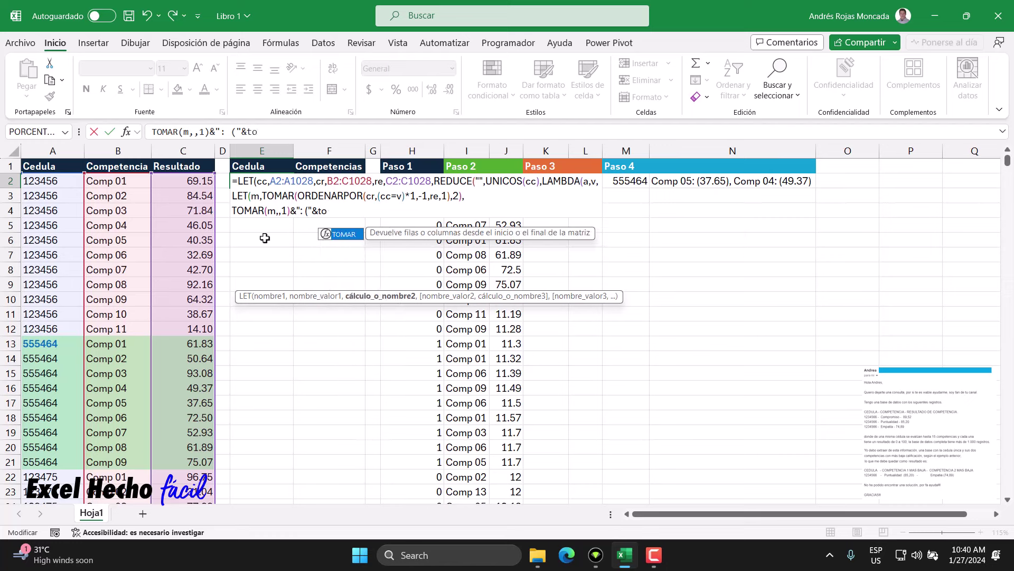
type("ma")
key("Tab")
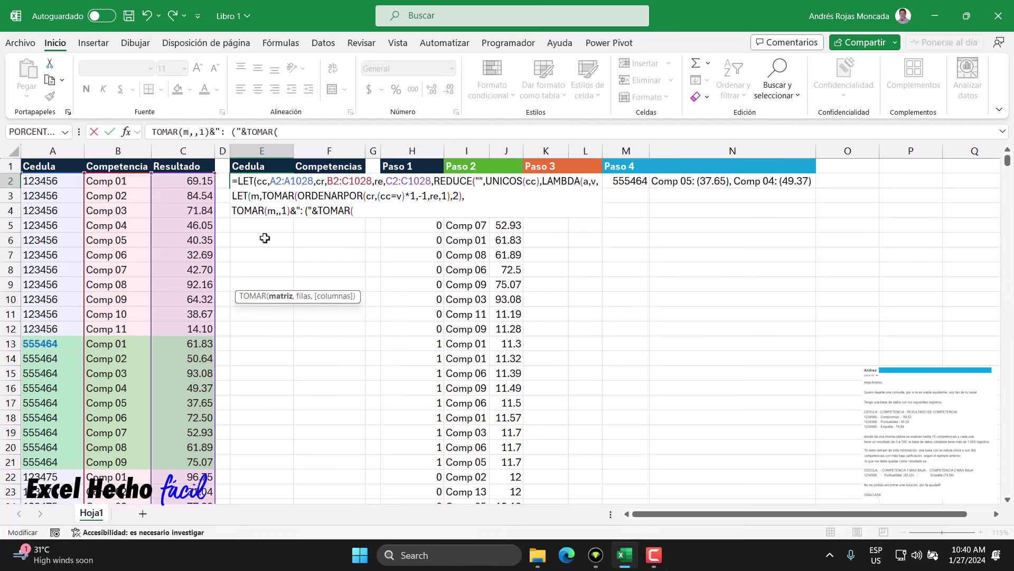
type("m,,")
type("-1)")
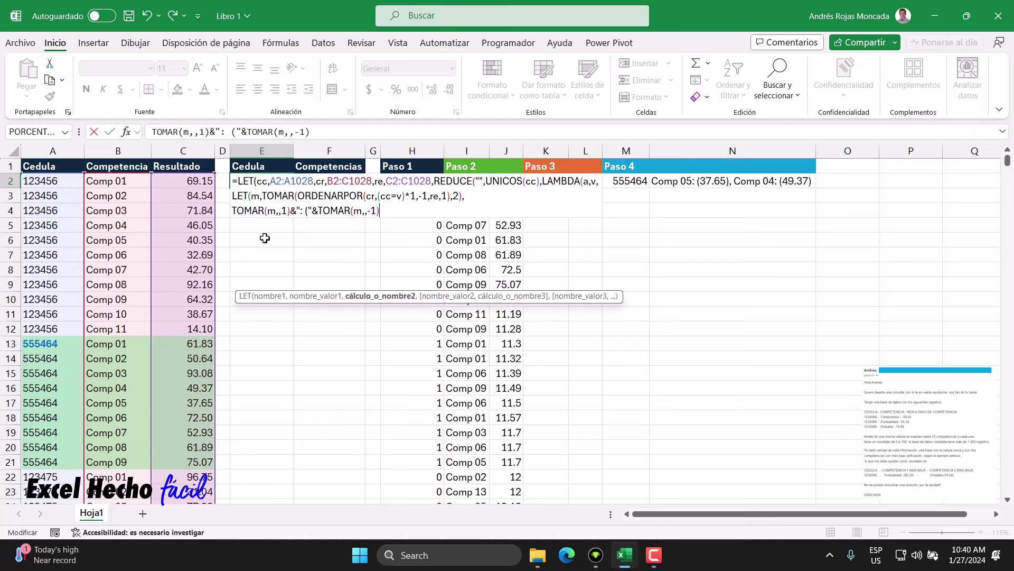
type("&")
type("\")")
type("\"")
left_click_drag(233, 212, 289, 212)
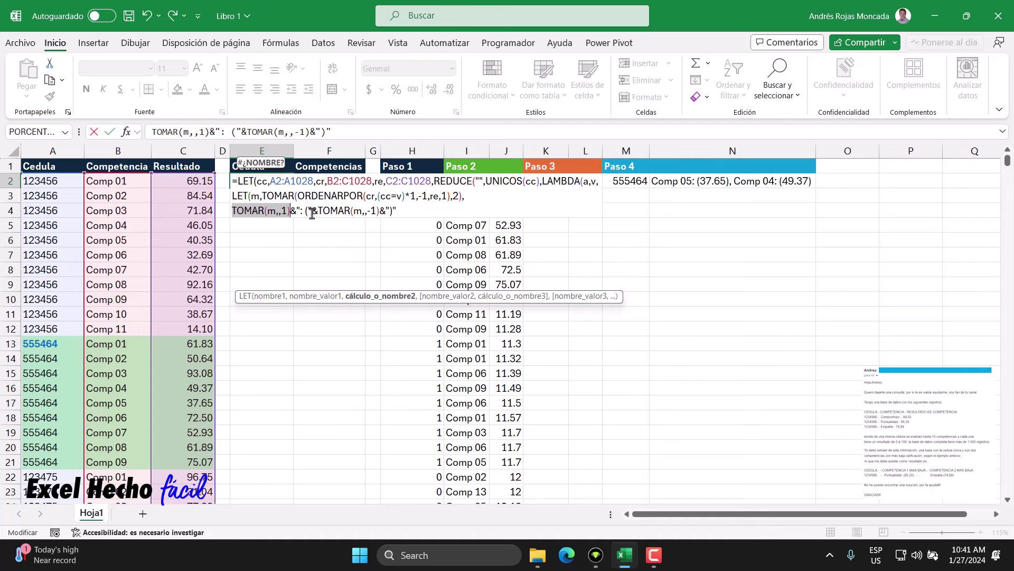
left_click_drag(317, 211, 377, 214)
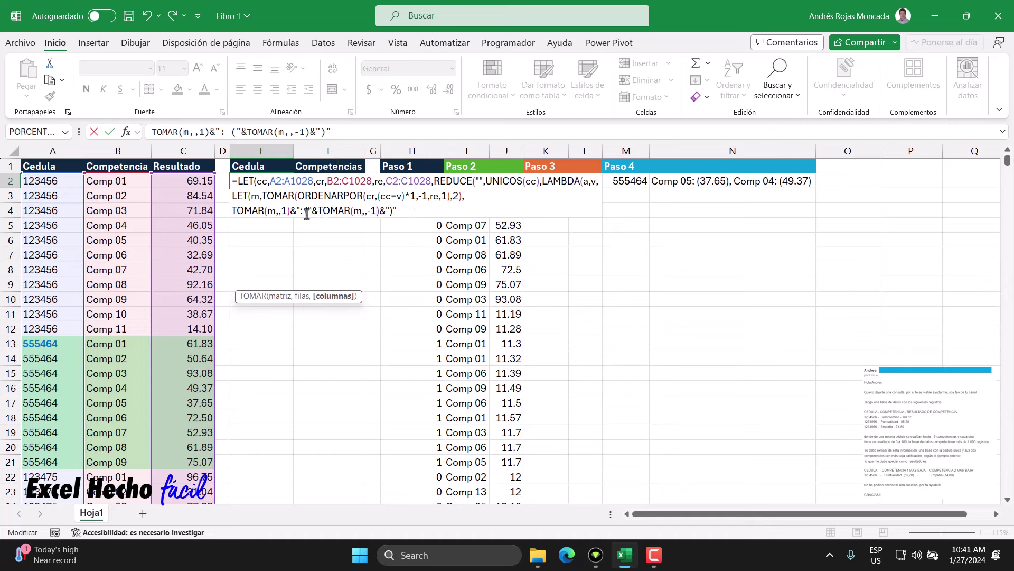
left_click_drag(307, 212, 299, 214)
left_click(299, 214)
left_click(397, 213)
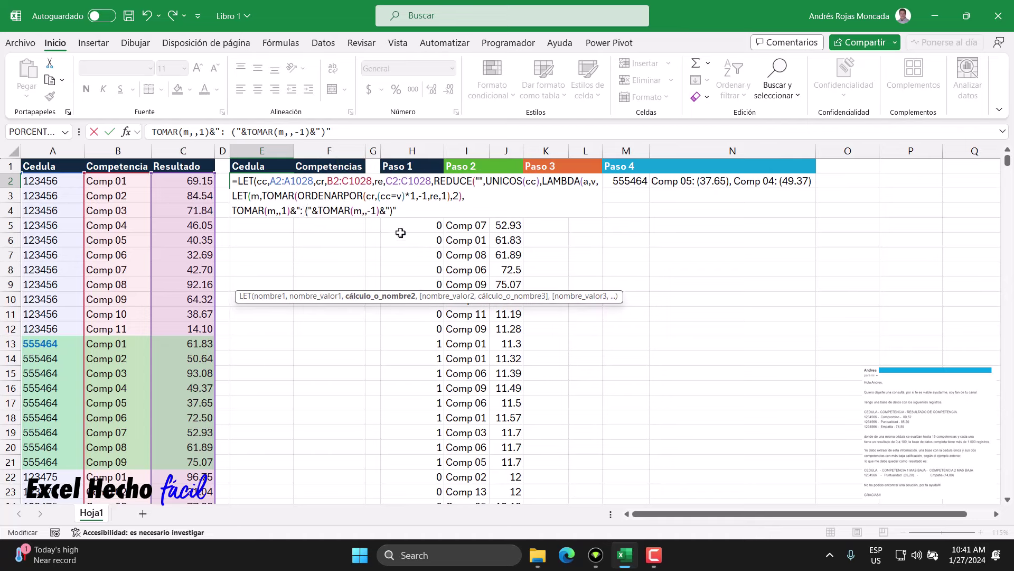
left_click_drag(232, 210, 395, 228)
left_click(233, 210)
type("m")
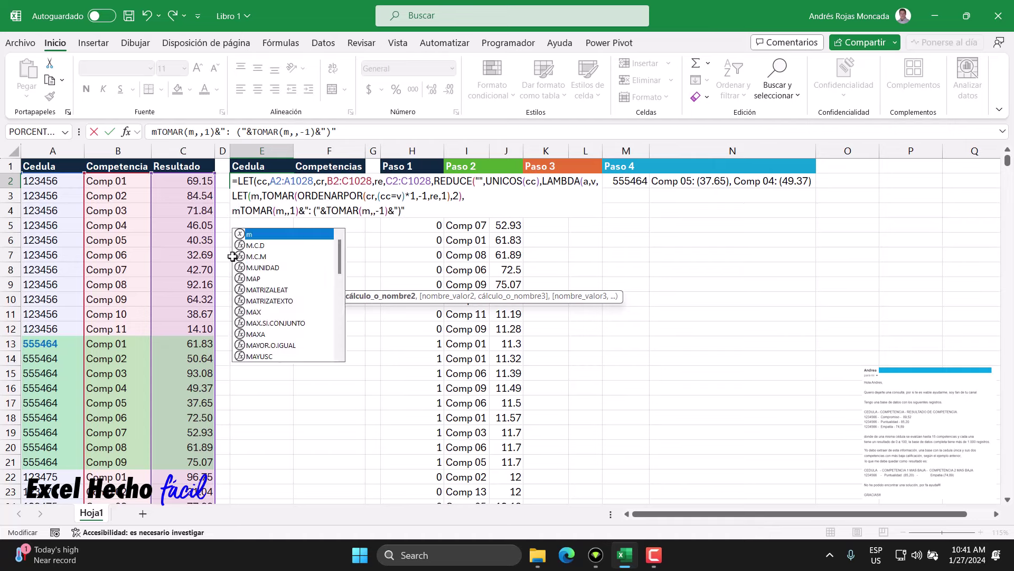
- Wrap the third line's competency-and-score expression in MATRIZATEXTO(…)
type("MATRIZATEXTO(")
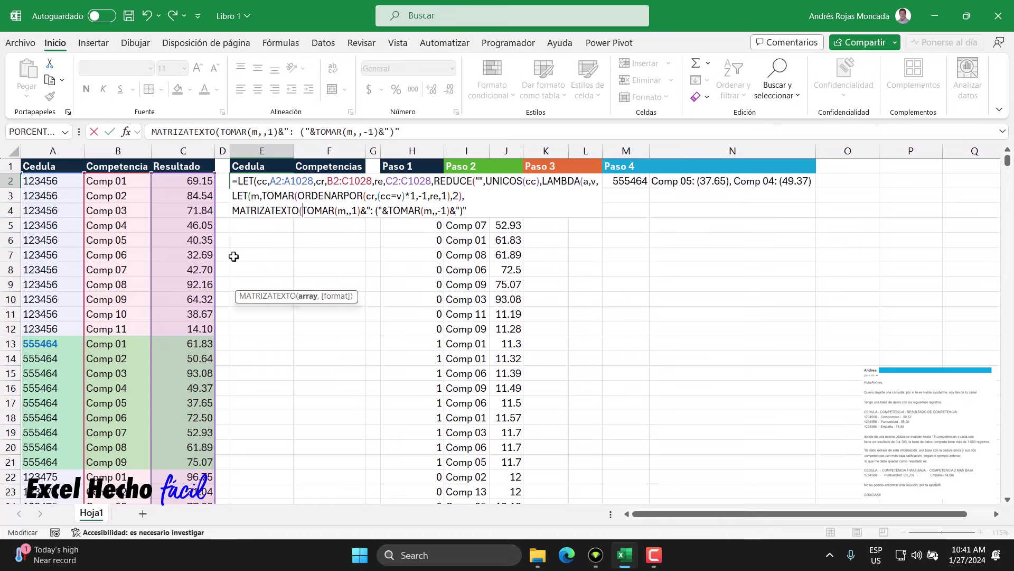
left_click(476, 212)
type(")")
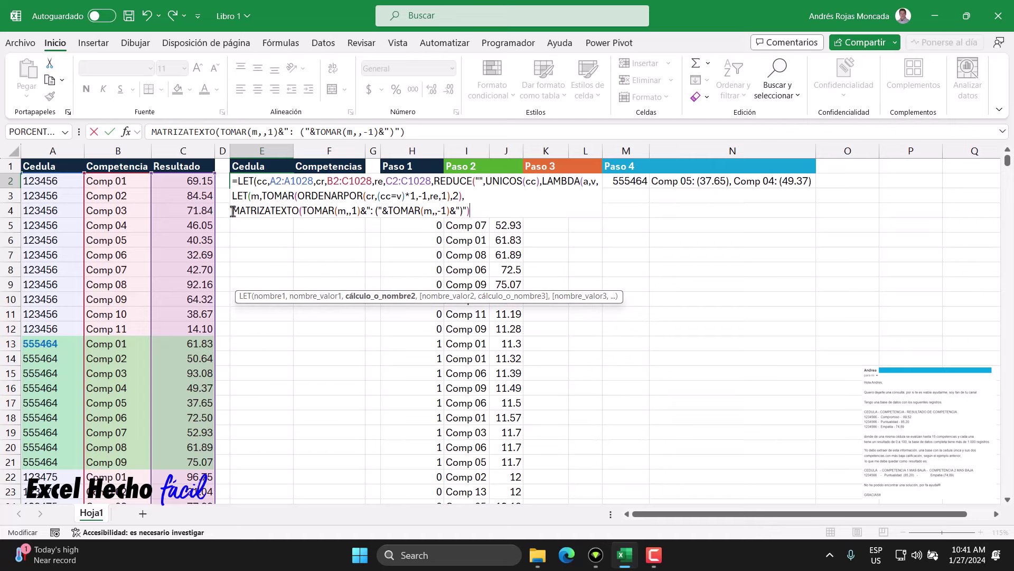
left_click(302, 211)
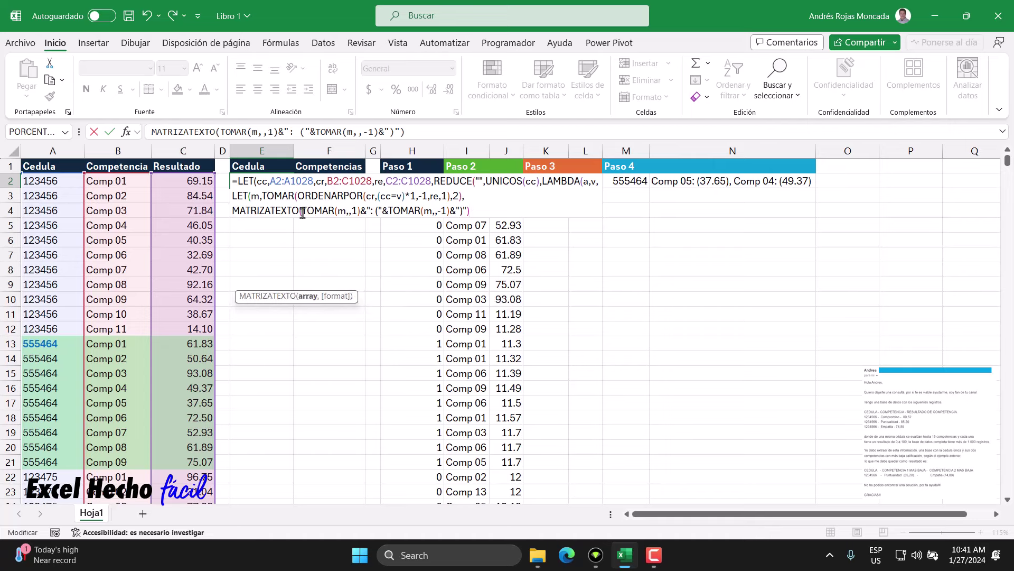
left_click(308, 297)
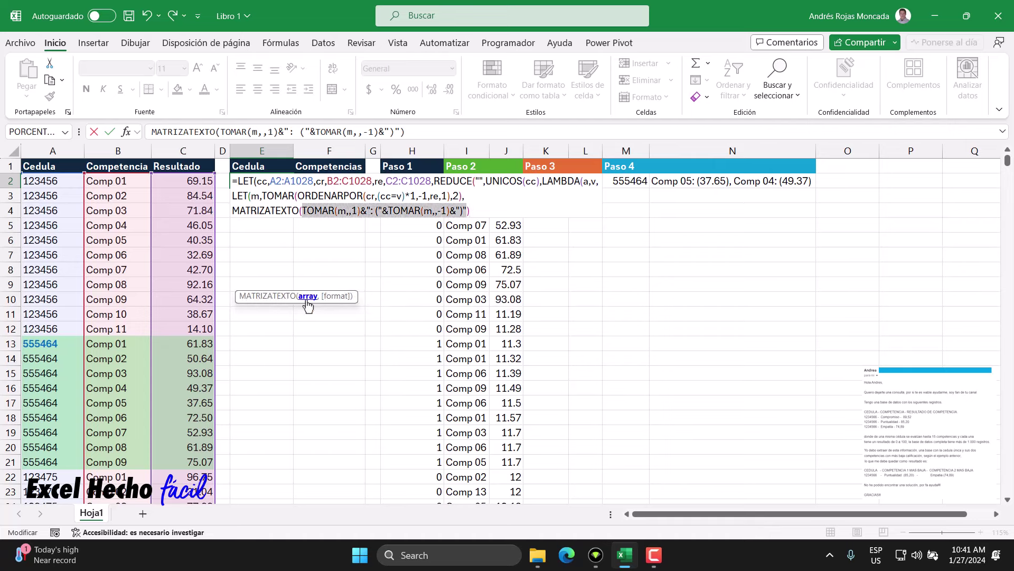
left_click(231, 211)
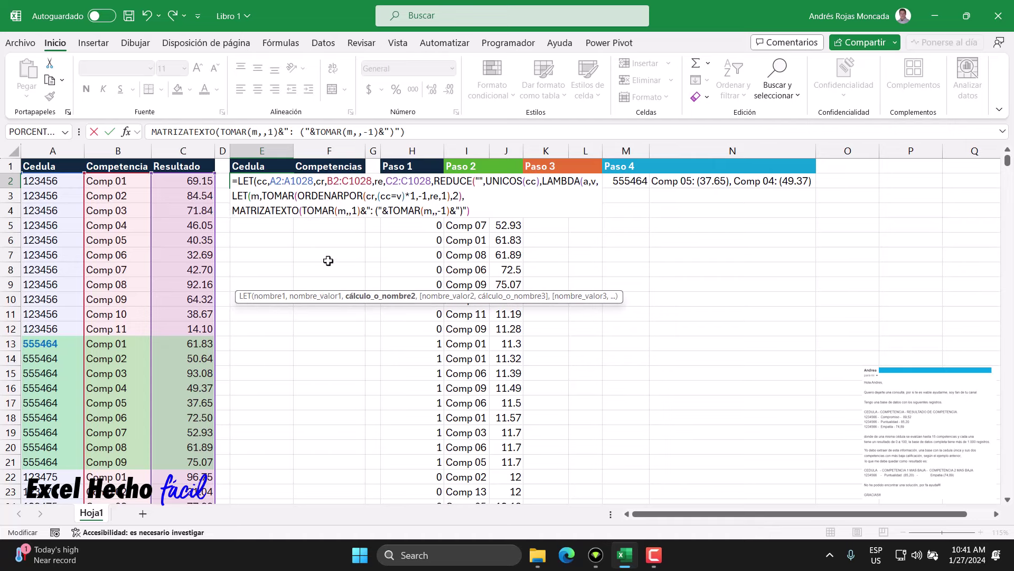
- Wrap the last line as APILARH(v,MATRIZATEXTO(…)) to place each Cedula beside its text
type("api")
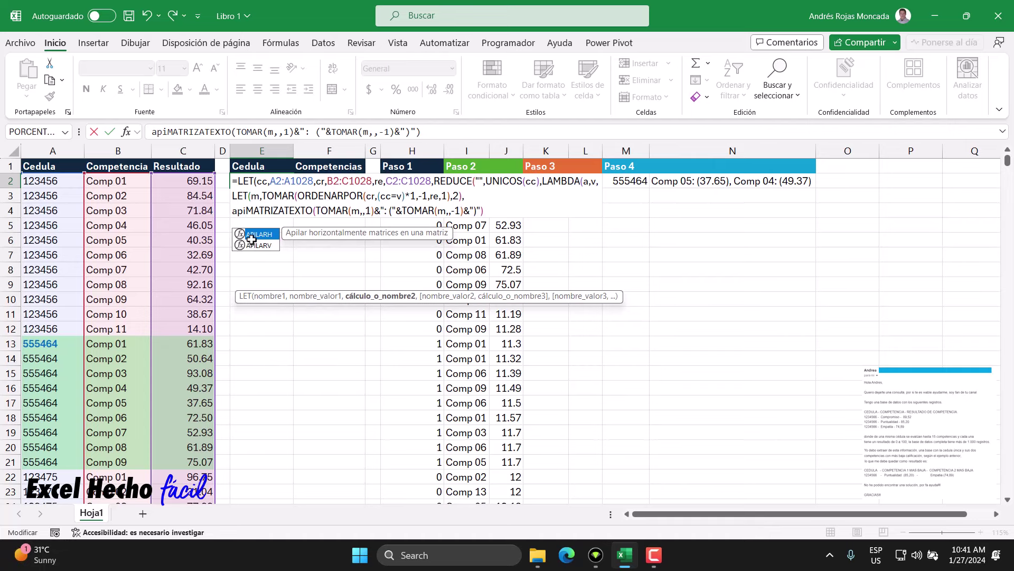
key("Tab")
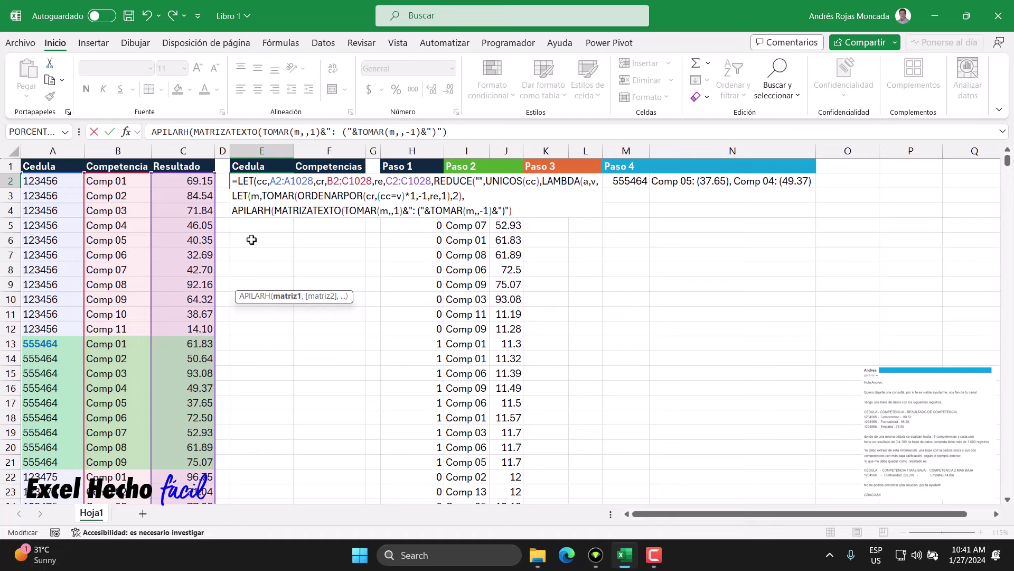
type("v,")
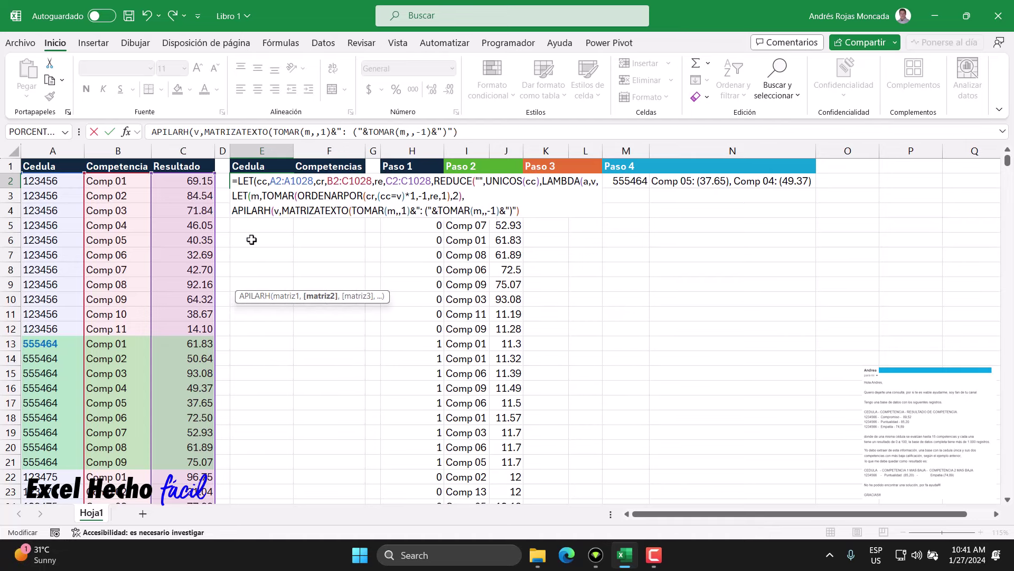
left_click(593, 181)
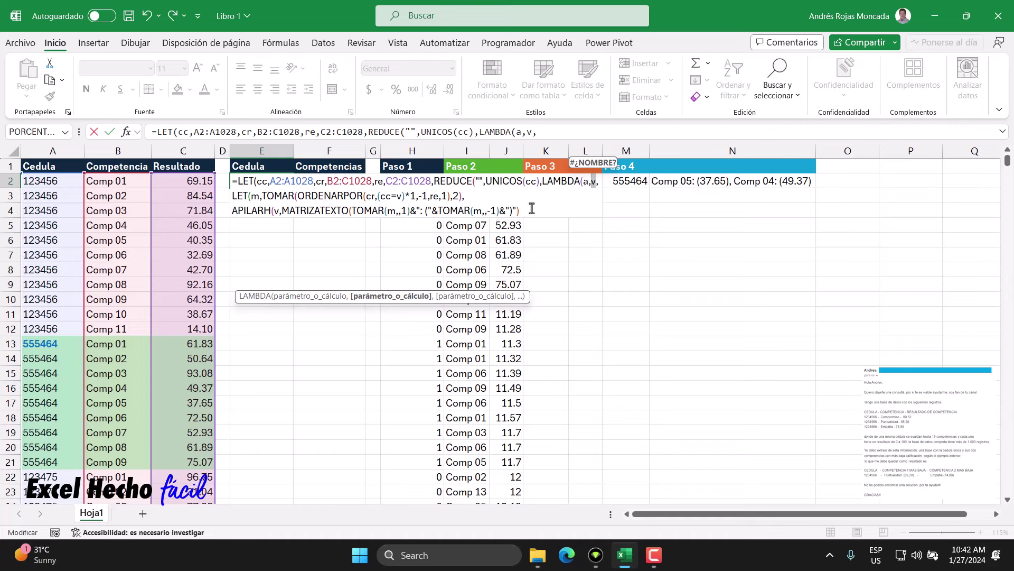
left_click(532, 210)
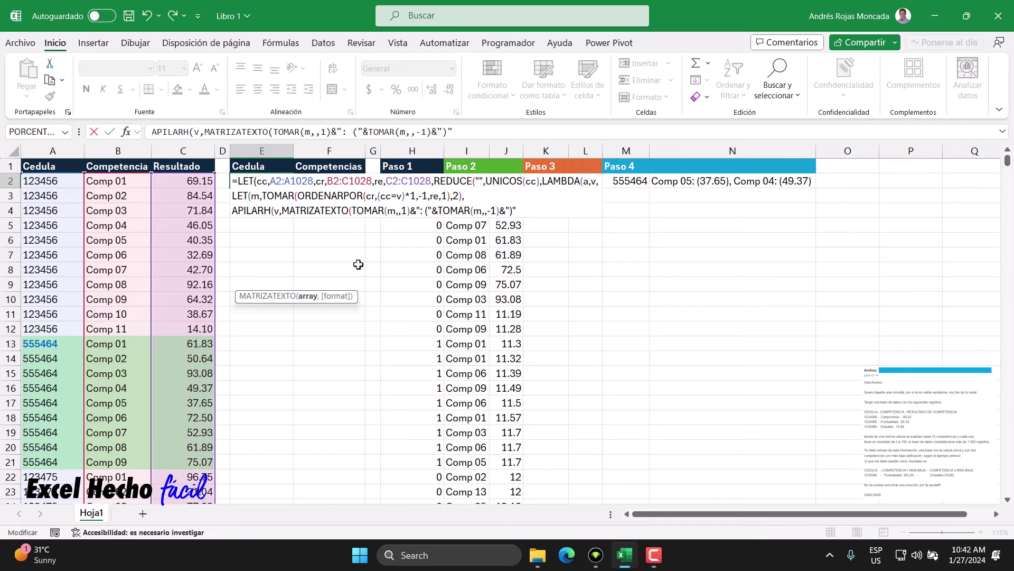
type(")")
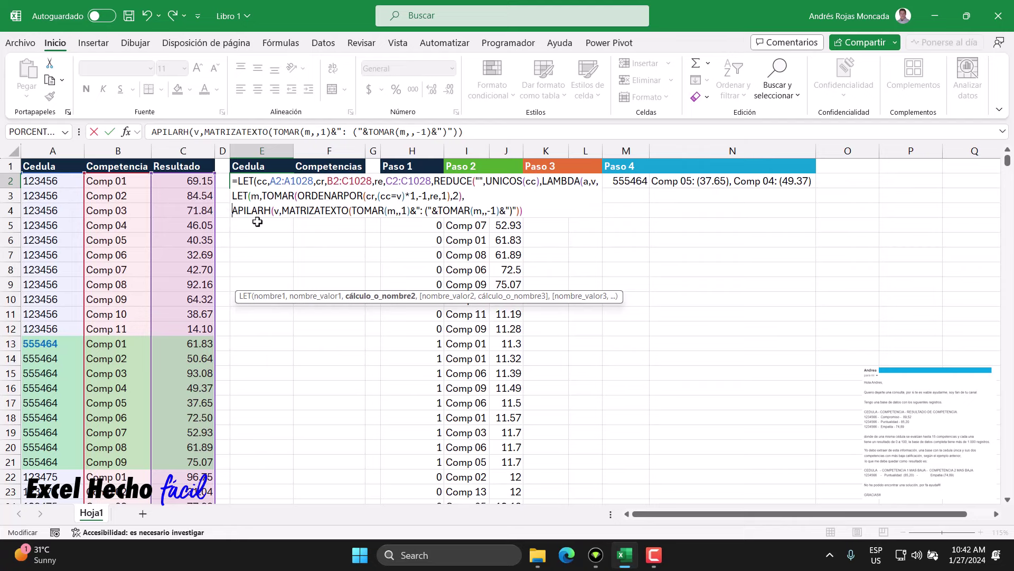
- Wrap the result in APILARV(a,…), close the remaining parentheses, and enter the formula
type("apilar")
key("Down")
key("Tab")
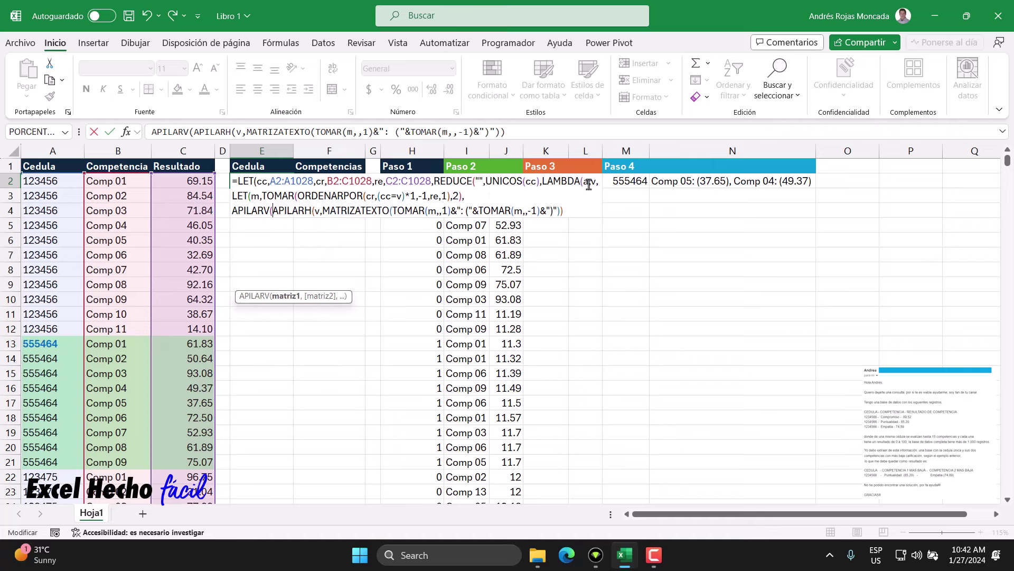
type("a")
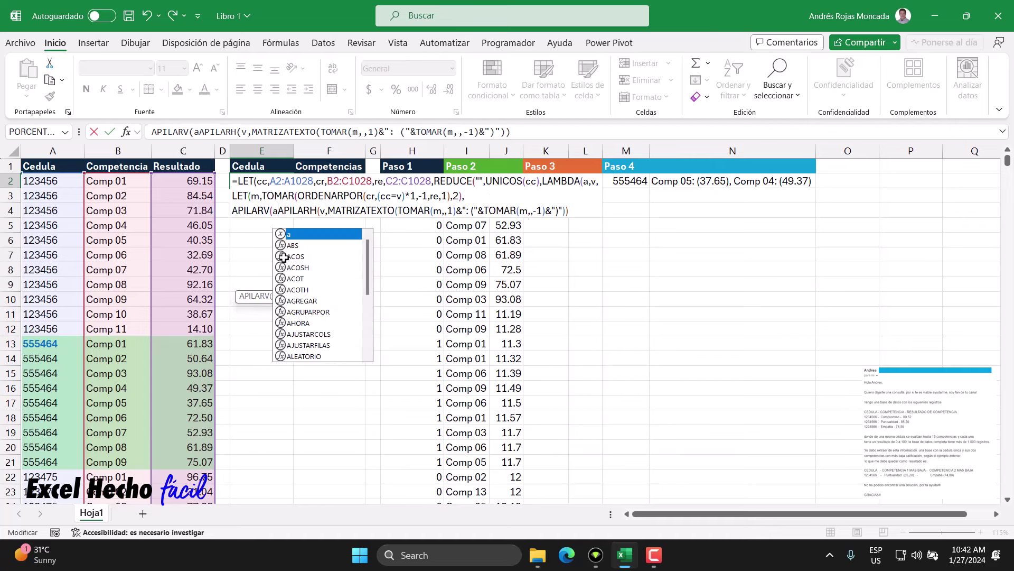
type(",")
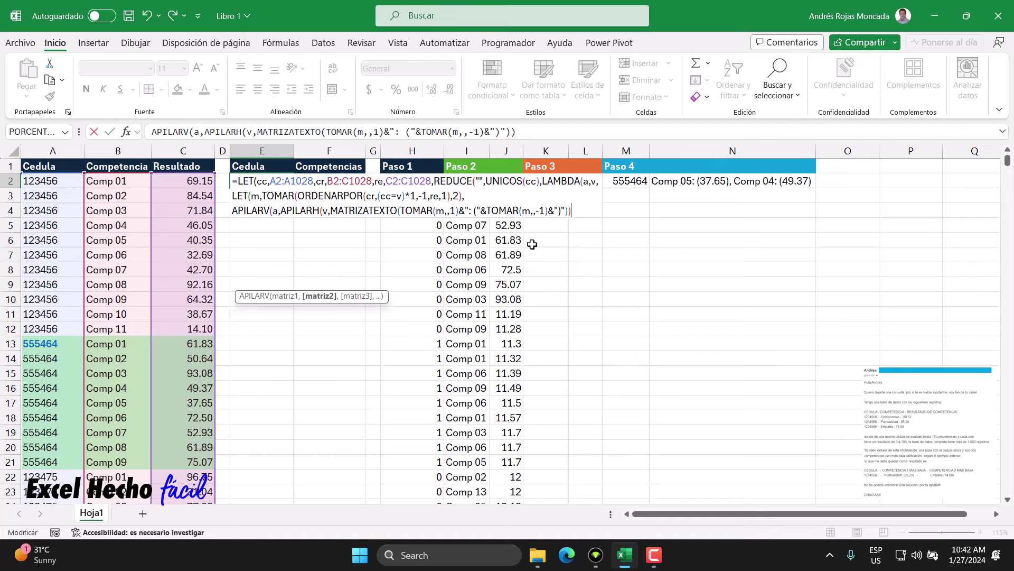
type(")")
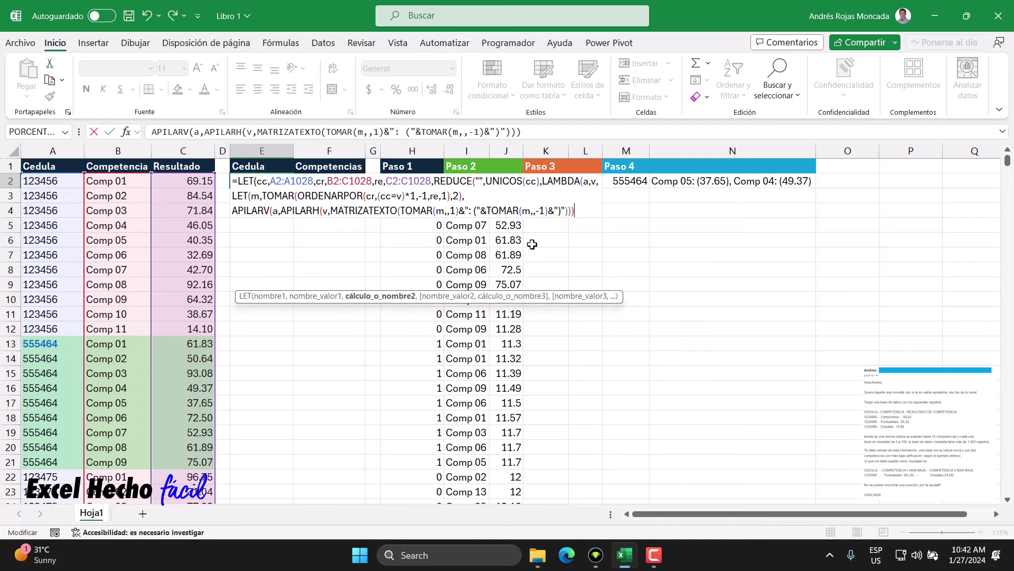
type(")")
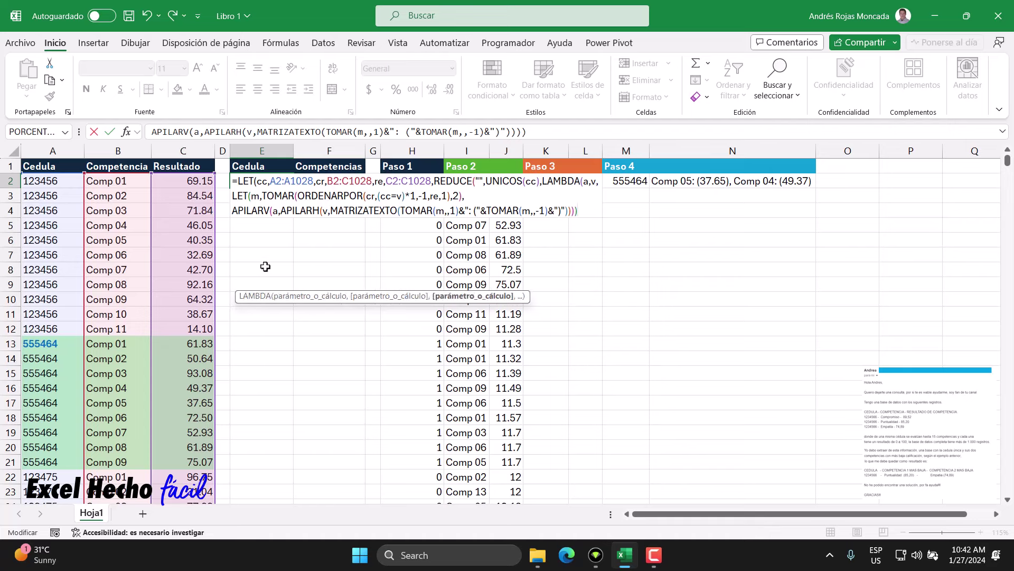
type(")")
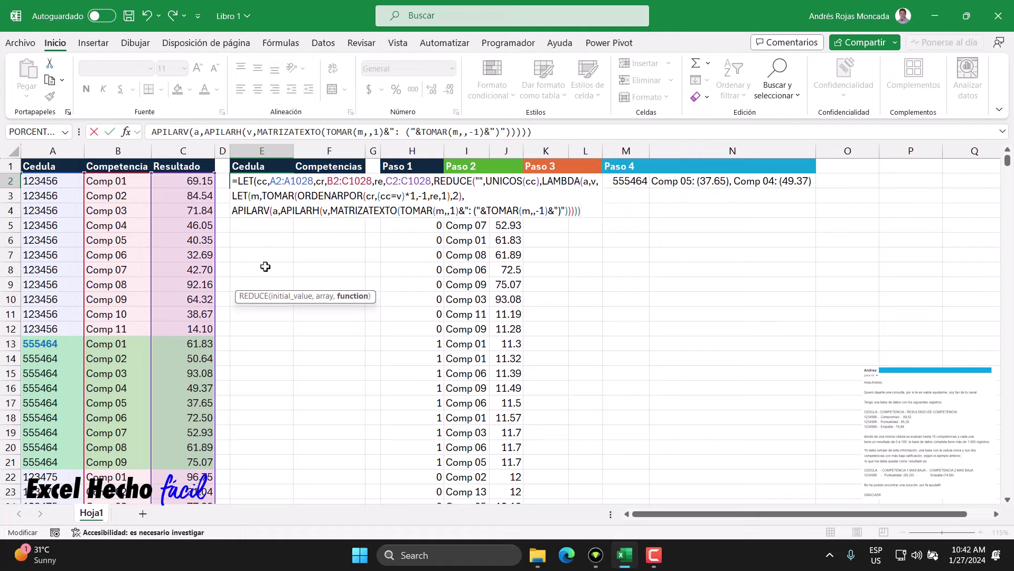
type("))")
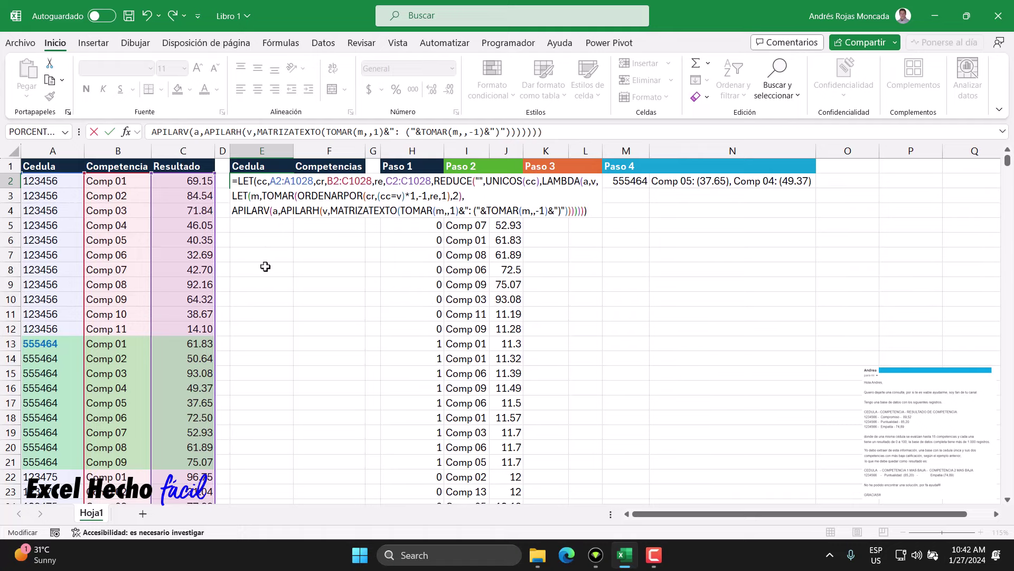
key("Return")
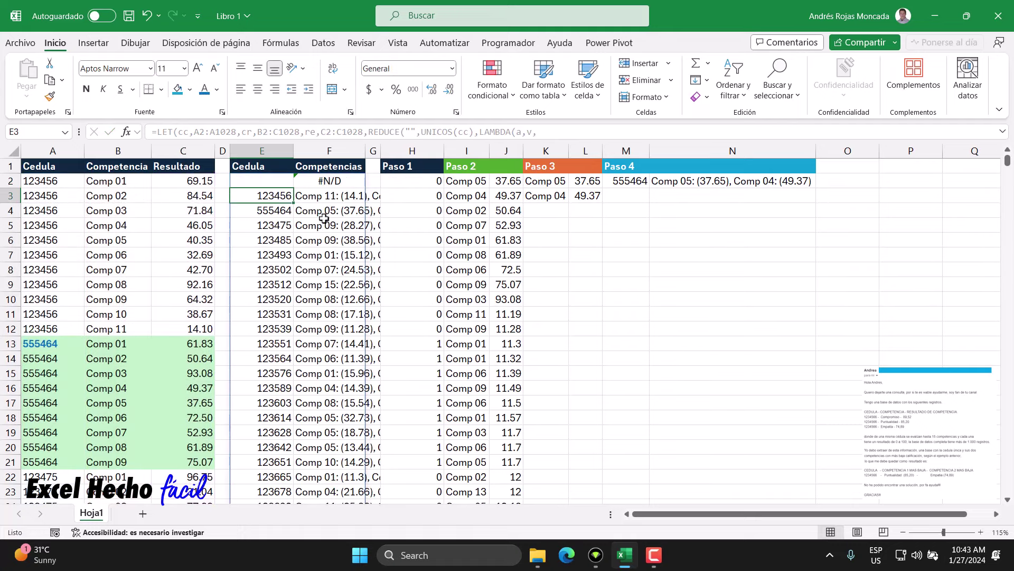
- Widen column F and wrap REDUCE in EXCLUIR(…,1) to drop the #N/D first row
double_click(365, 153)
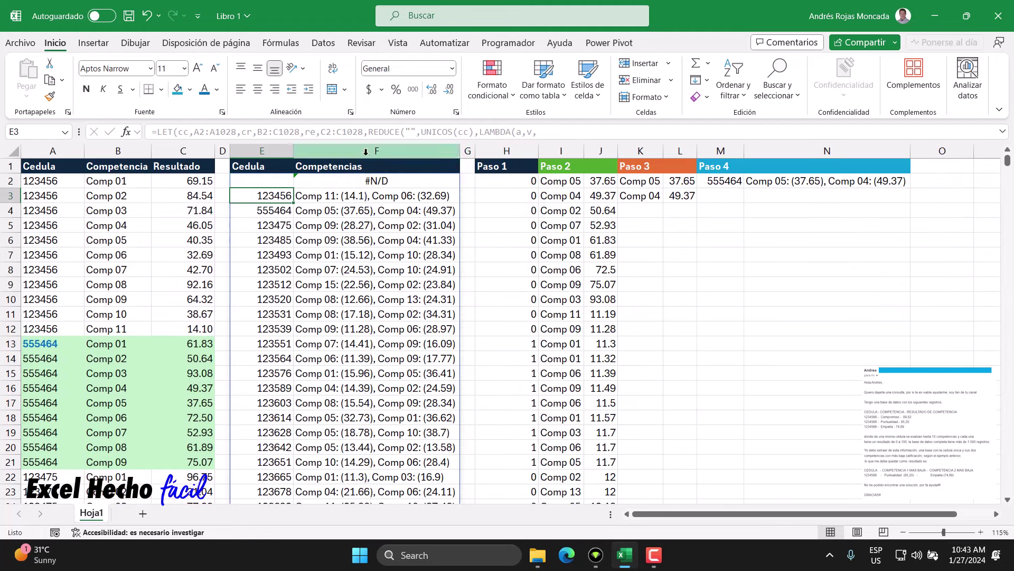
left_click_drag(271, 180, 385, 181)
left_click(277, 181)
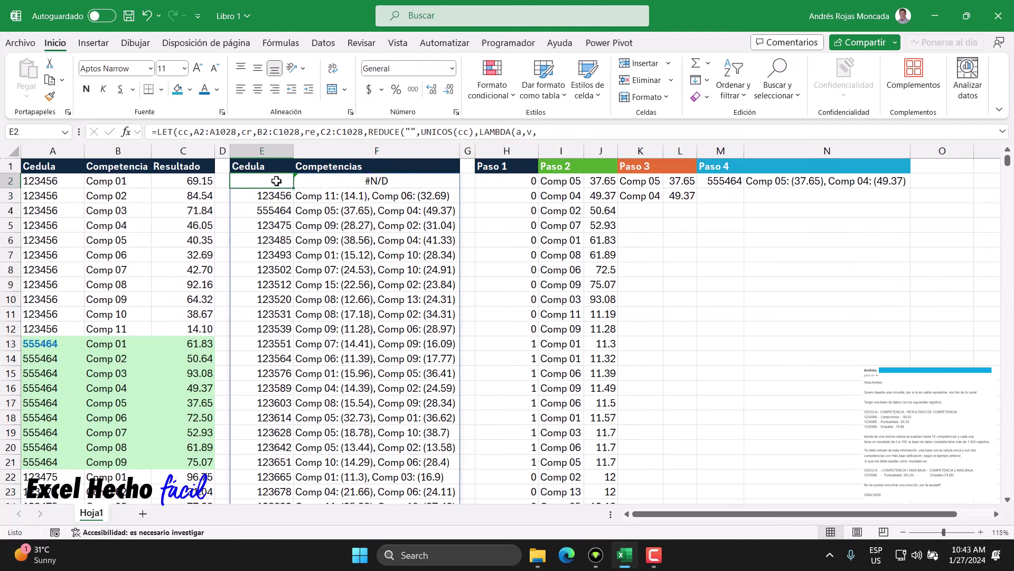
key("F2")
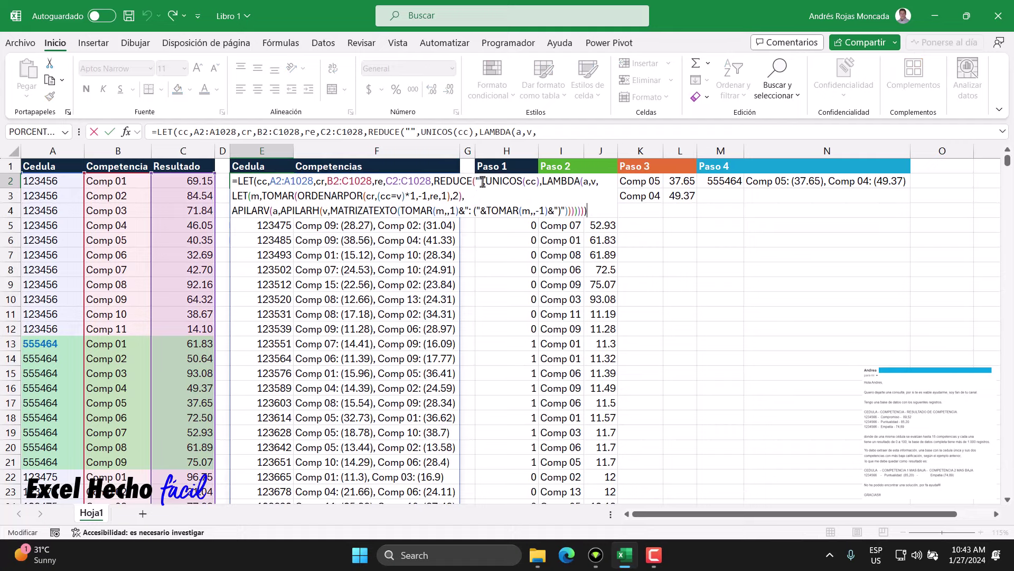
left_click(434, 181)
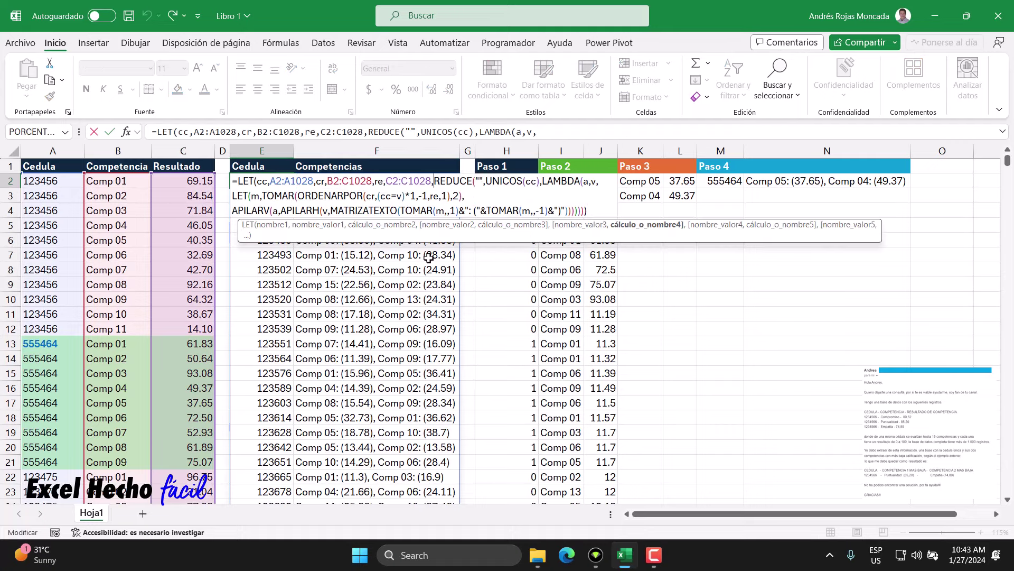
type("exc")
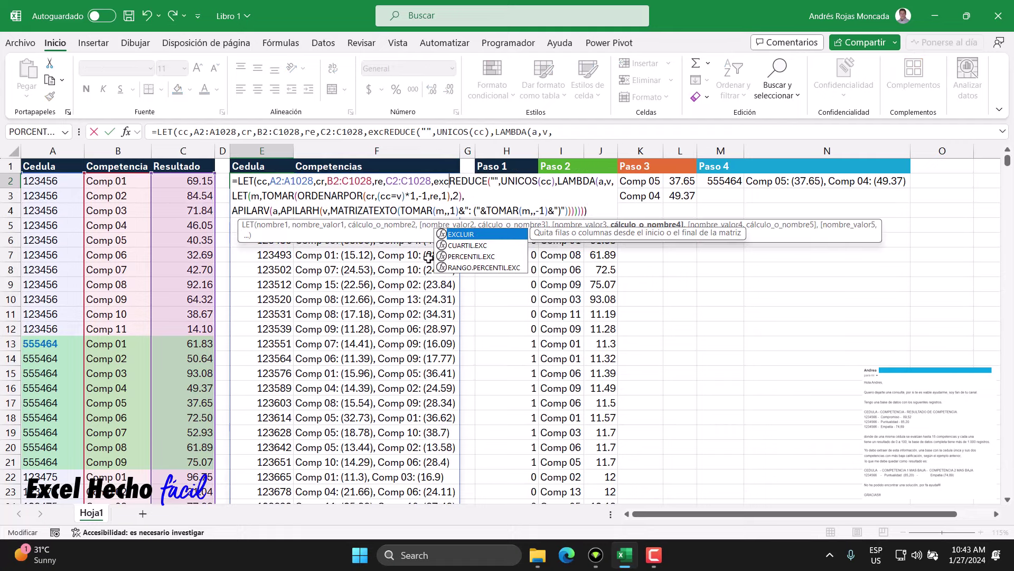
key("Tab")
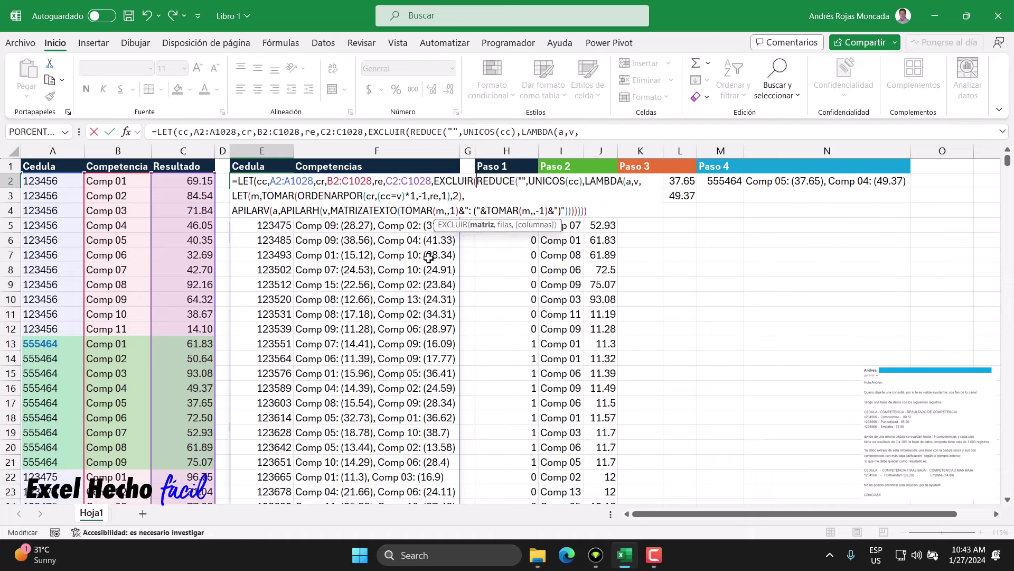
left_click(482, 225)
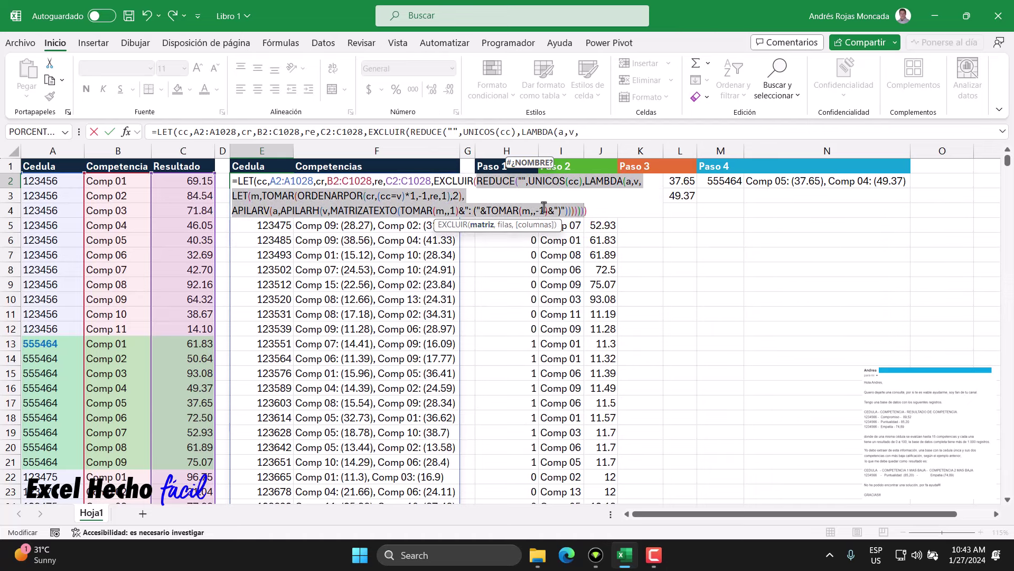
left_click(584, 210)
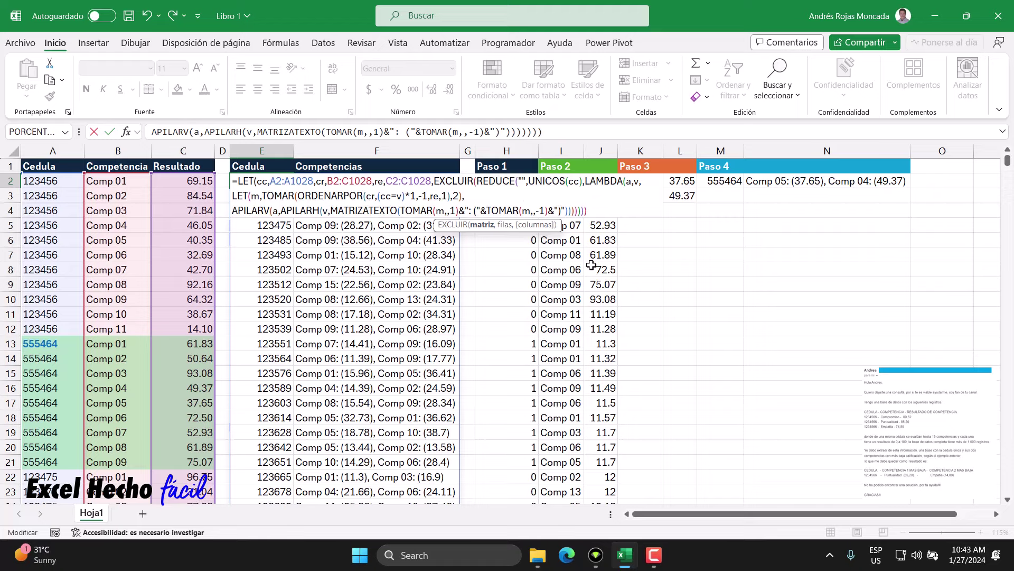
type(",1")
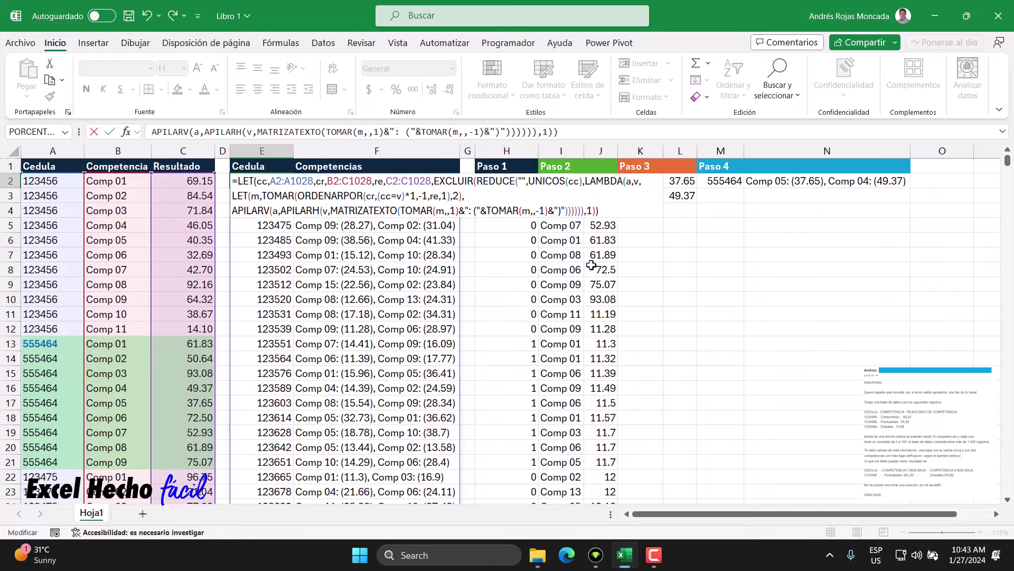
key("Return")
- Left-align the spilled Cedula numbers in column E starting at E2
left_click(249, 184)
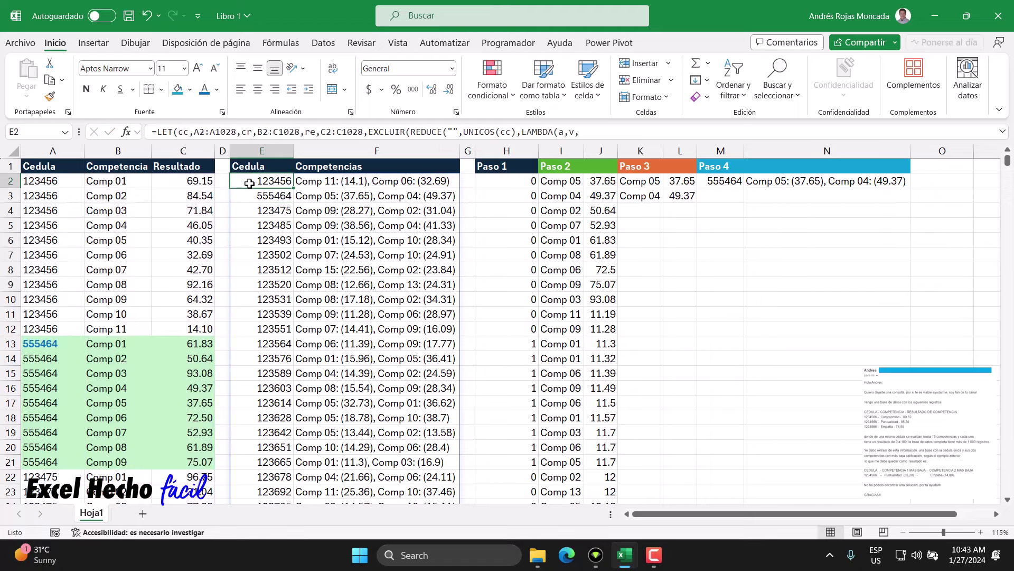
key("ctrl+shift+Down")
key("ctrl+BackSpace")
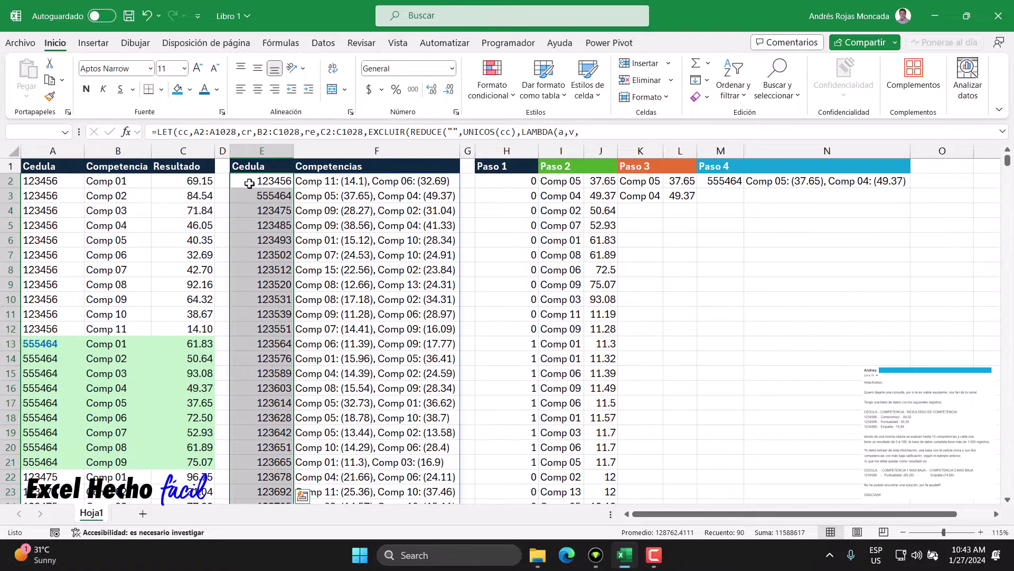
left_click(241, 90)
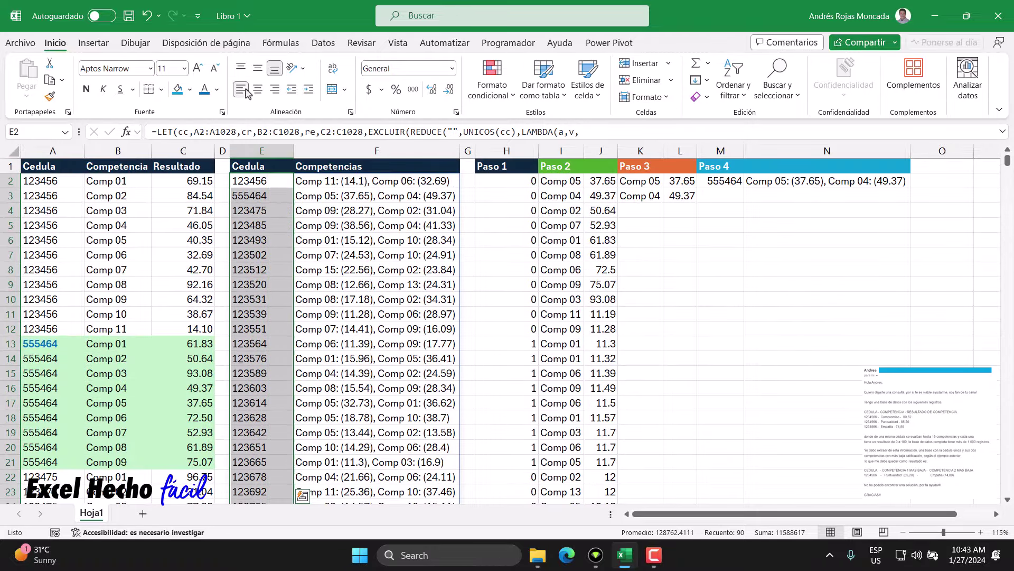
- Widen column F so each Cedula's two-lowest competency text fits fully
left_click(256, 180)
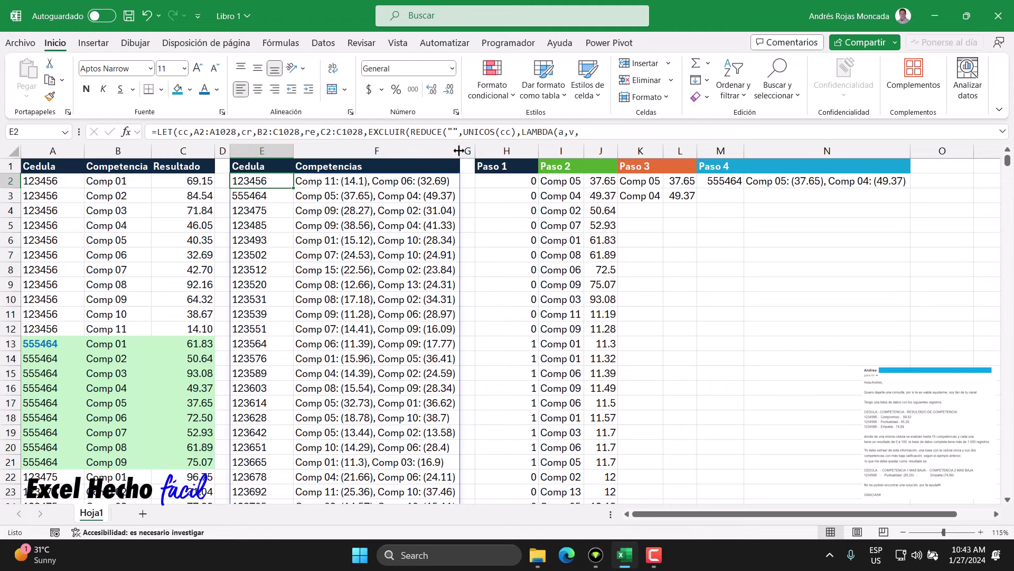
left_click_drag(459, 150, 467, 151)
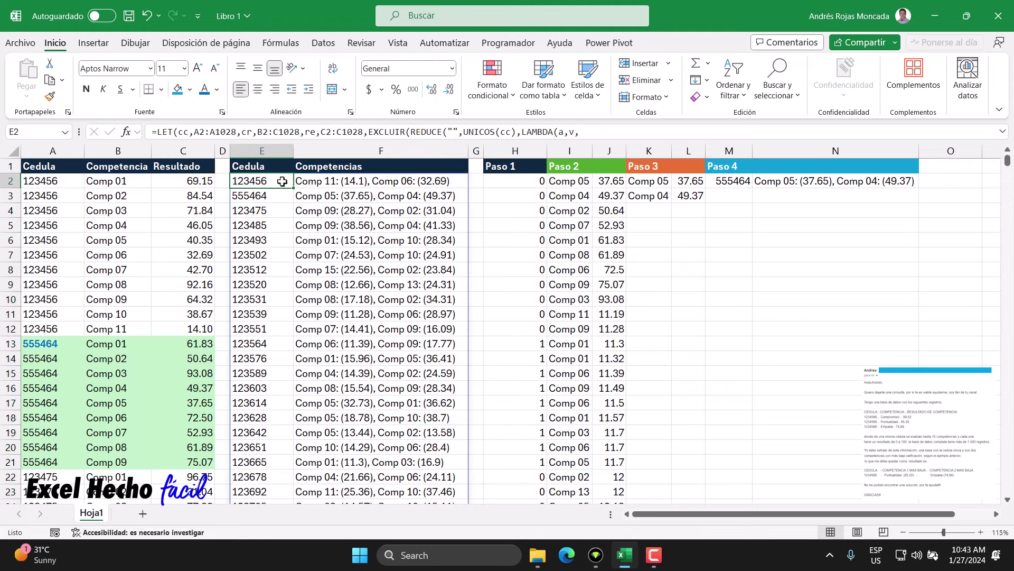
left_click(315, 180)
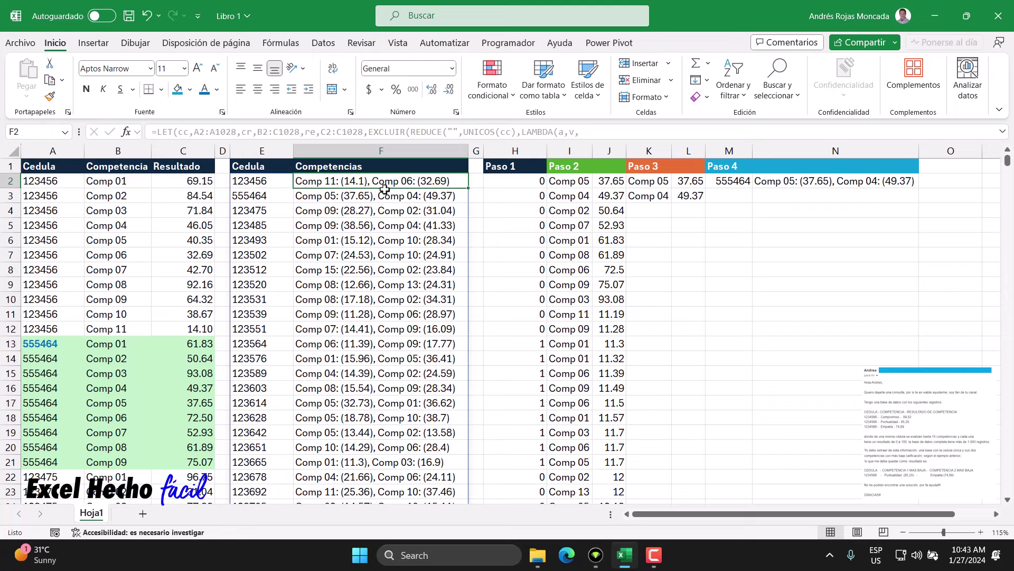
left_click(426, 196)
left_click(409, 239)
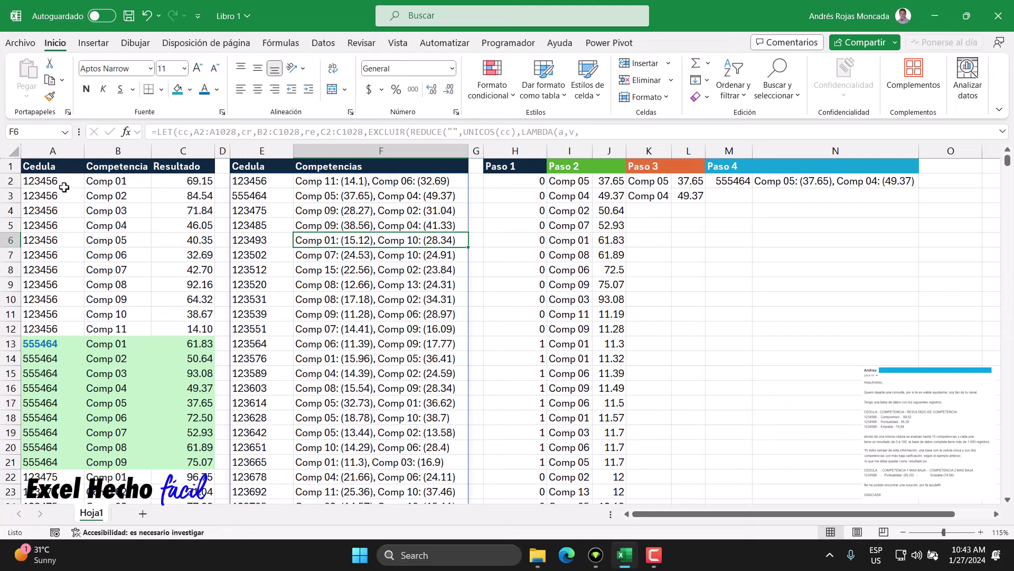
left_click_drag(63, 181, 193, 332)
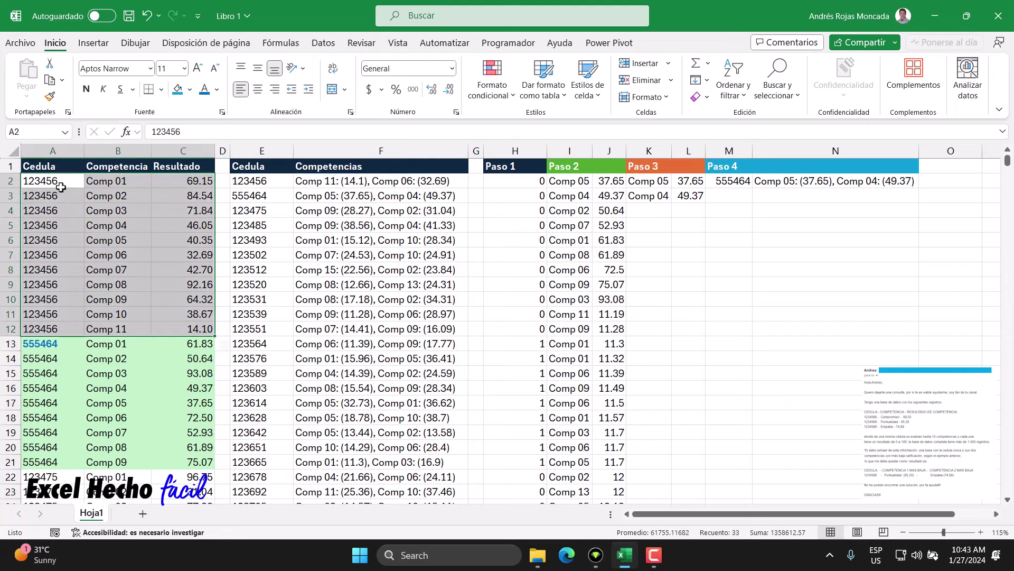
left_click(185, 180)
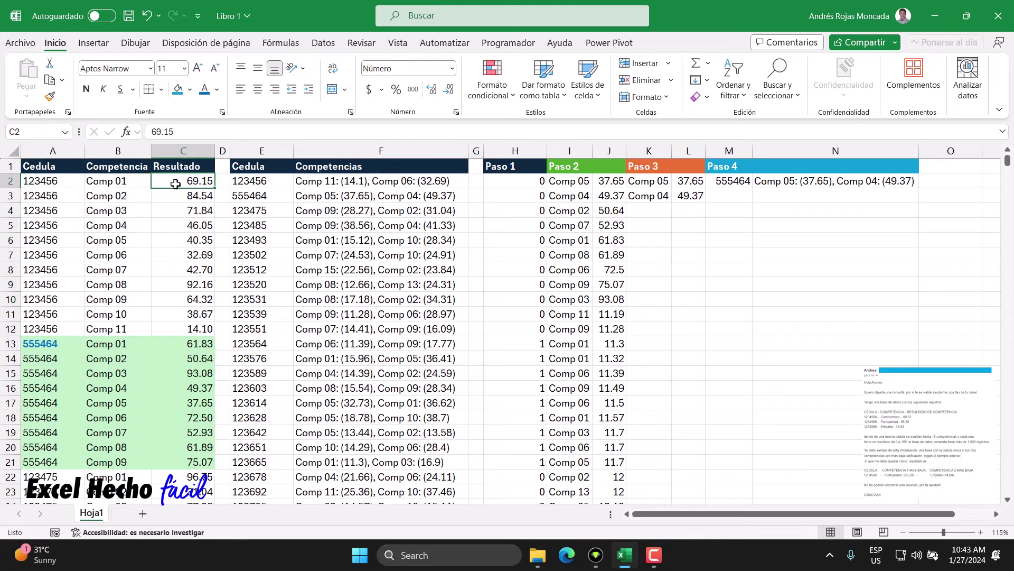
key("Down")
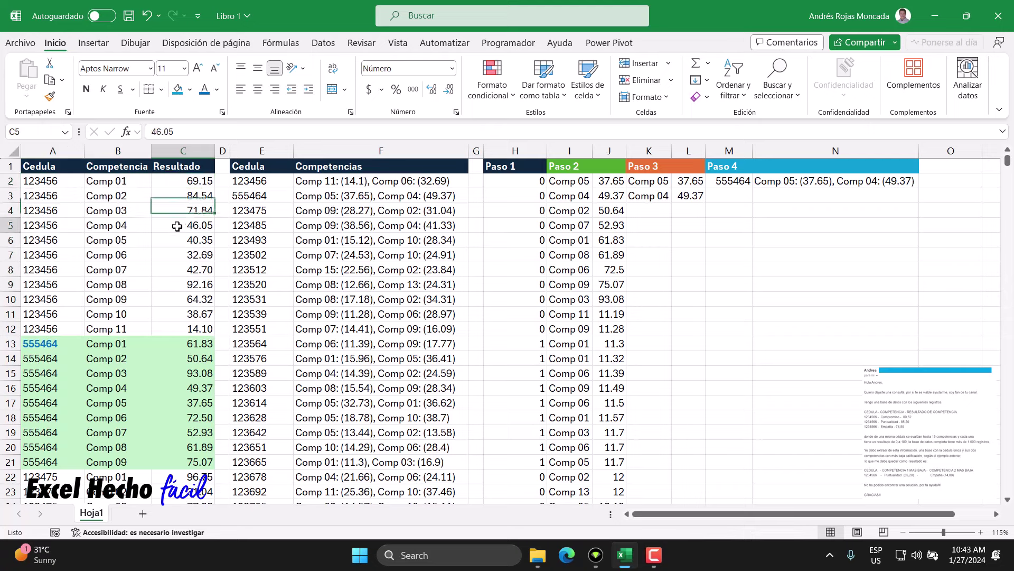
key("Down")
key("Down")
left_click(180, 240, "ctrl")
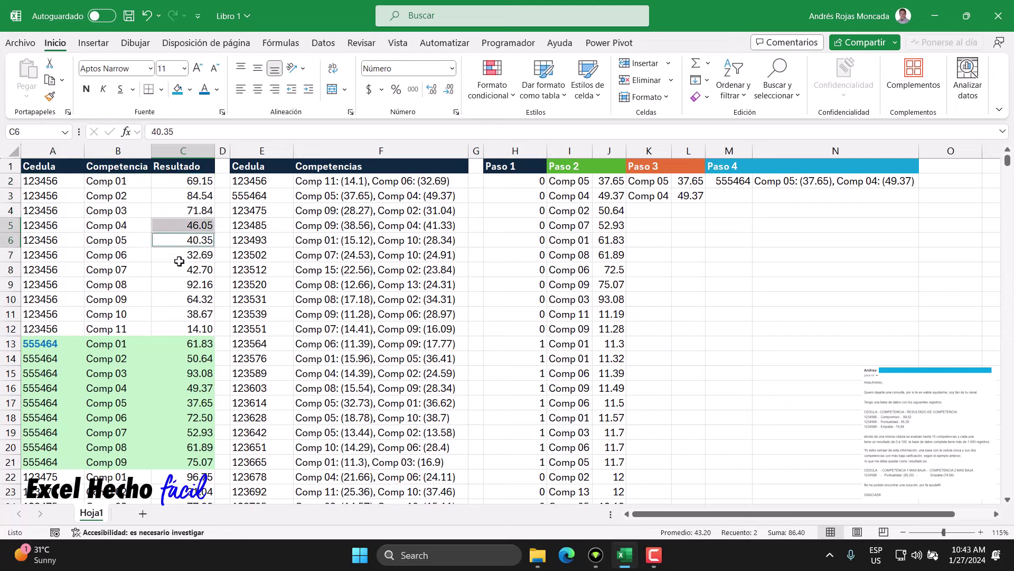
left_click(181, 256)
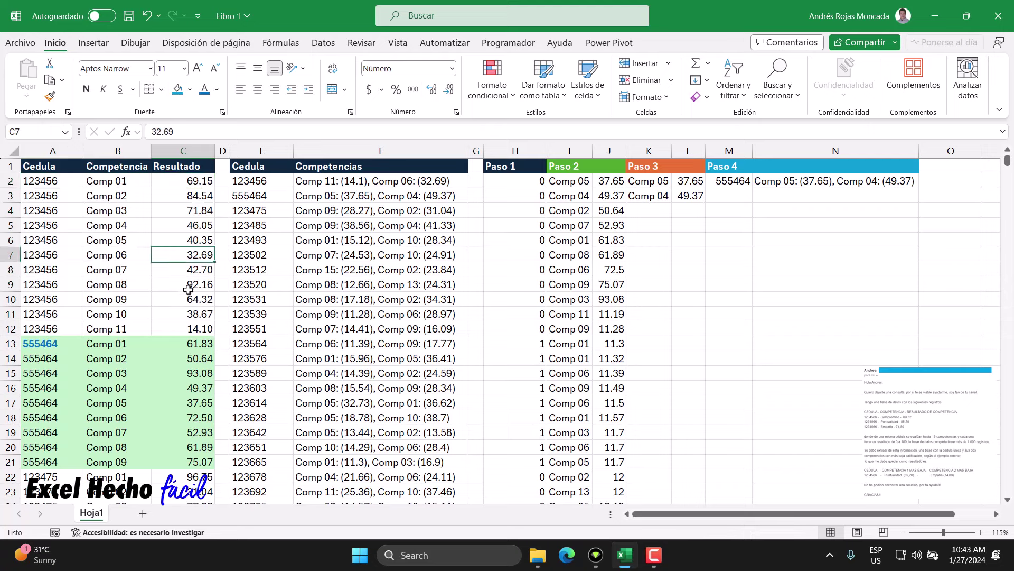
left_click(188, 240, "ctrl")
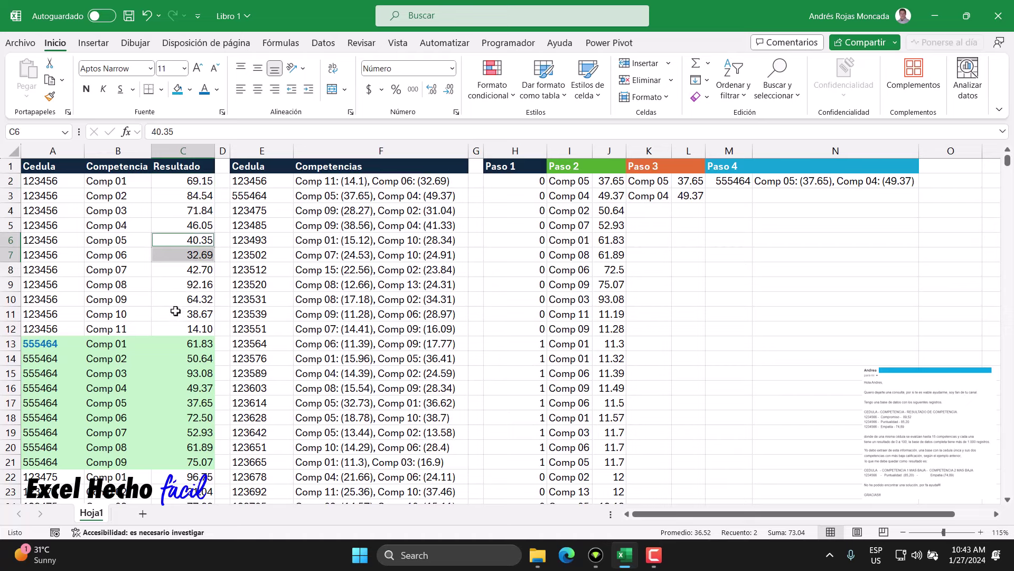
left_click(178, 258)
left_click(178, 313, "ctrl")
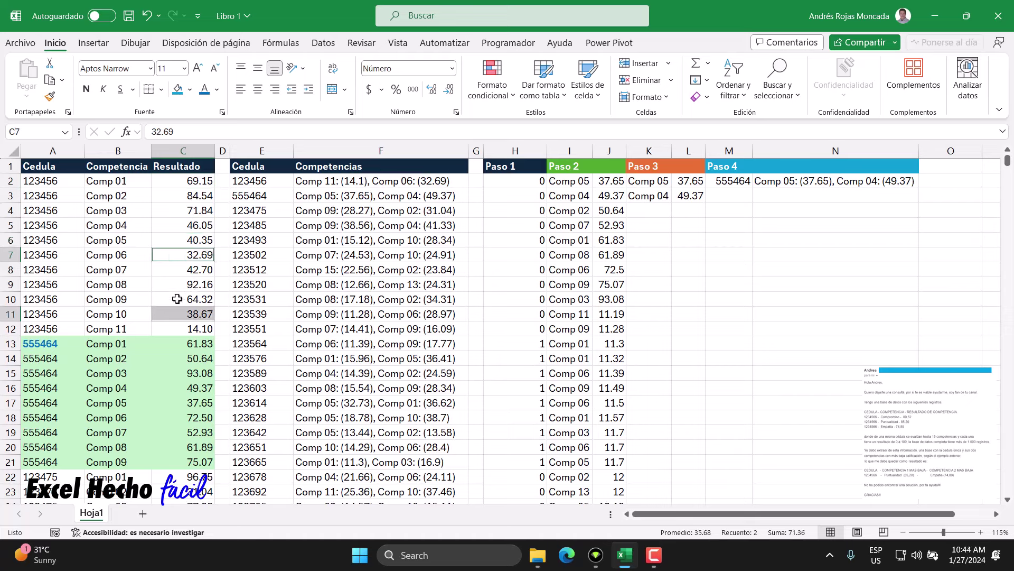
left_click(182, 330)
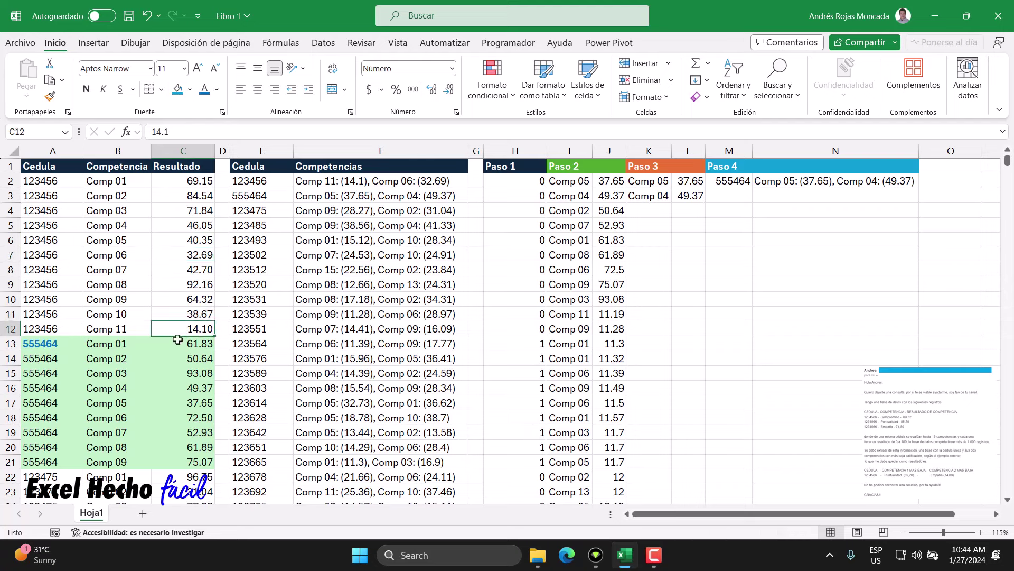
left_click(184, 254, "ctrl")
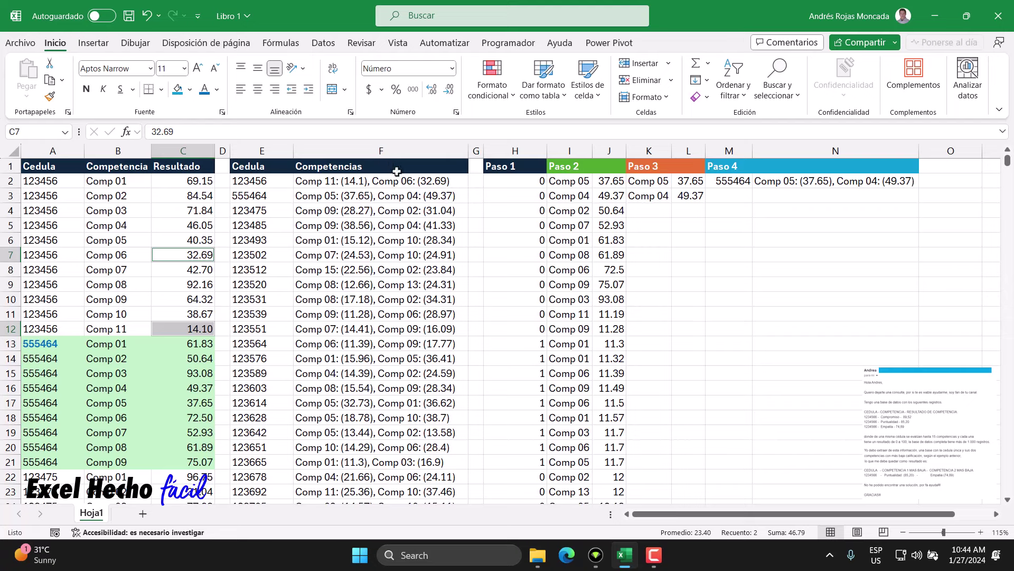
left_click_drag(43, 342, 206, 458)
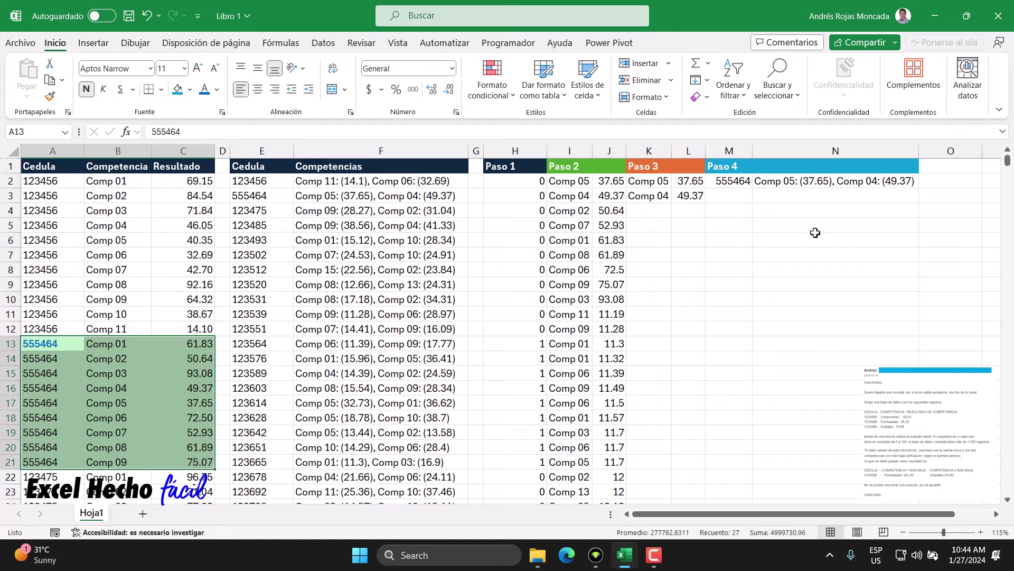
mouse_move(118, 388)
left_mouse_down()
mouse_move(202, 386)
mouse_move(199, 404)
left_mouse_up()
left_click(182, 406)
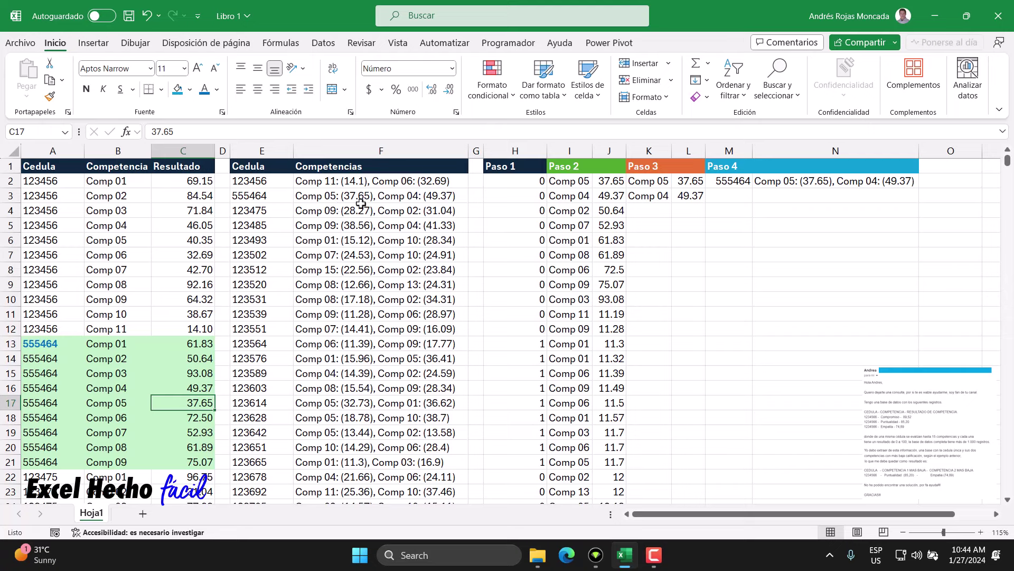
left_click(174, 389)
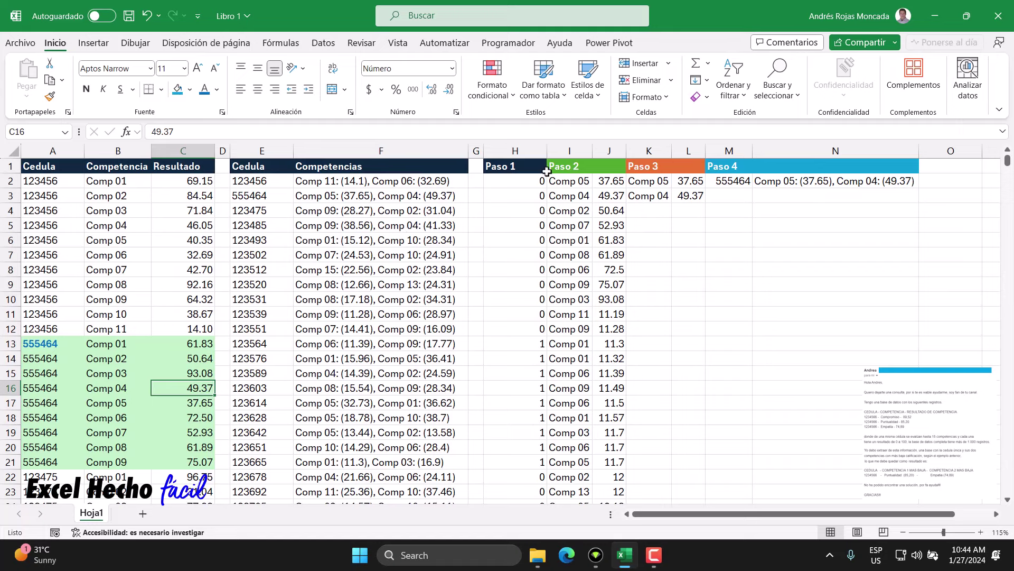
- Enlarge the pasted e-mail request image beside the result table
left_click(890, 419)
left_click_drag(862, 367, 708, 268)
key("Escape")
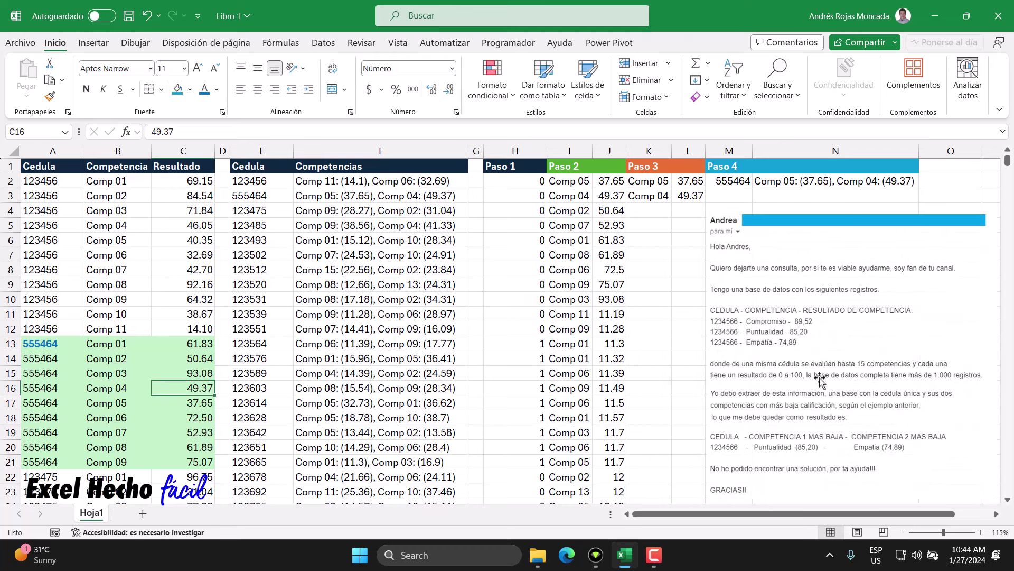